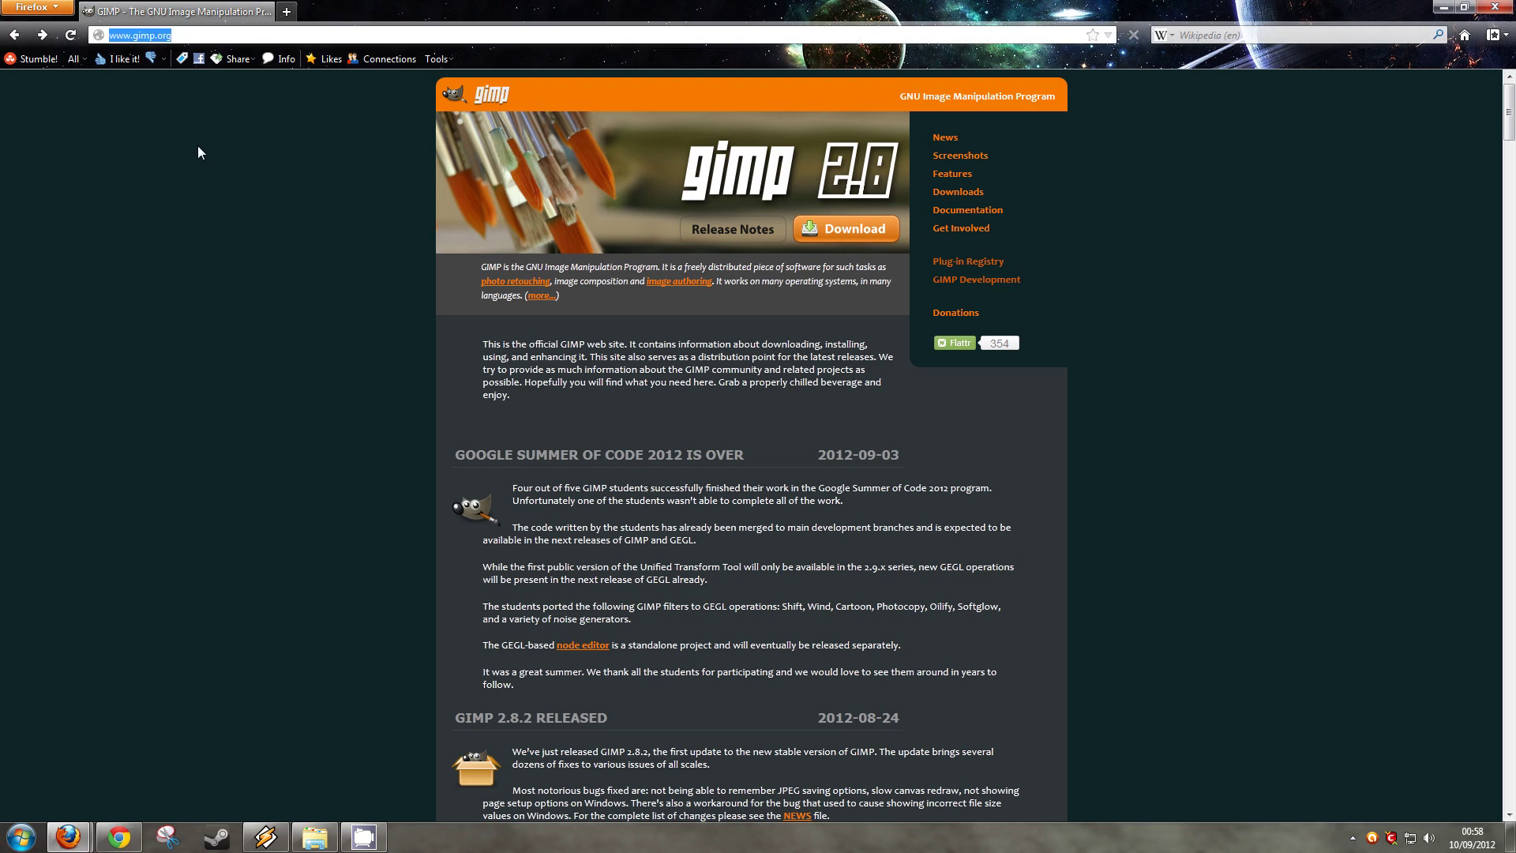
# Open the gimp.org Downloads page and look over the Windows installer download line.
pyautogui.click(832, 233)
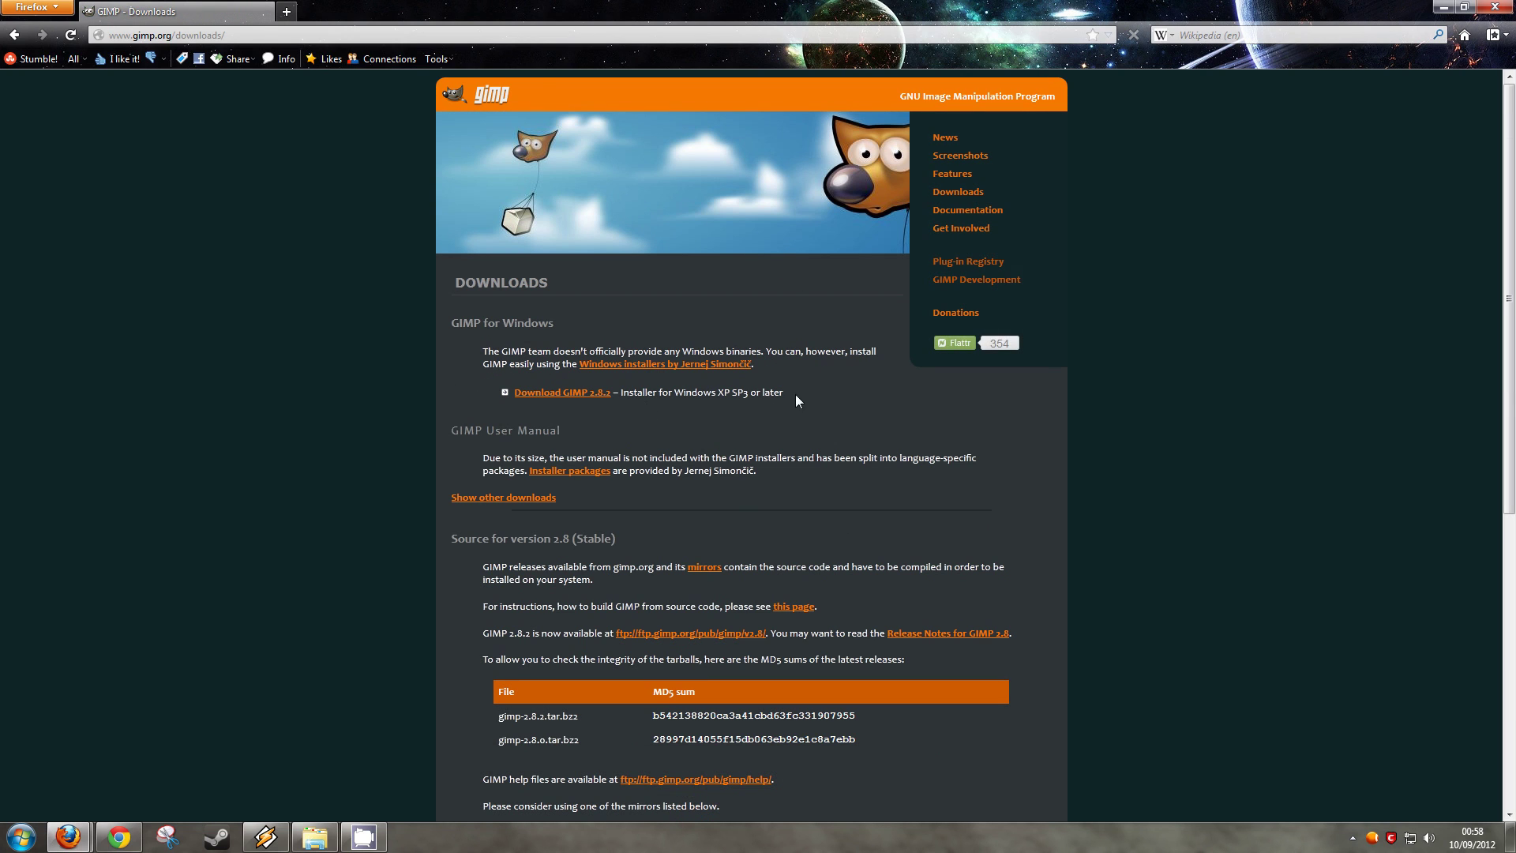
pyautogui.moveTo(796, 401); pyautogui.dragTo(488, 404)
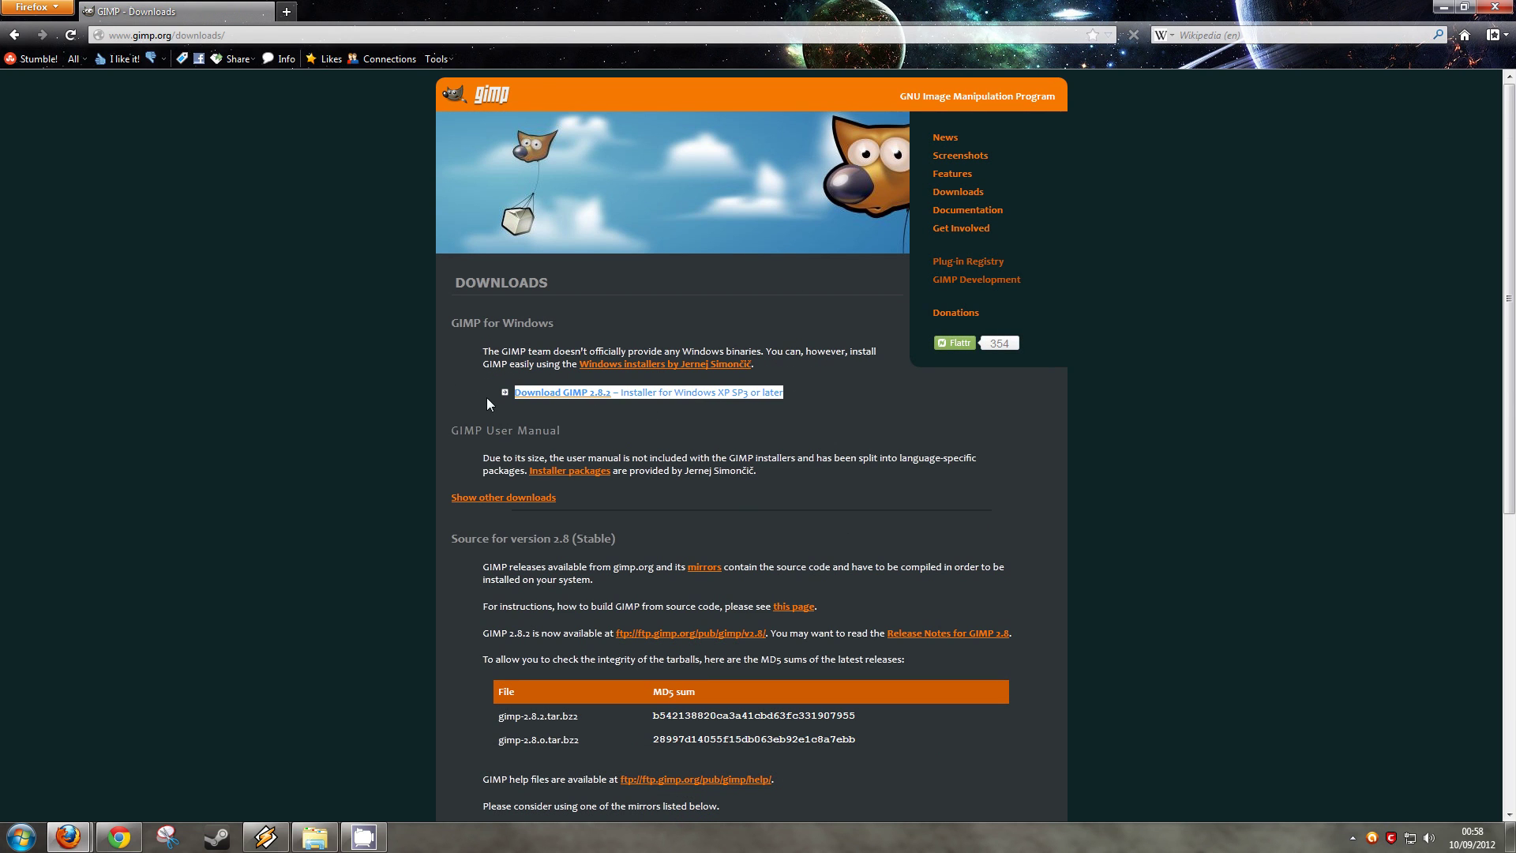
pyautogui.click(828, 392)
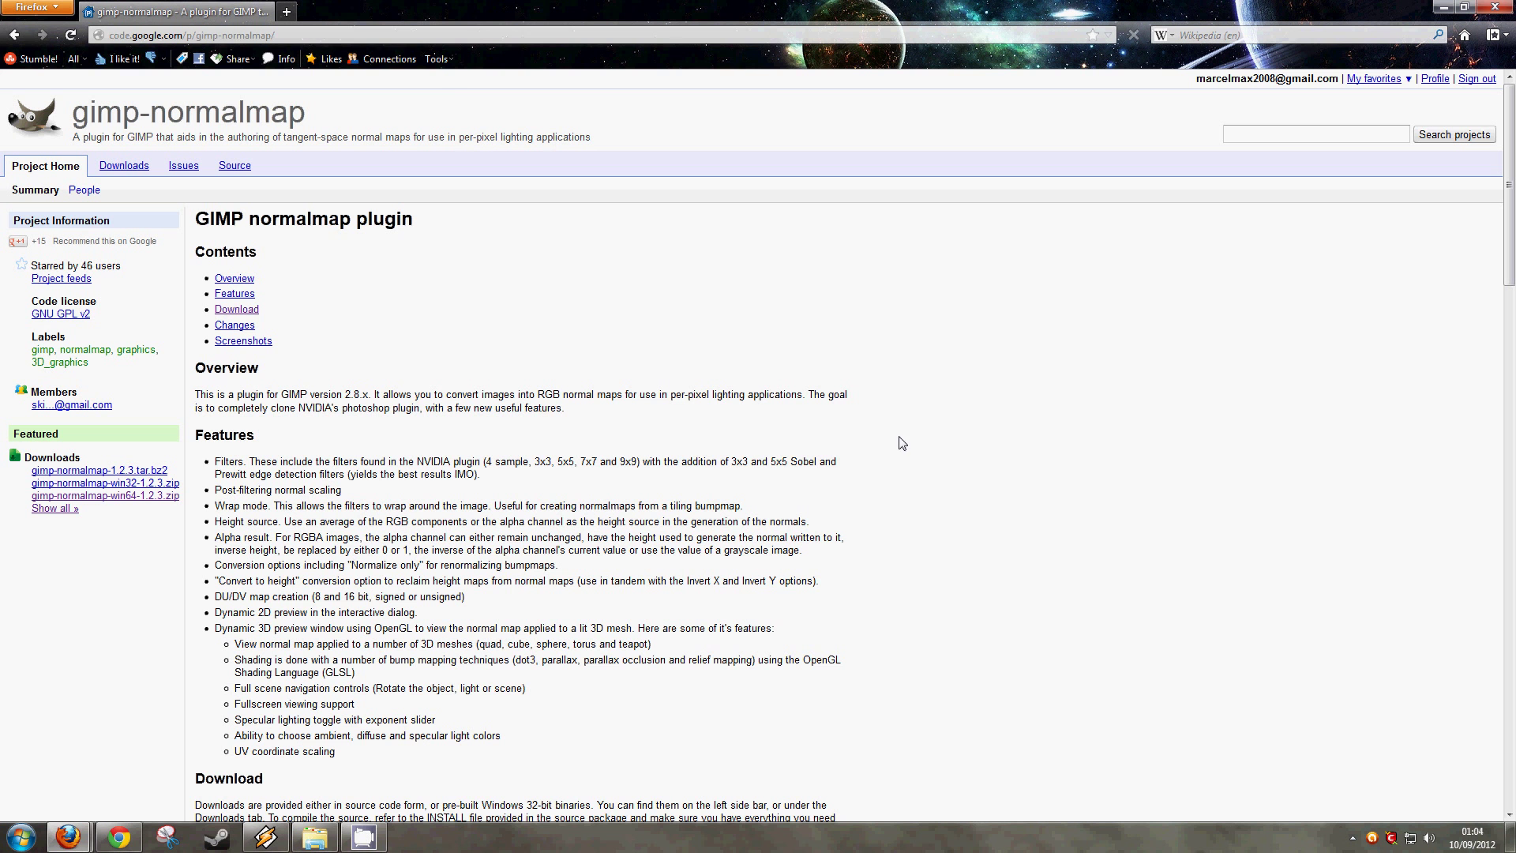
# Check the gimp-normalmap plugin's downloads, then open Nem's Tools' VTFEdit v1.2.5 Full download page.
pyautogui.click(331, 35)
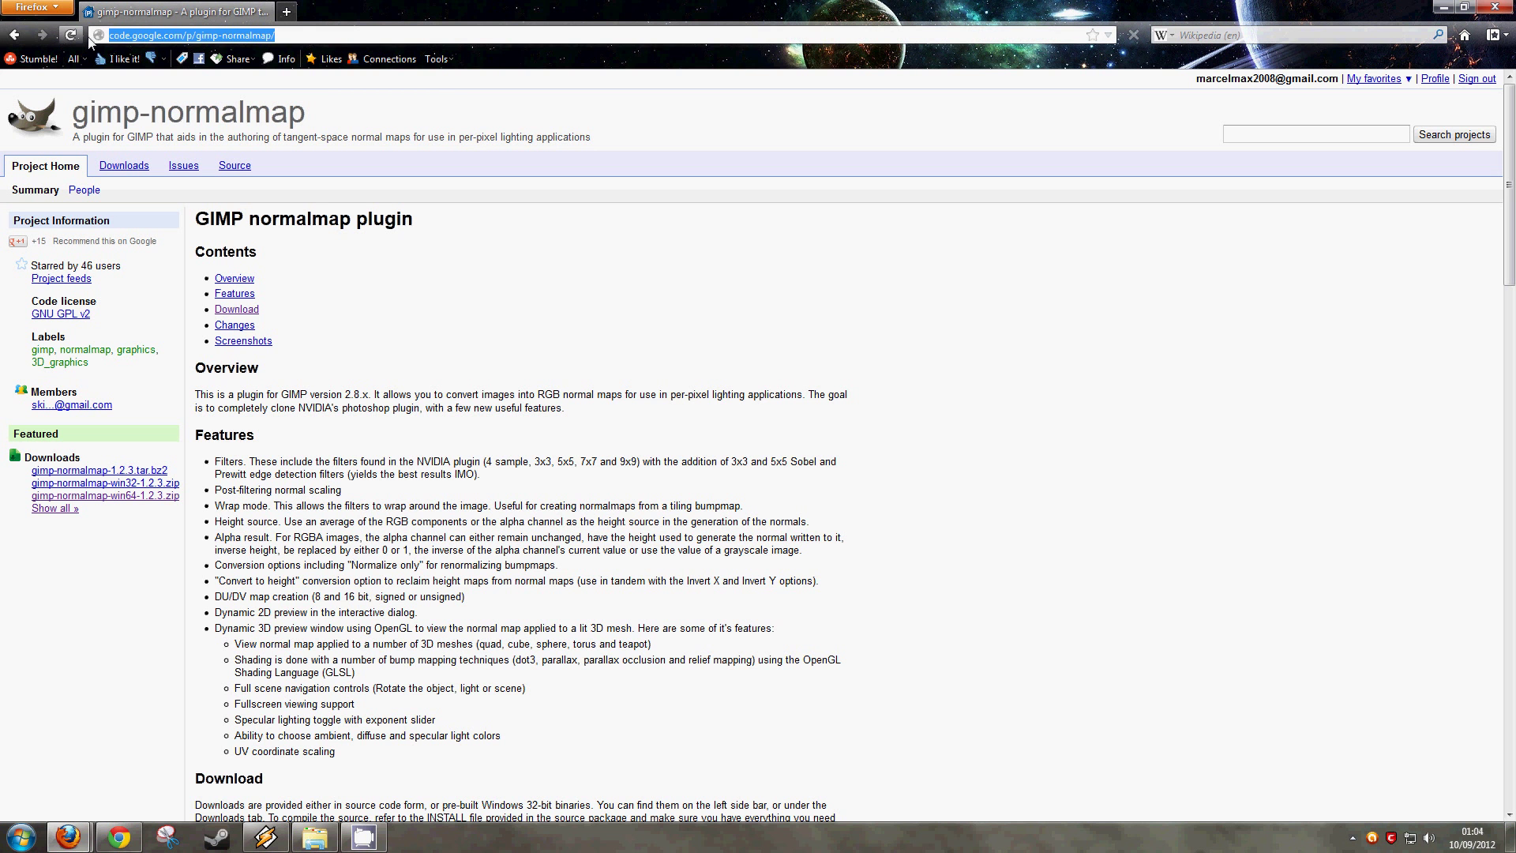
pyautogui.click(338, 271)
pyautogui.click(127, 167)
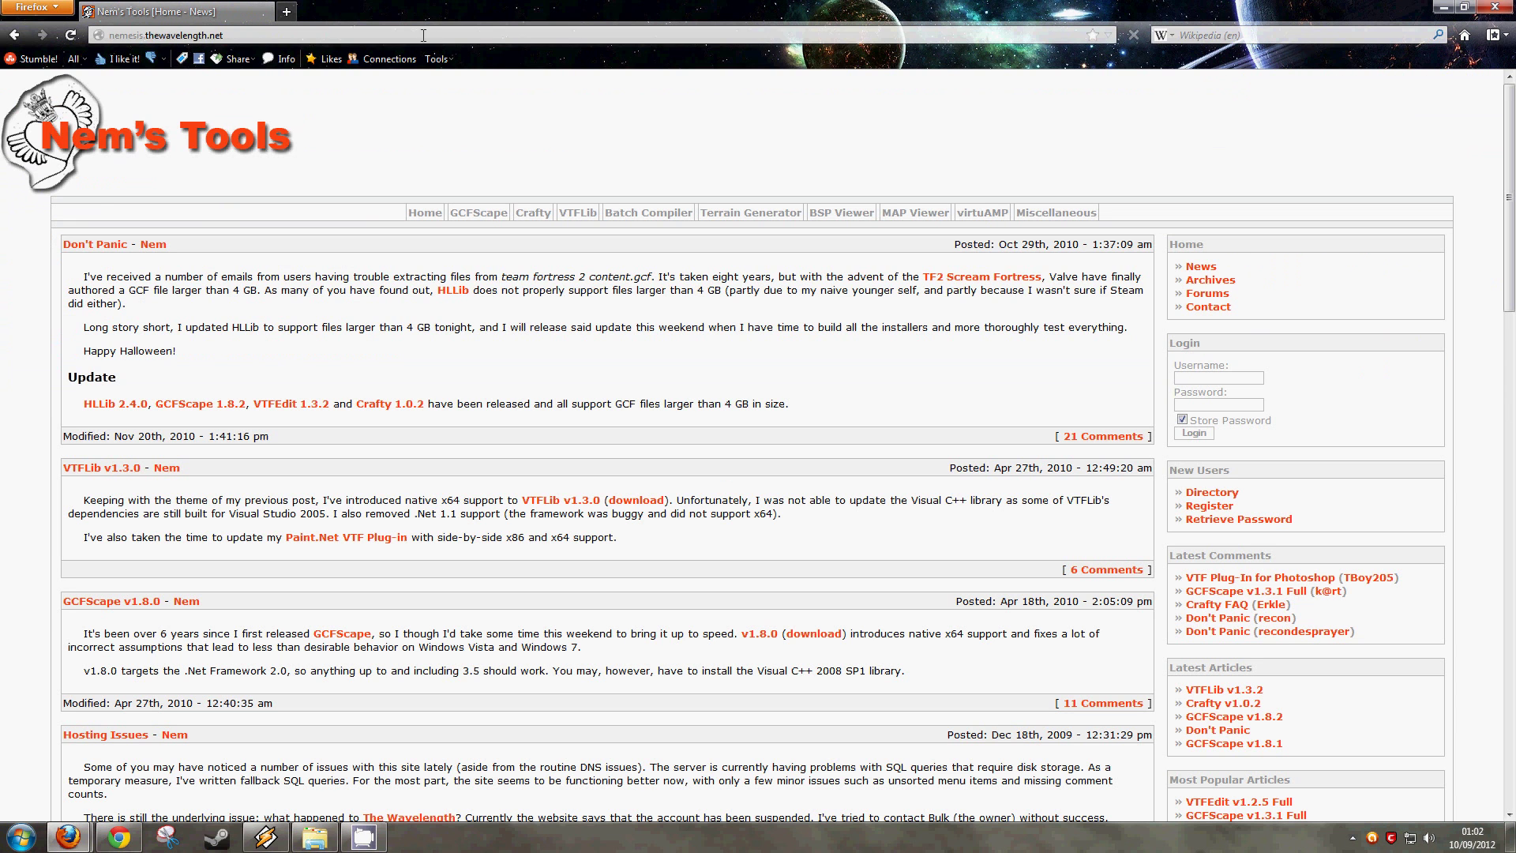
pyautogui.click(396, 120)
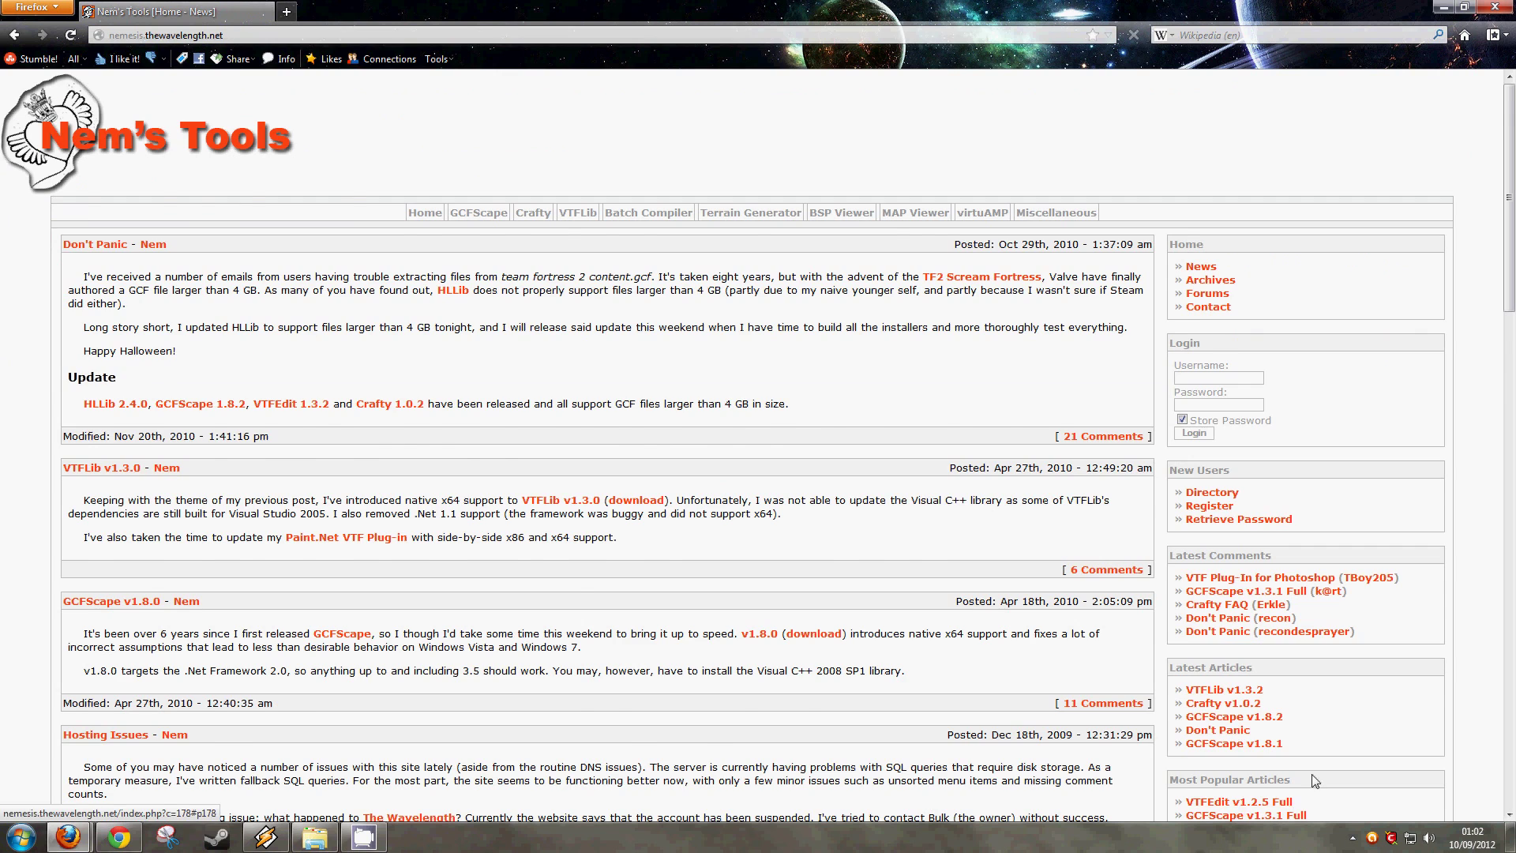
pyautogui.scroll(-2, 1253, 733)
pyautogui.click(1214, 713)
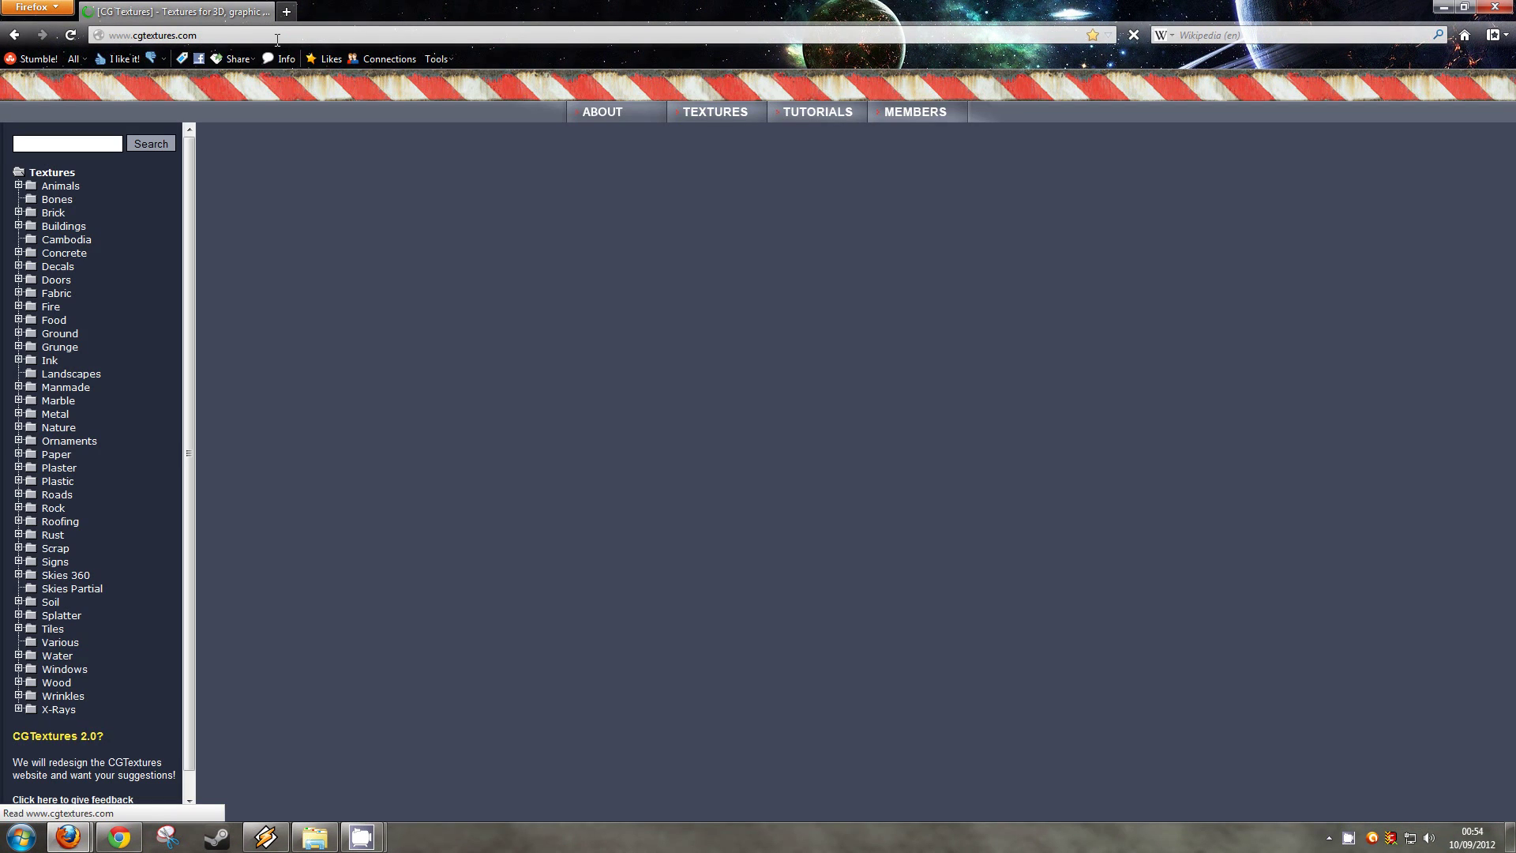
# Browse CGTextures to the Brick > Floors > Regular texture category.
pyautogui.click(19, 213)
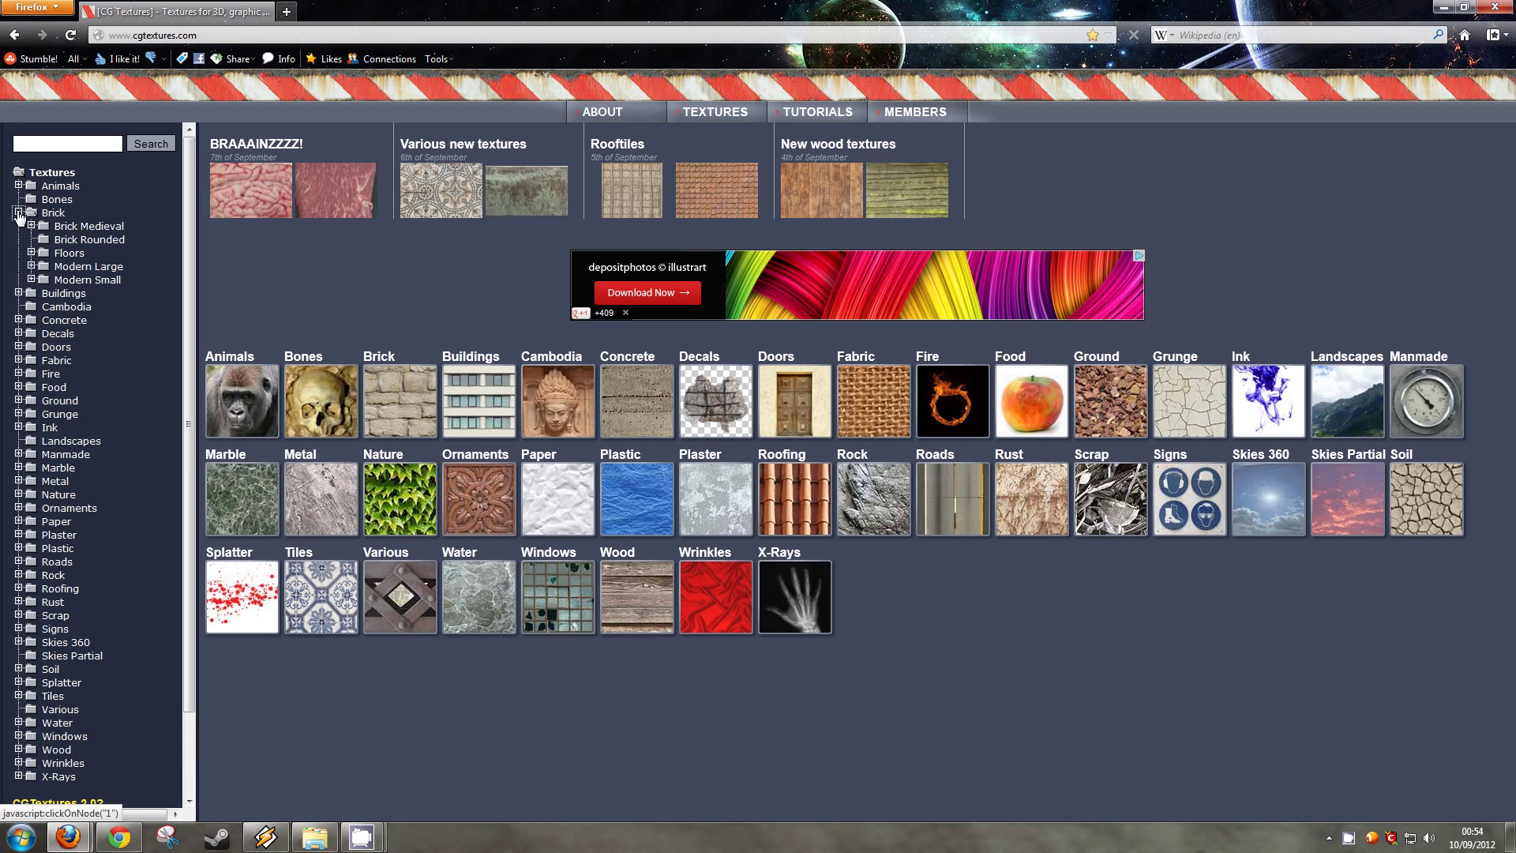
pyautogui.click(31, 254)
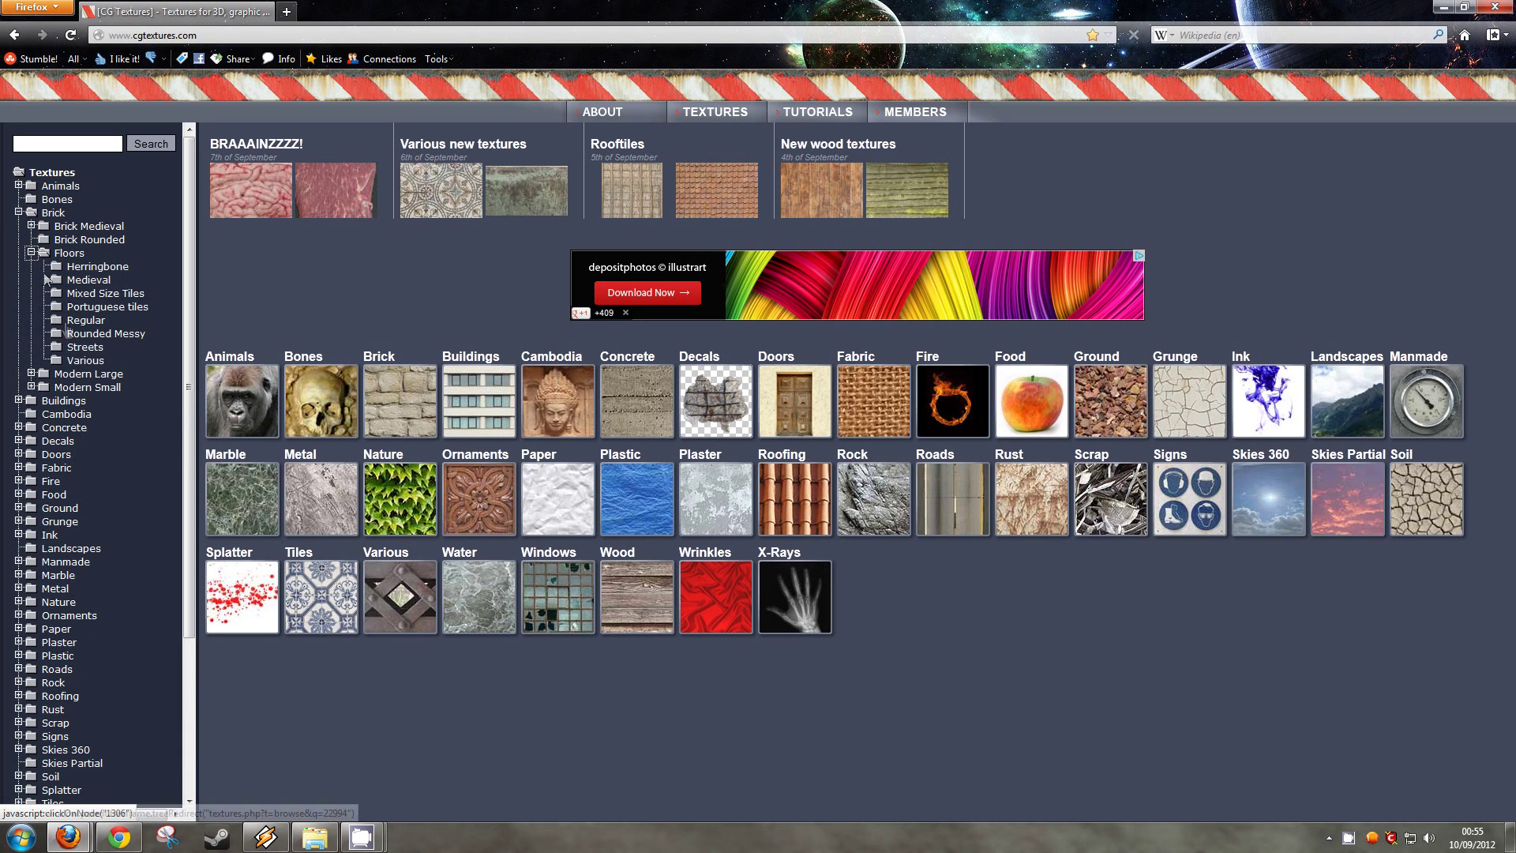
pyautogui.click(93, 320)
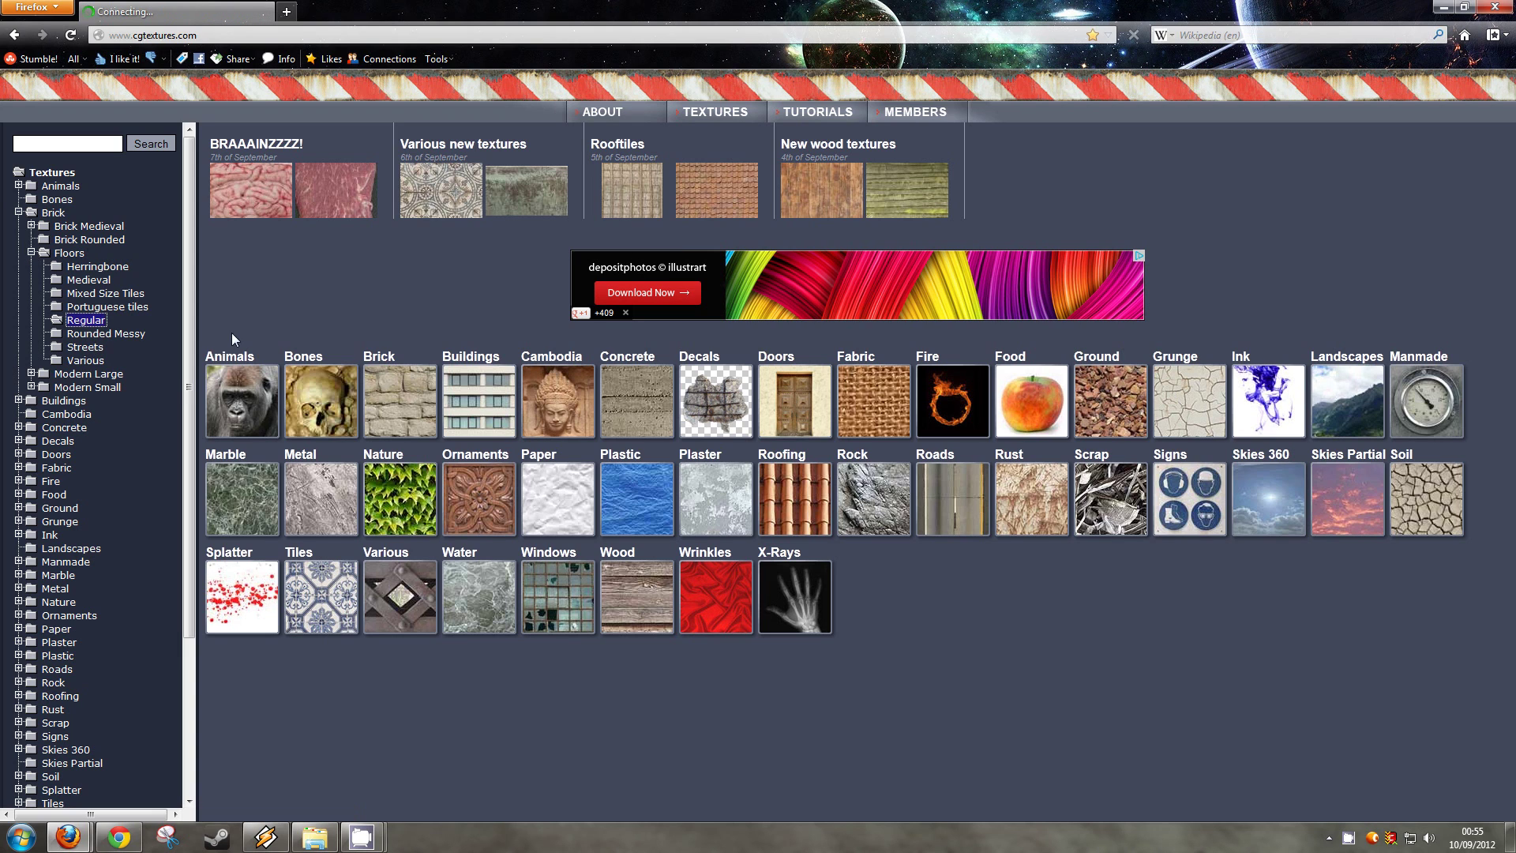
pyautogui.scroll(-15, 948, 379)
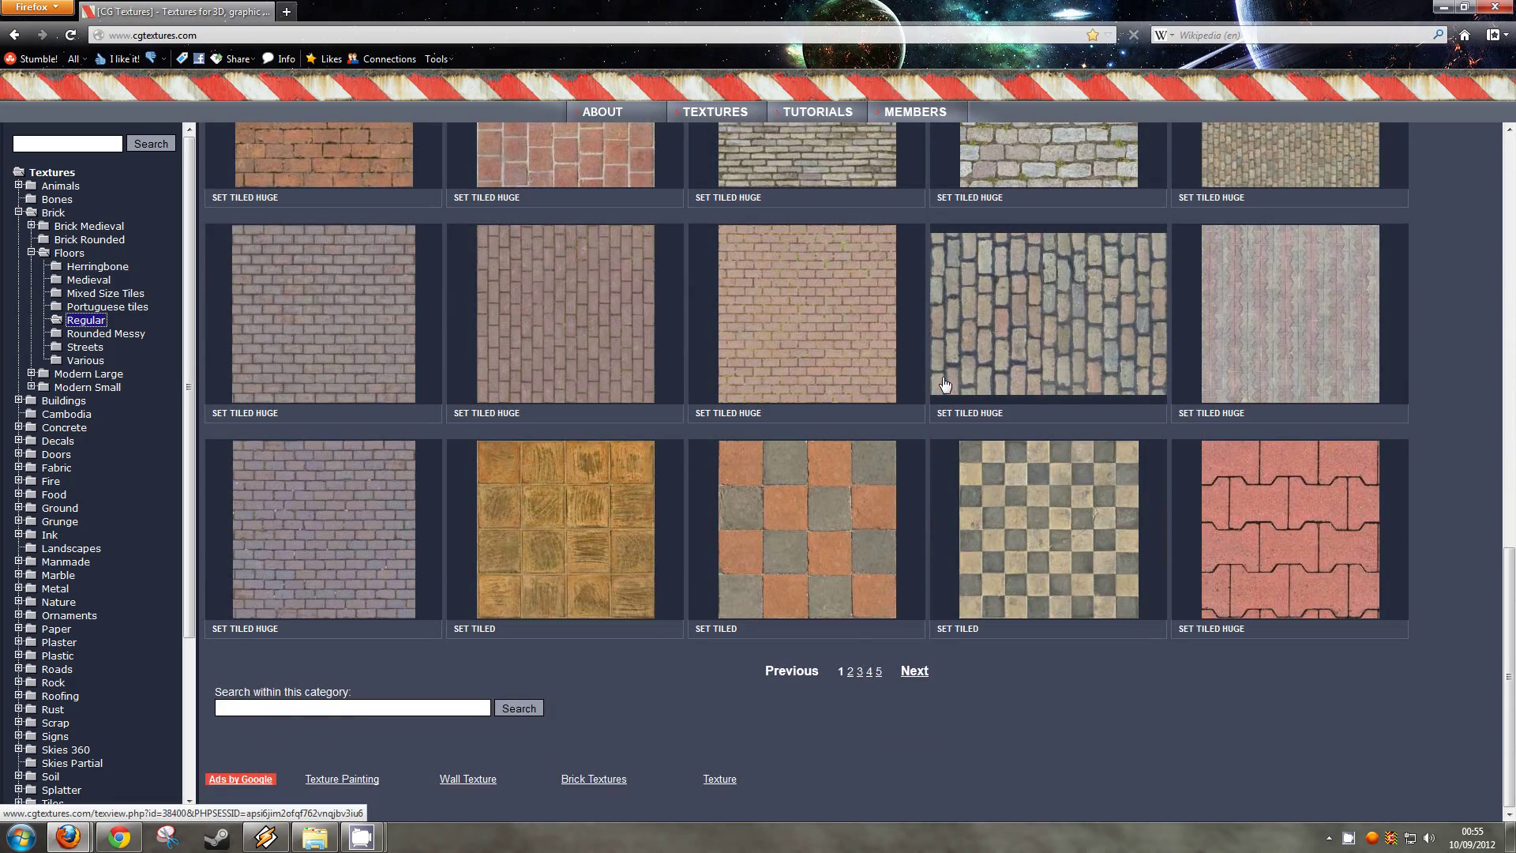
# Open the FloorsRegular0068 checker texture and drag its image into GIMP.
pyautogui.click(837, 494)
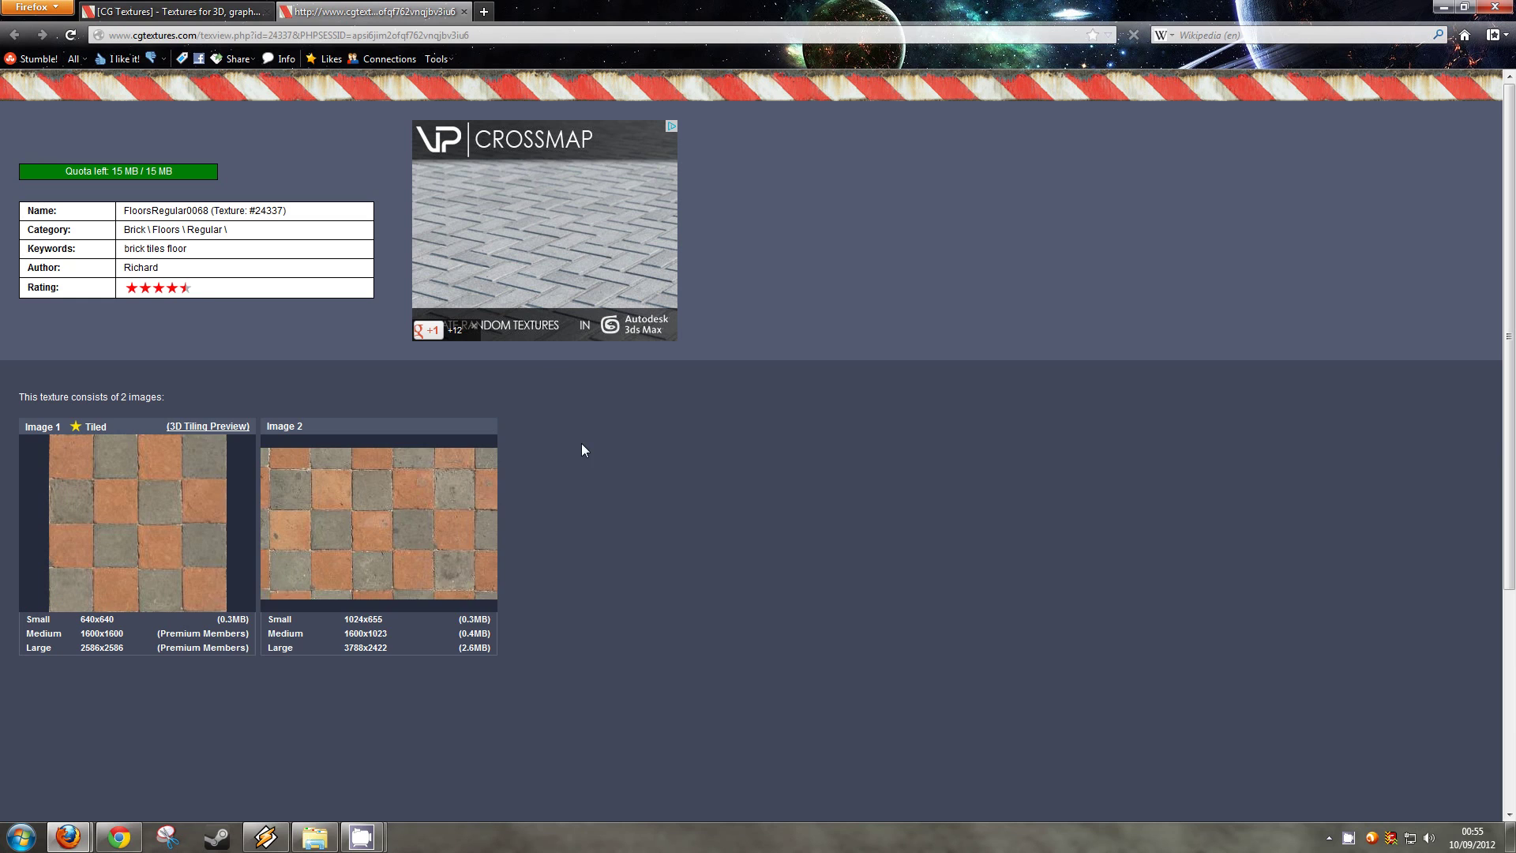
pyautogui.moveTo(172, 523)
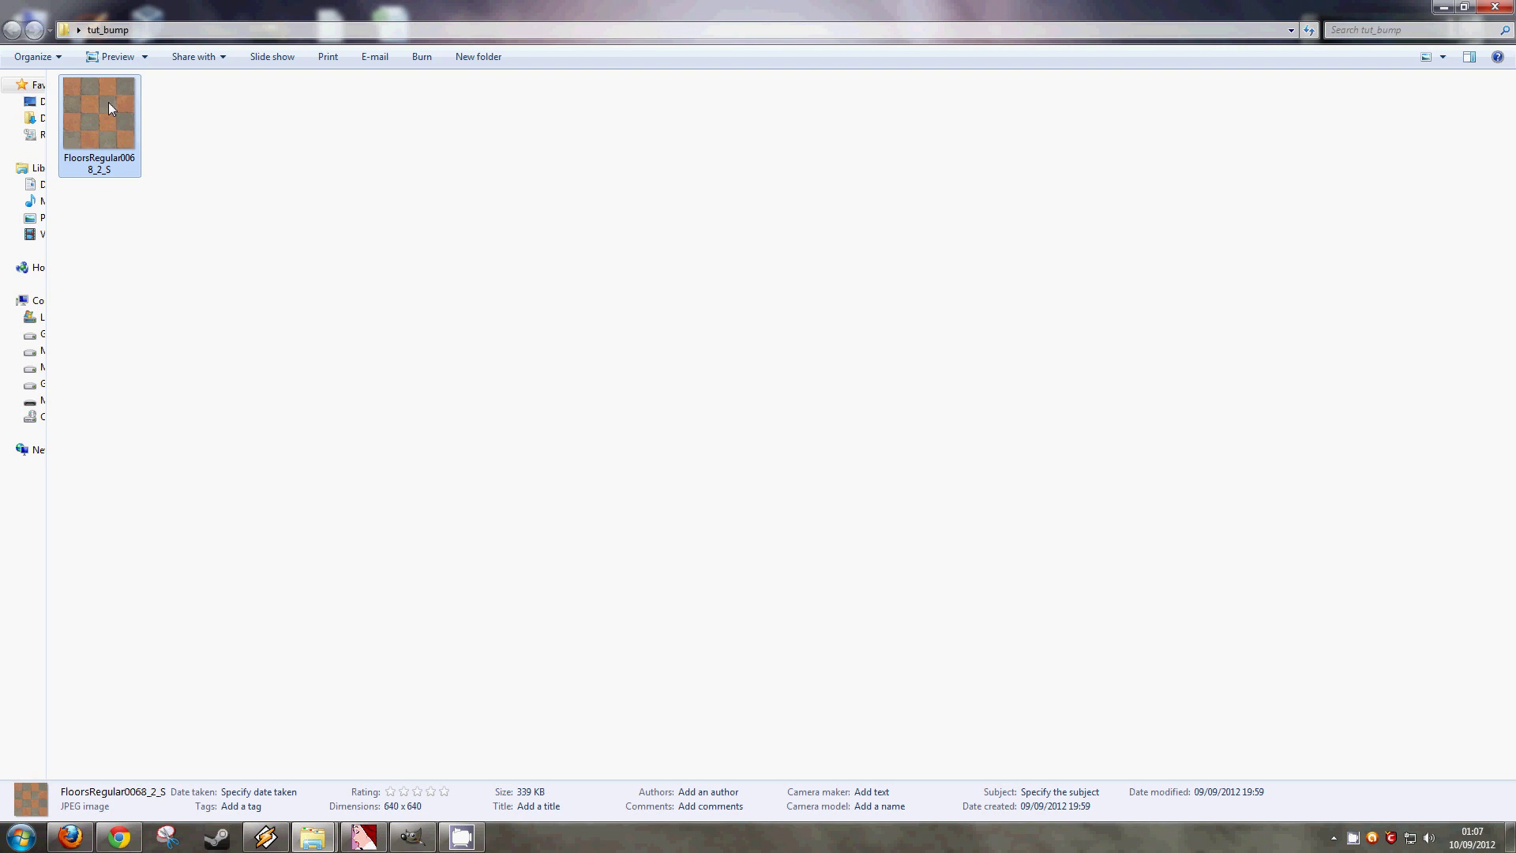
pyautogui.moveTo(109, 109); pyautogui.dragTo(581, 279)
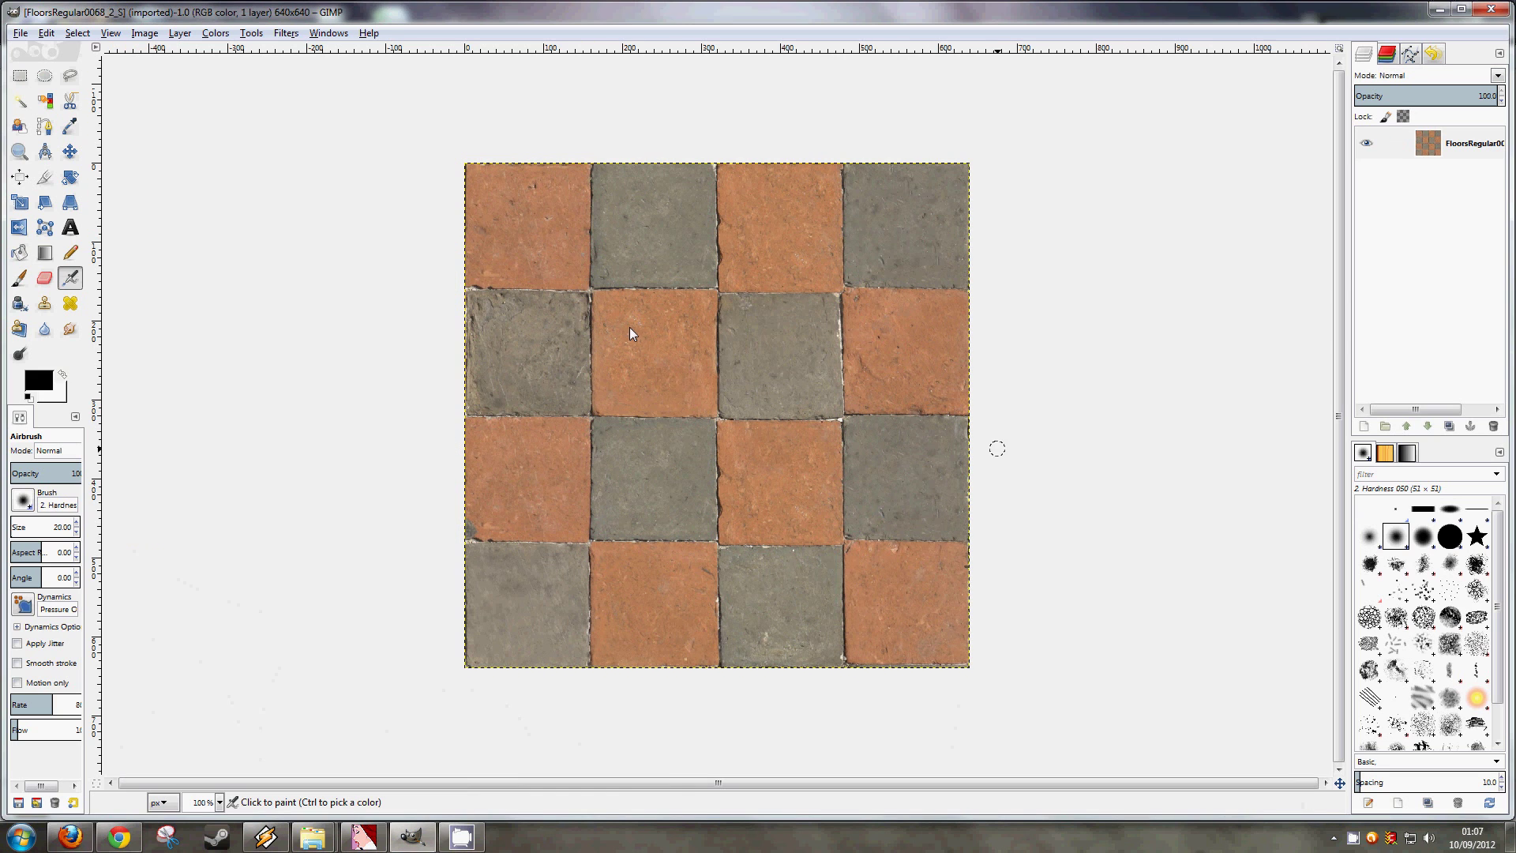
# Scale the image down to 512×512 pixels.
pyautogui.click(146, 33)
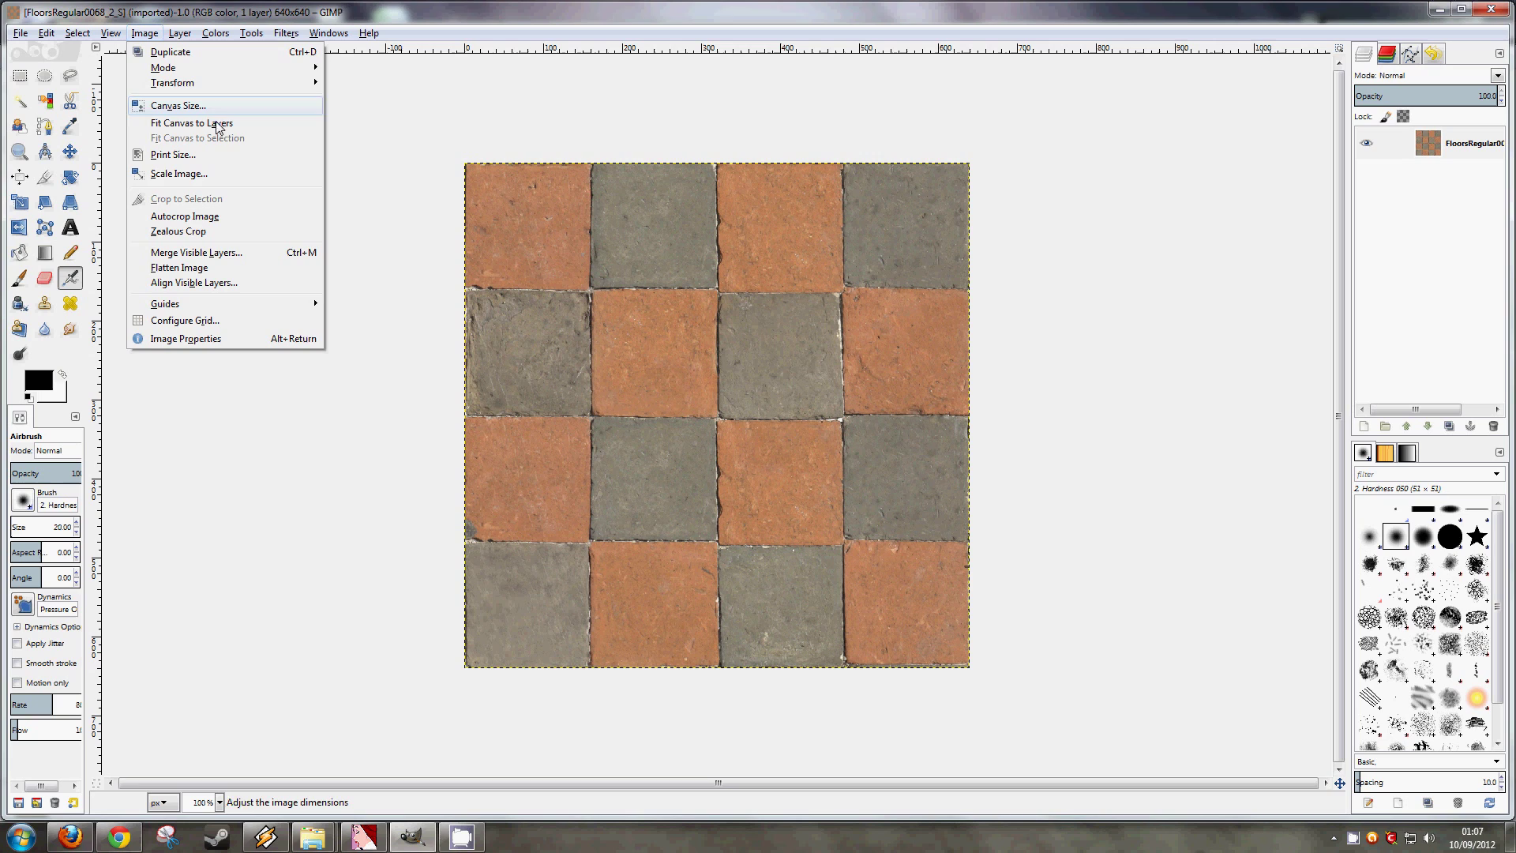
pyautogui.click(225, 174)
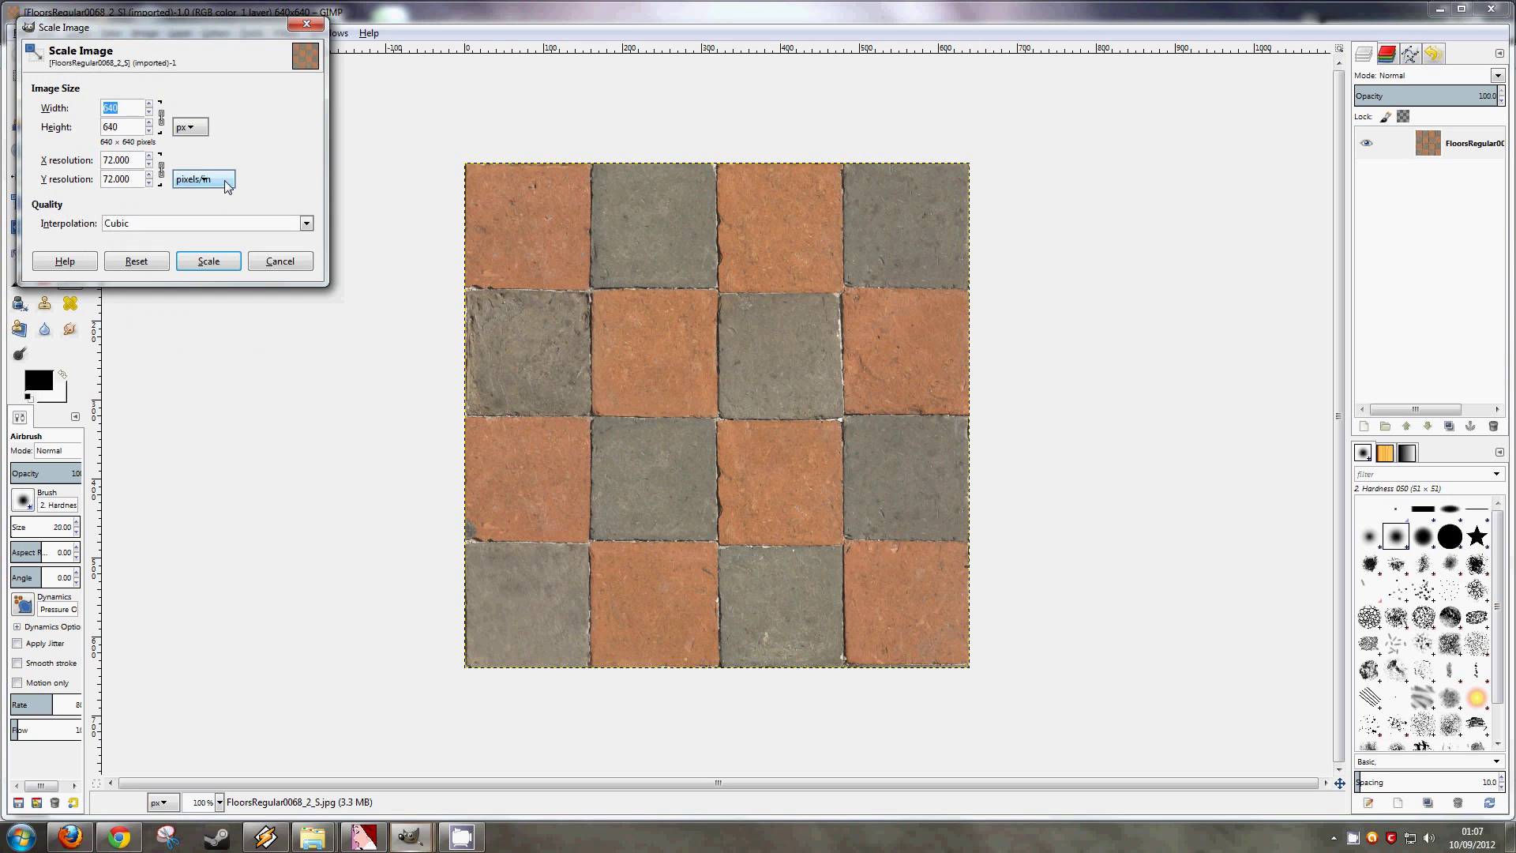
pyautogui.write('512')
pyautogui.press('Tab')
pyautogui.click(209, 262)
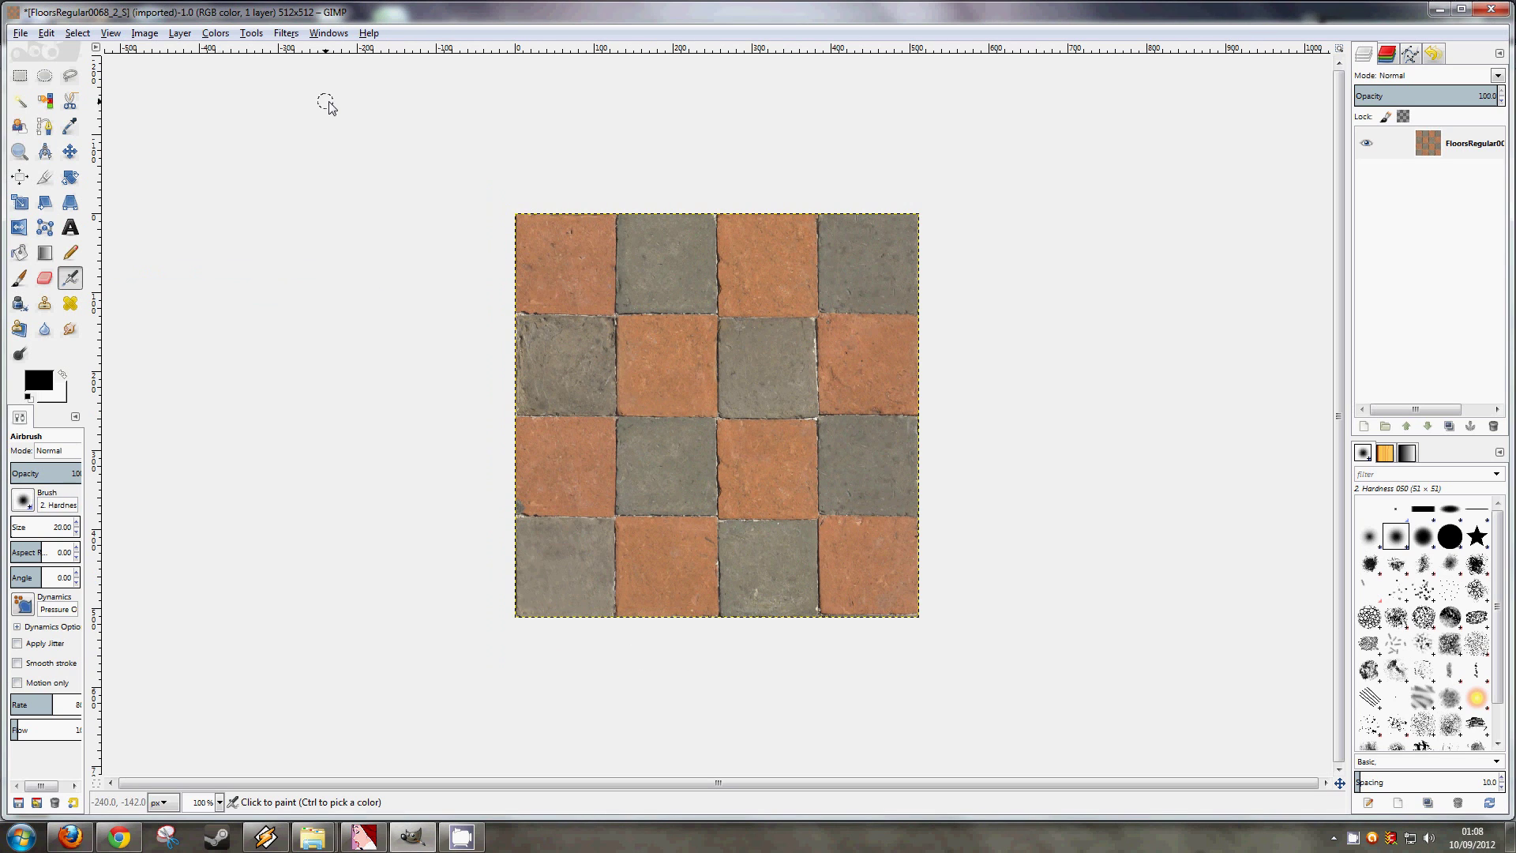
# Shift the hue by -173 so the orange tiles turn blue, then bring up saving.
pyautogui.click(216, 32)
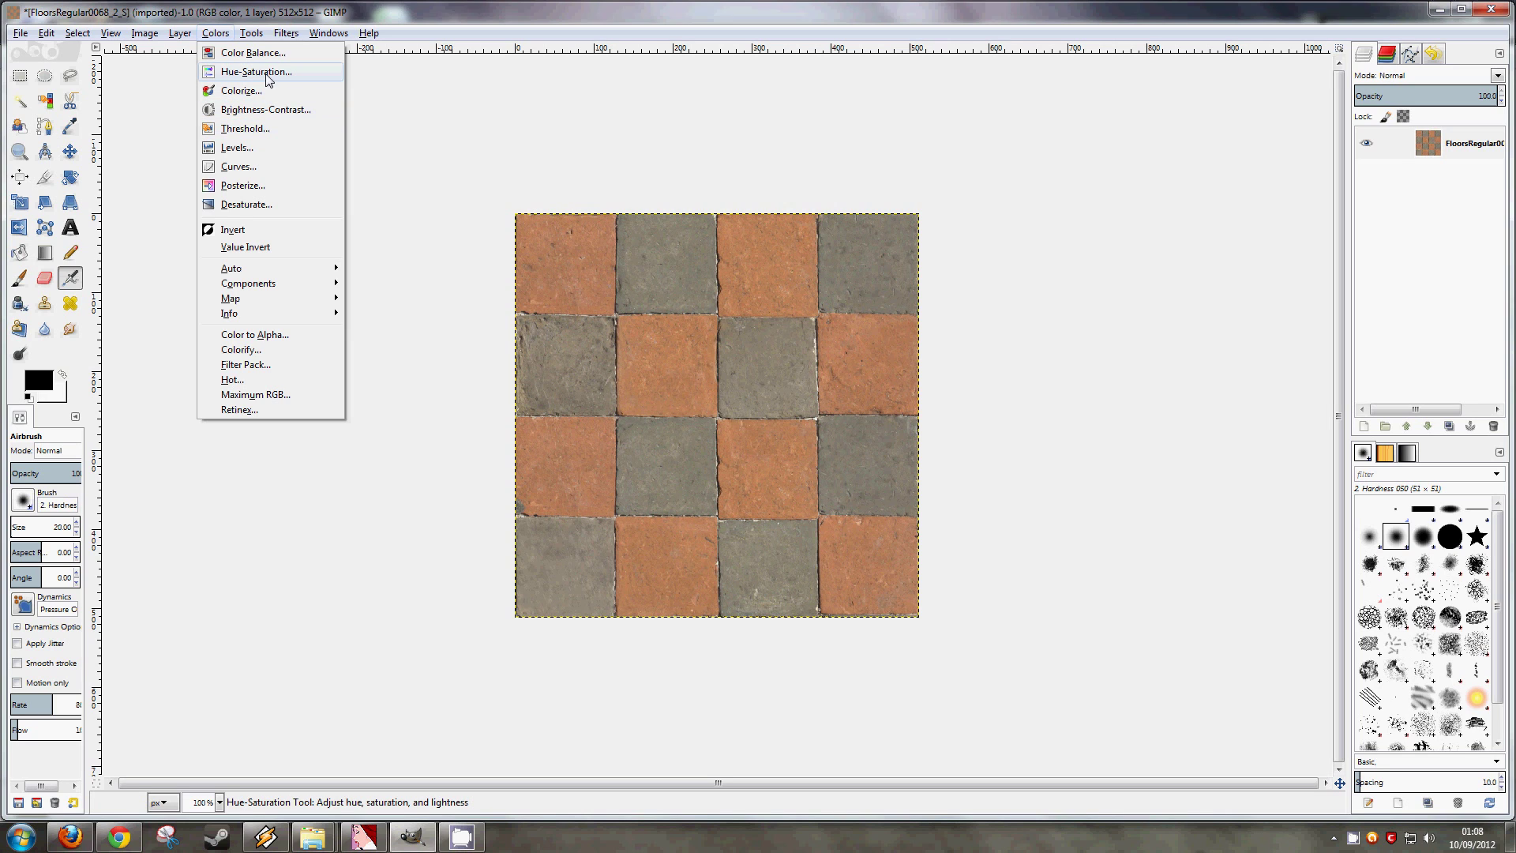
pyautogui.click(288, 72)
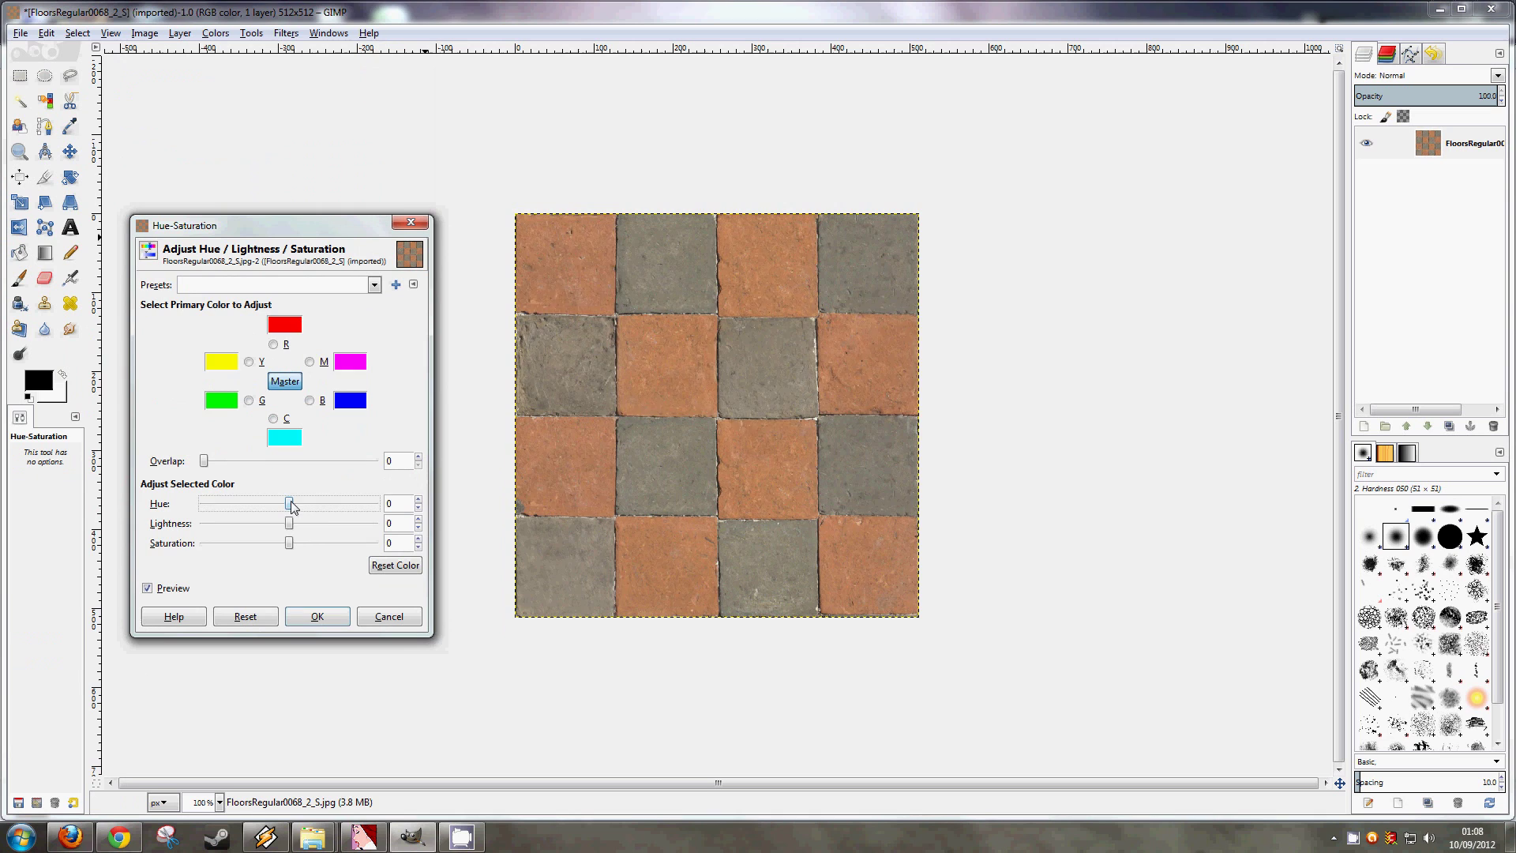
pyautogui.moveTo(291, 503); pyautogui.dragTo(205, 506)
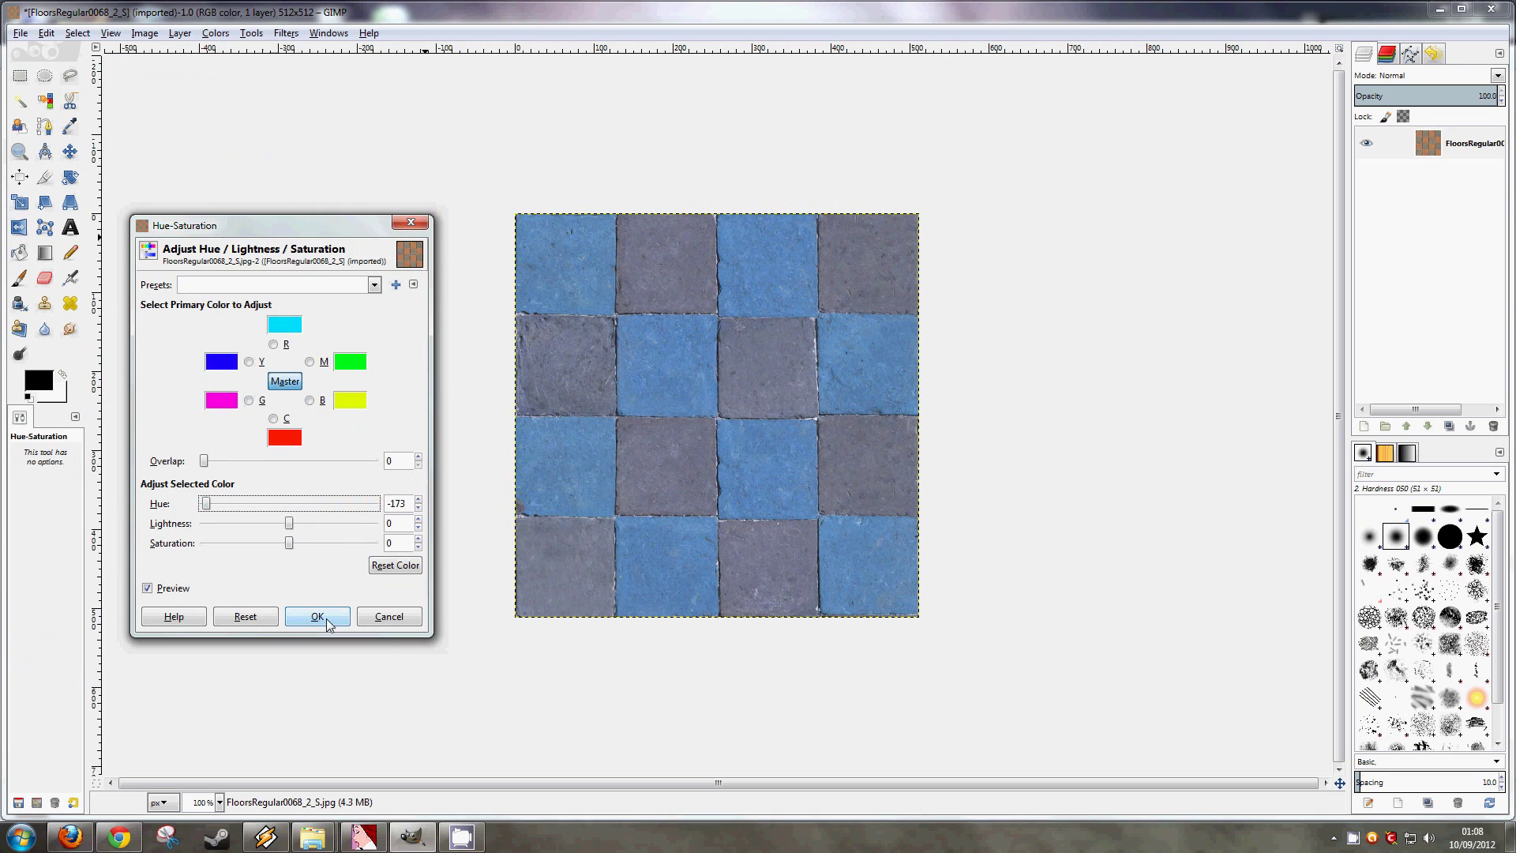
pyautogui.click(317, 617)
pyautogui.hotkey('alt', 'f')
pyautogui.press('a')
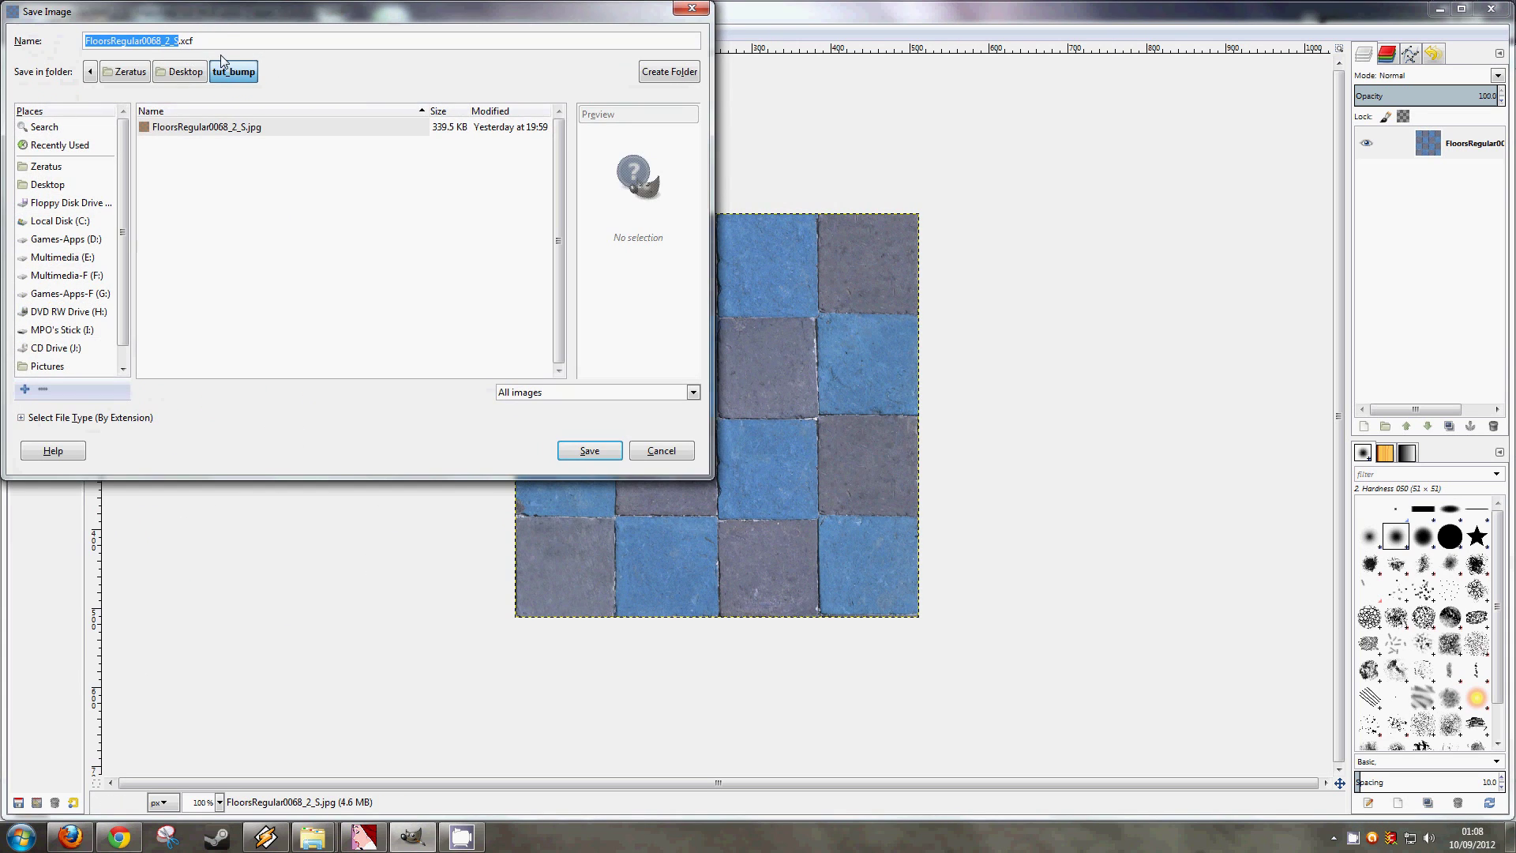
# Cancel the native save and export the image into tut_bump as bluefloor.jpg.
pyautogui.click(865, 582)
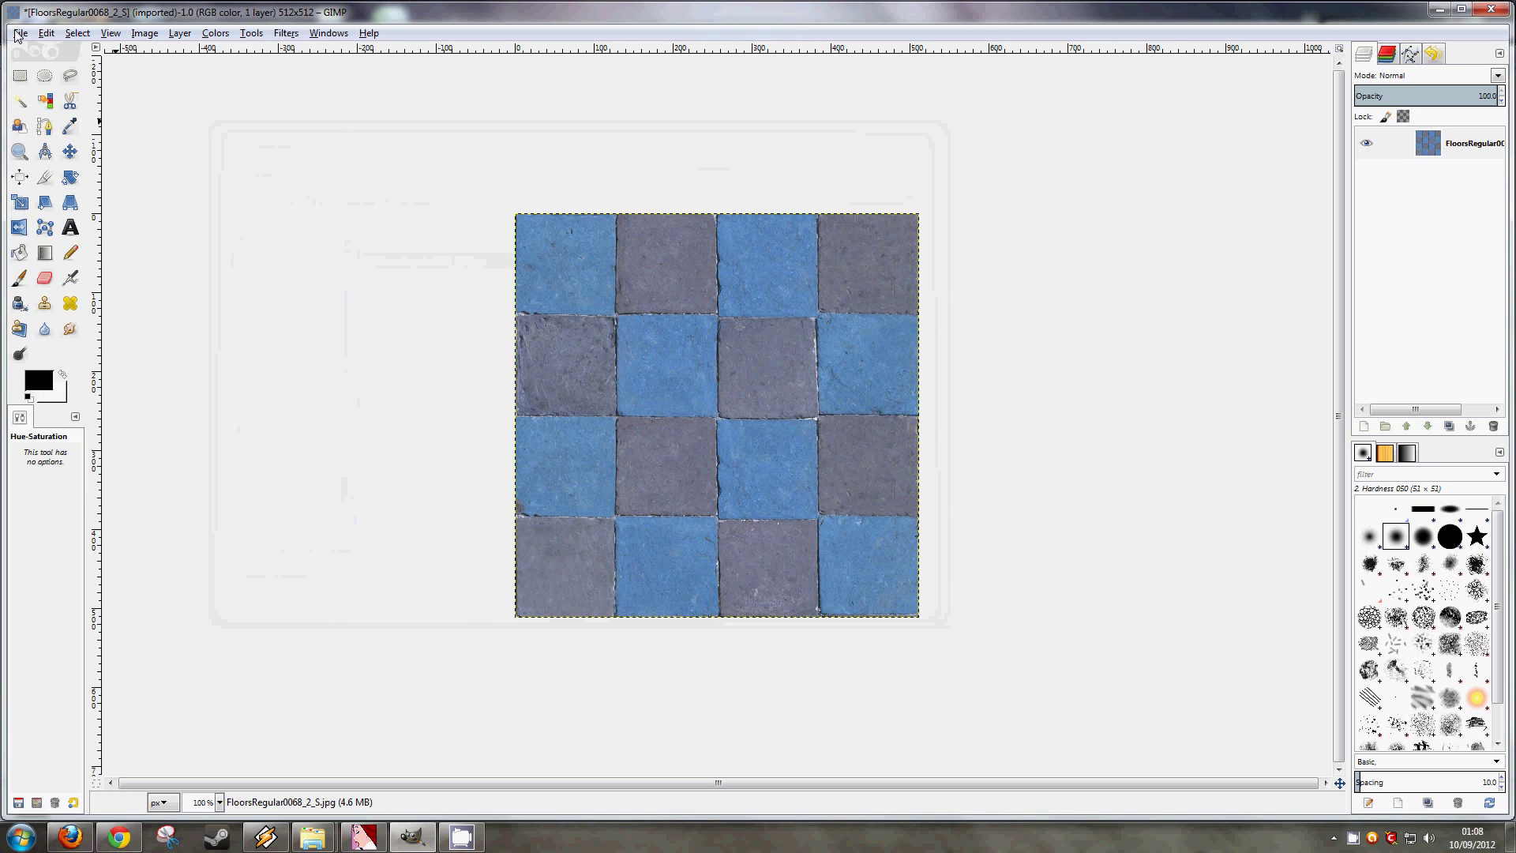
pyautogui.click(17, 35)
pyautogui.click(118, 244)
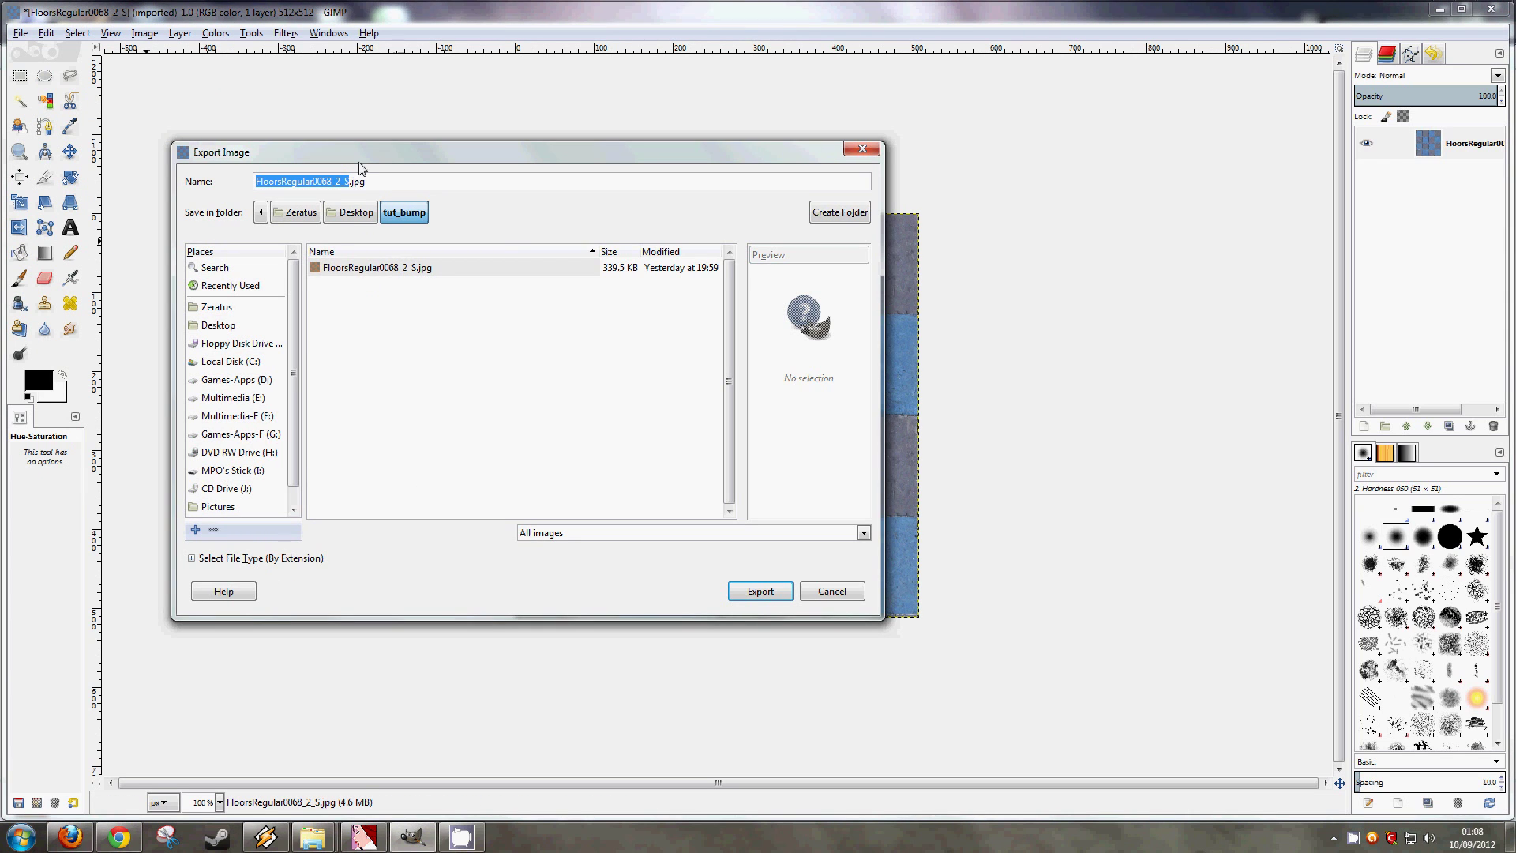
pyautogui.write('blue')
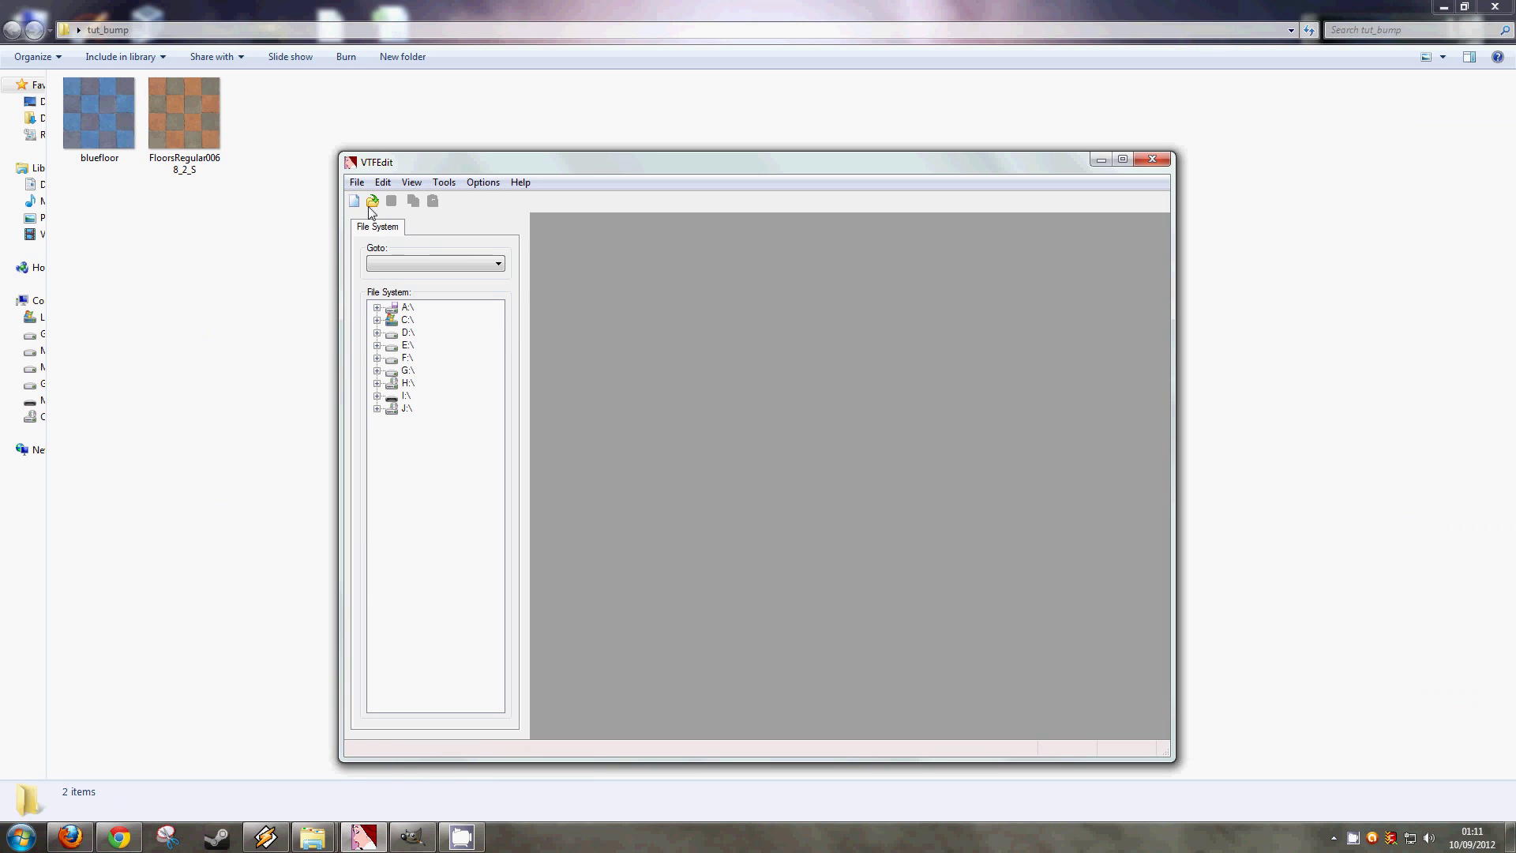
# Import bluefloor into VTFEdit, accepting the default VTF options.
pyautogui.click(357, 182)
pyautogui.click(393, 284)
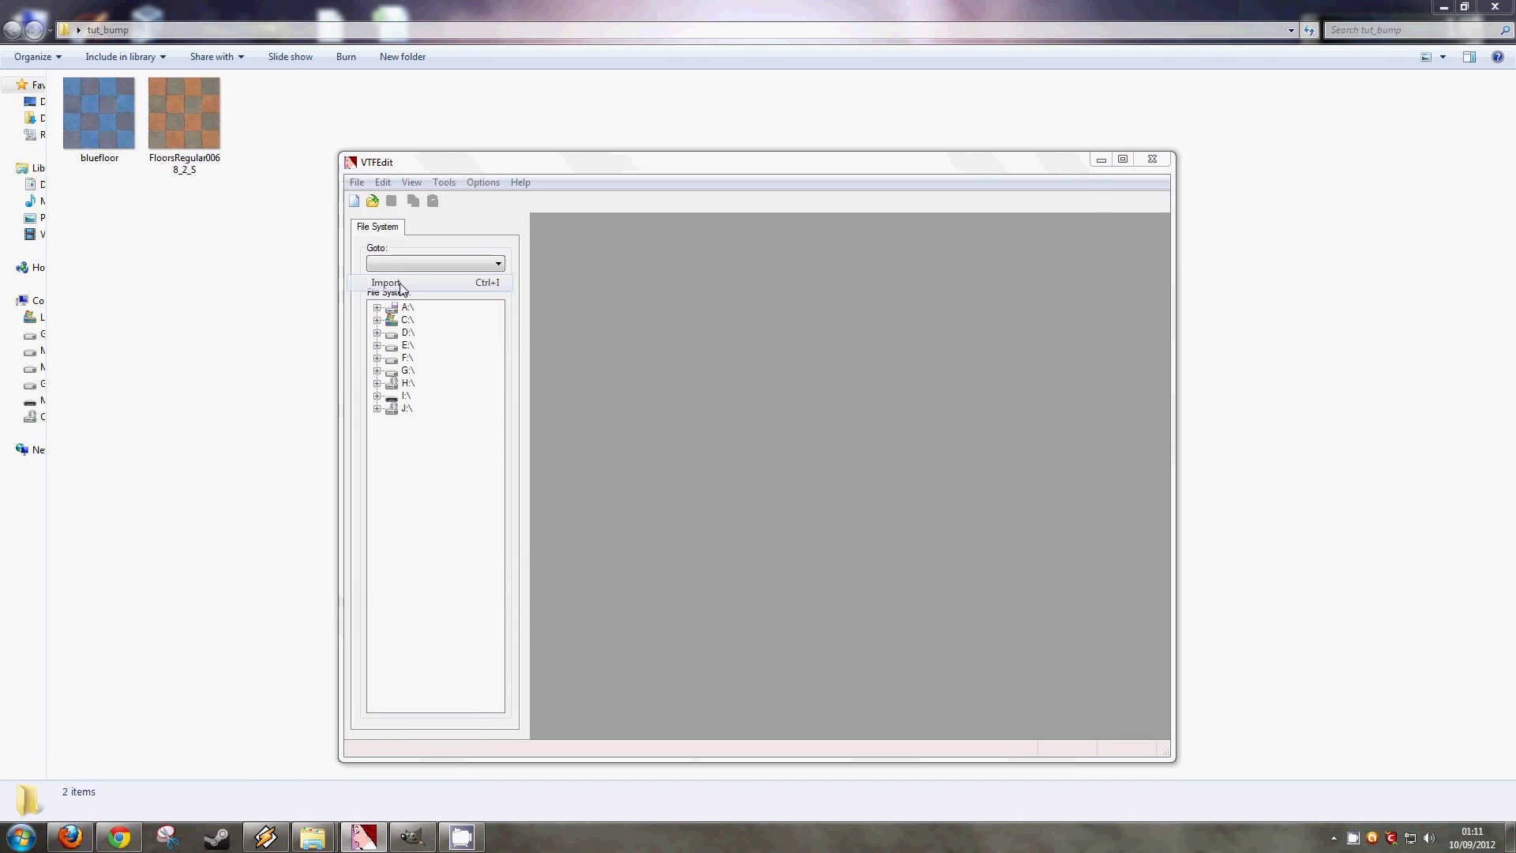
pyautogui.click(461, 310)
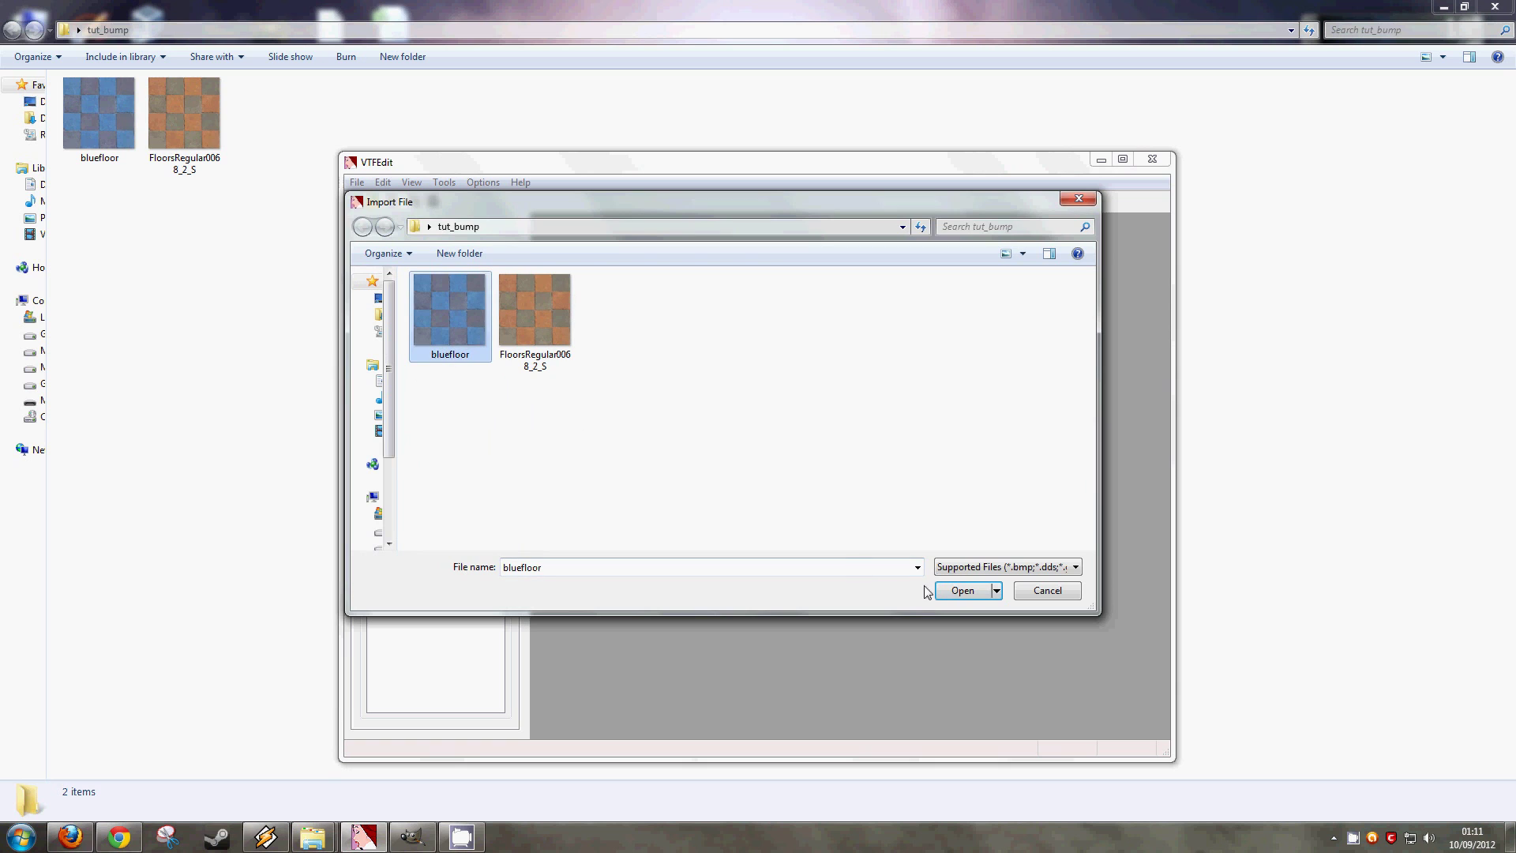
pyautogui.click(962, 592)
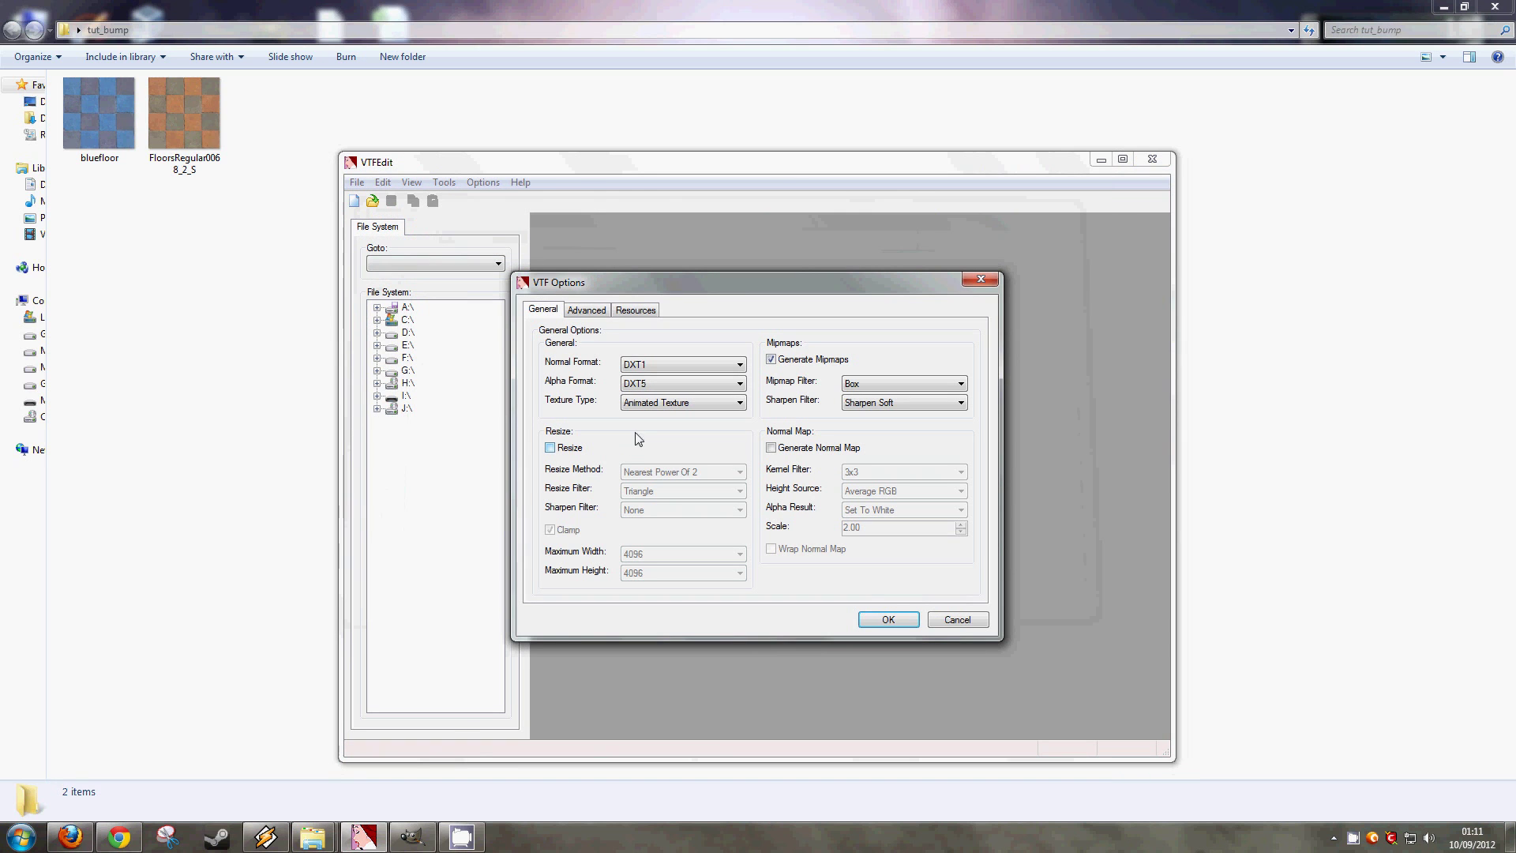
pyautogui.click(886, 621)
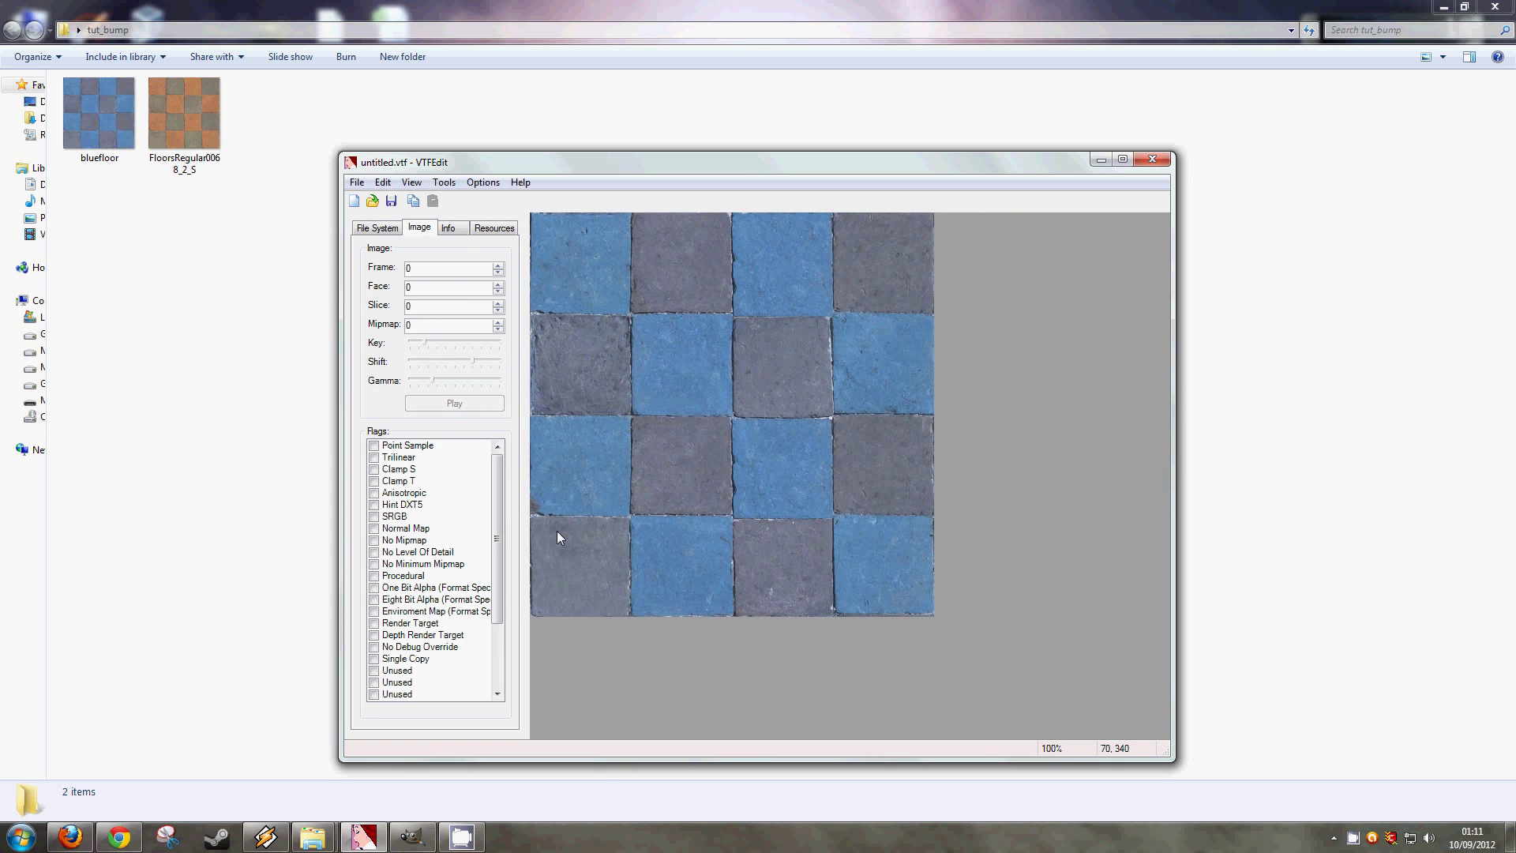
# Enable the Anisotropic flag and save the texture as bluefloor.
pyautogui.click(373, 494)
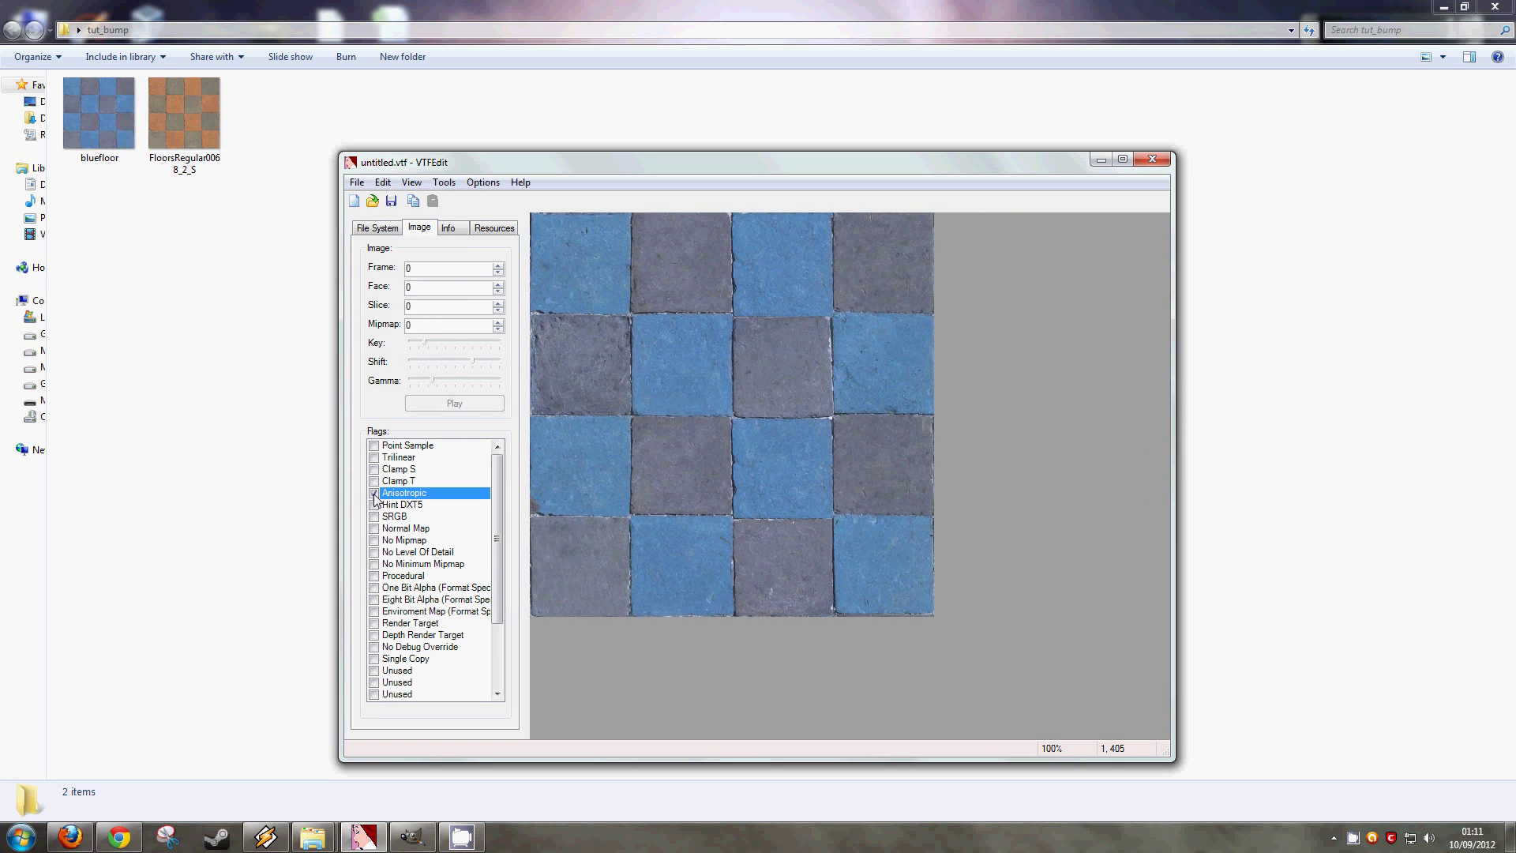
pyautogui.click(356, 183)
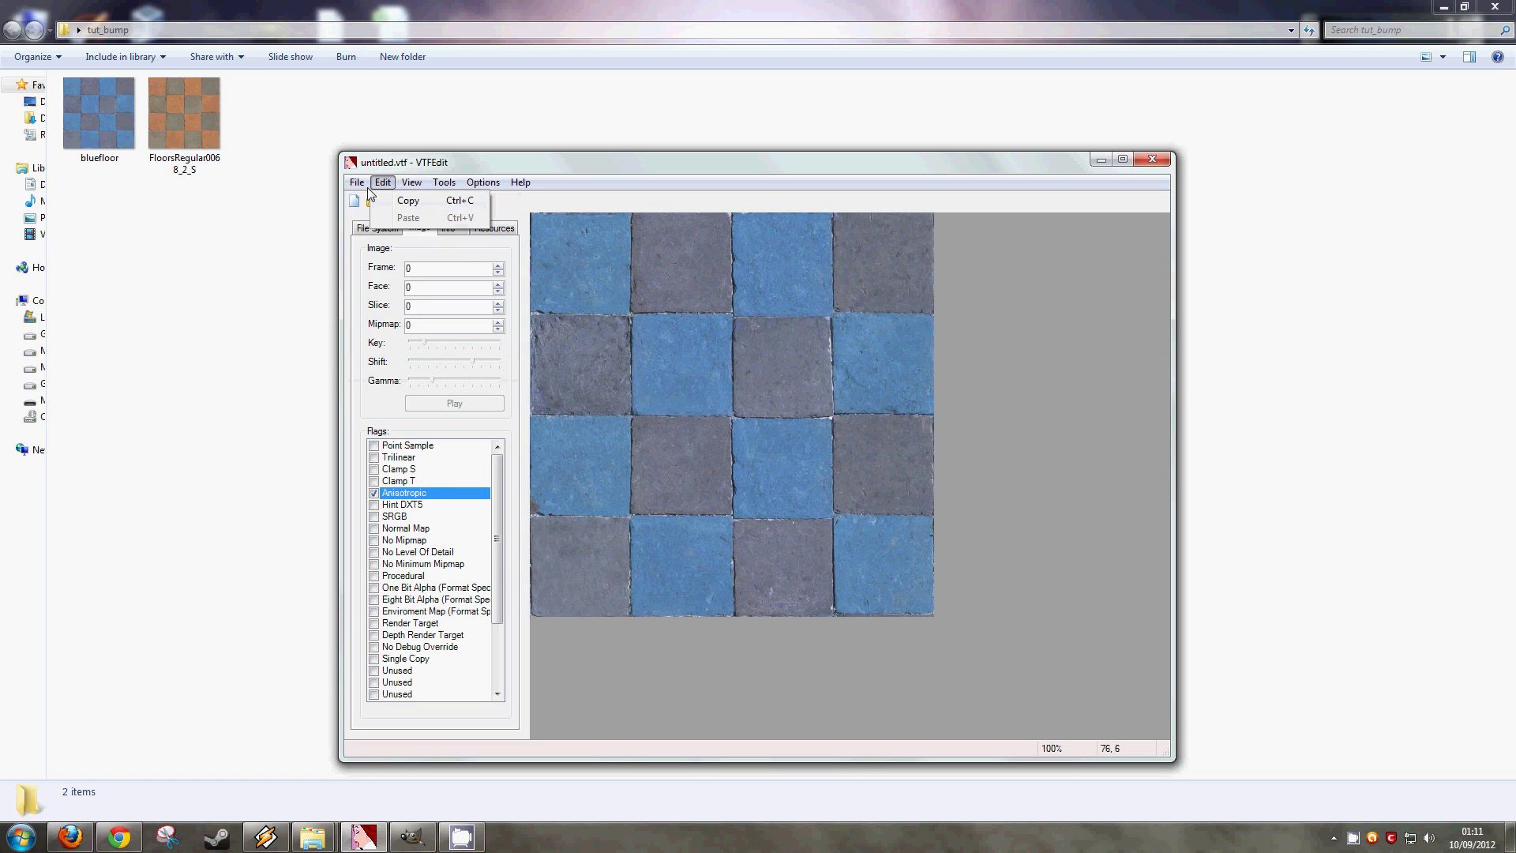
pyautogui.click(379, 260)
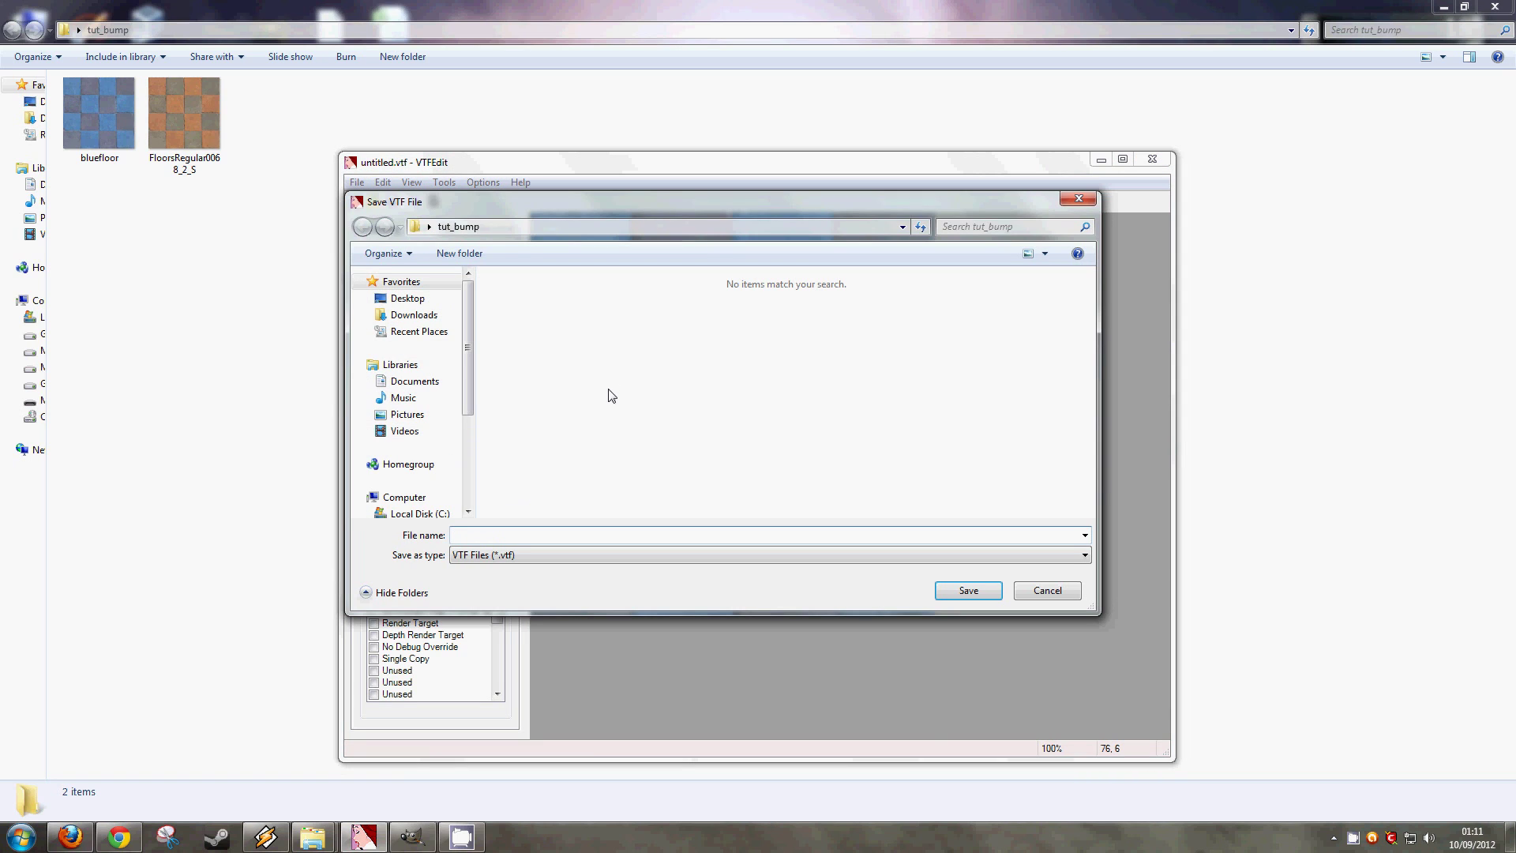
pyautogui.write('blue')
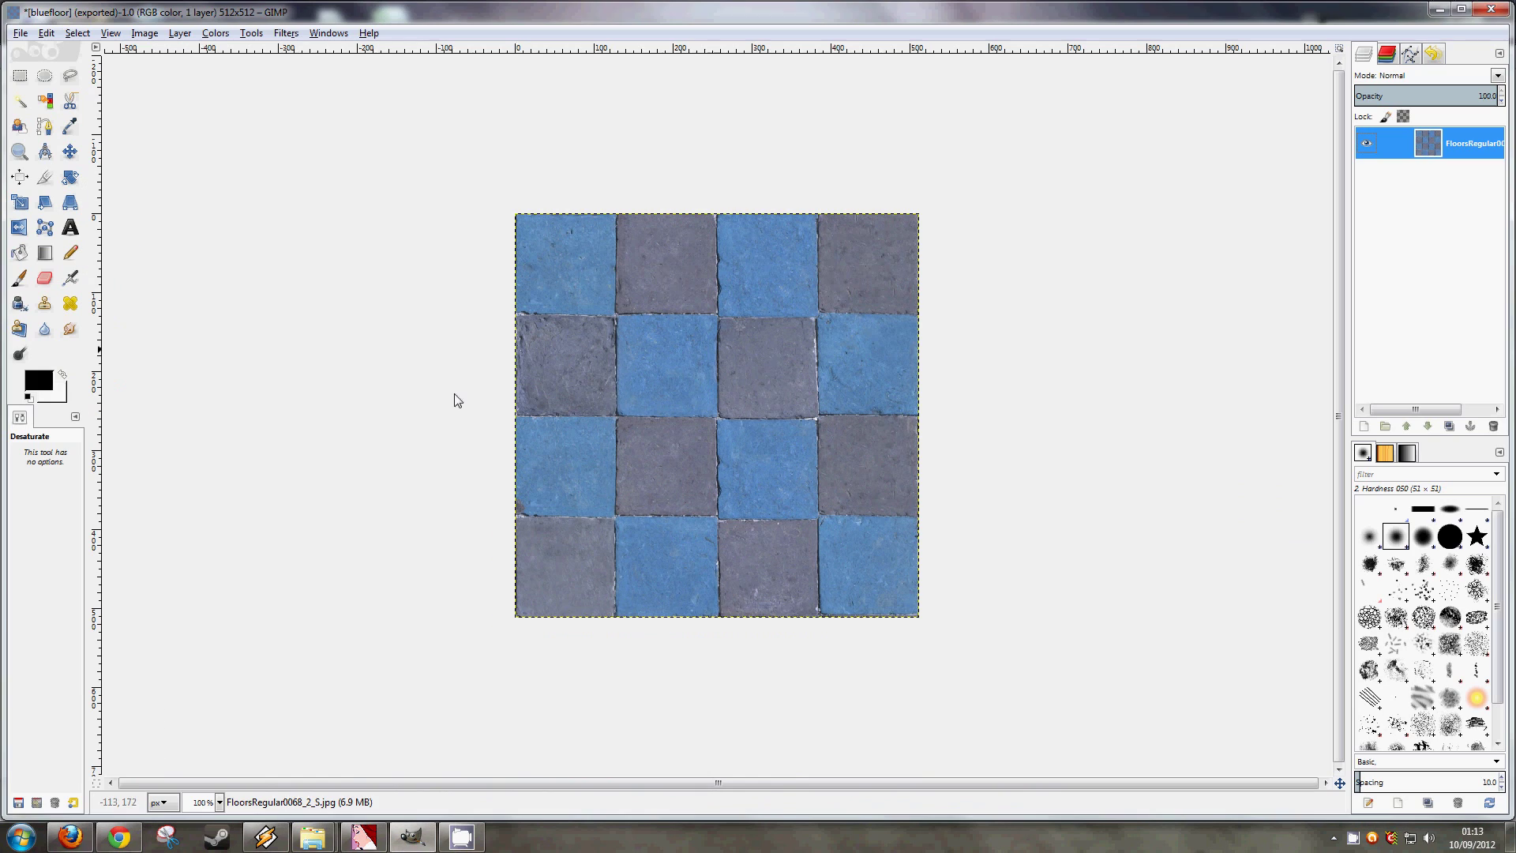
# Duplicate the blue floor layer and trial a Threshold of about 146, then cancel it.
pyautogui.click(185, 37)
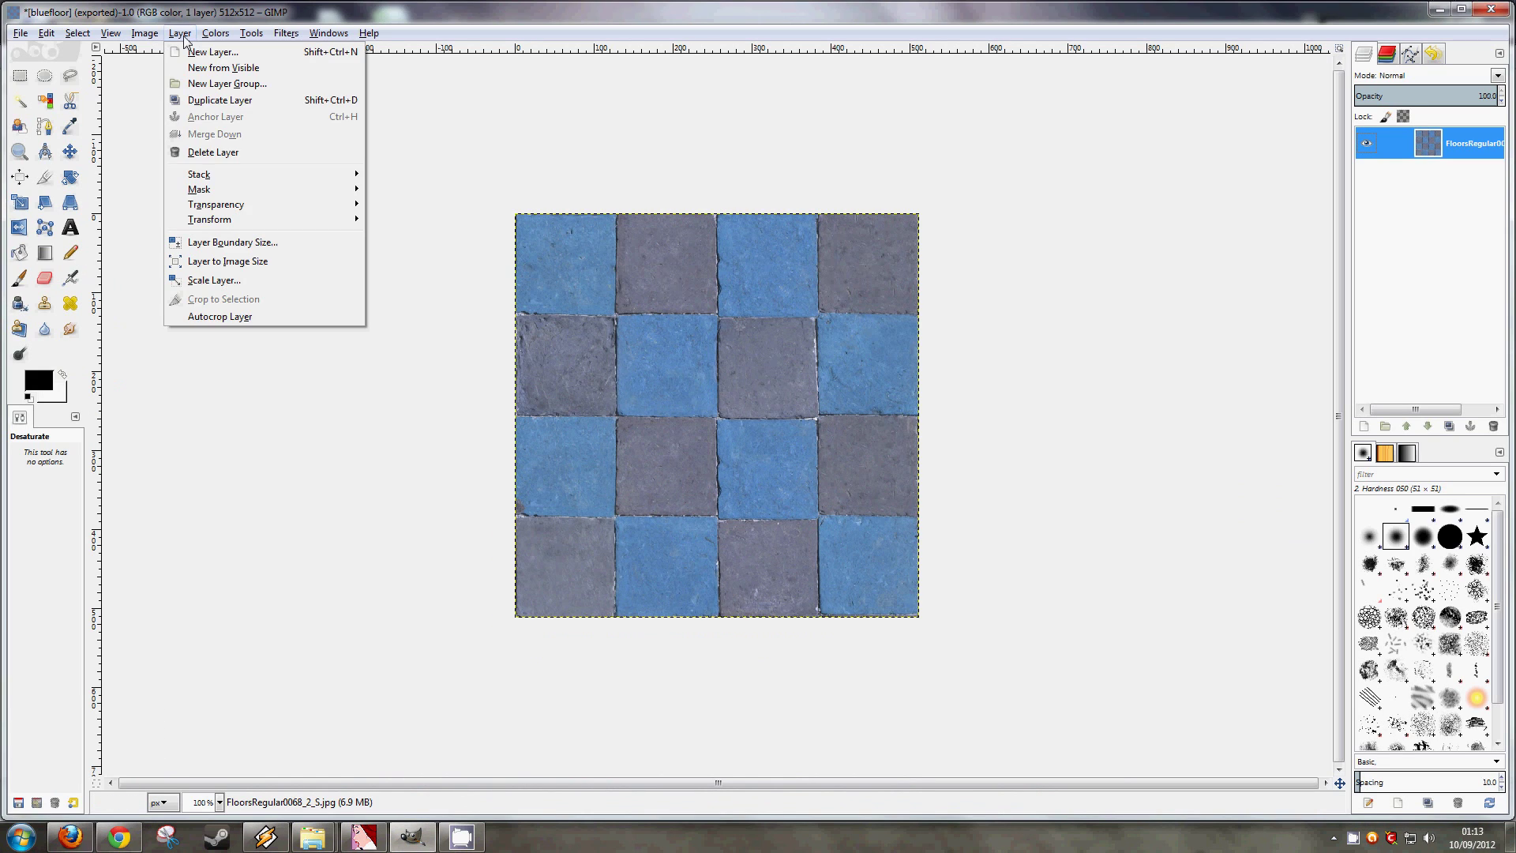
pyautogui.click(207, 100)
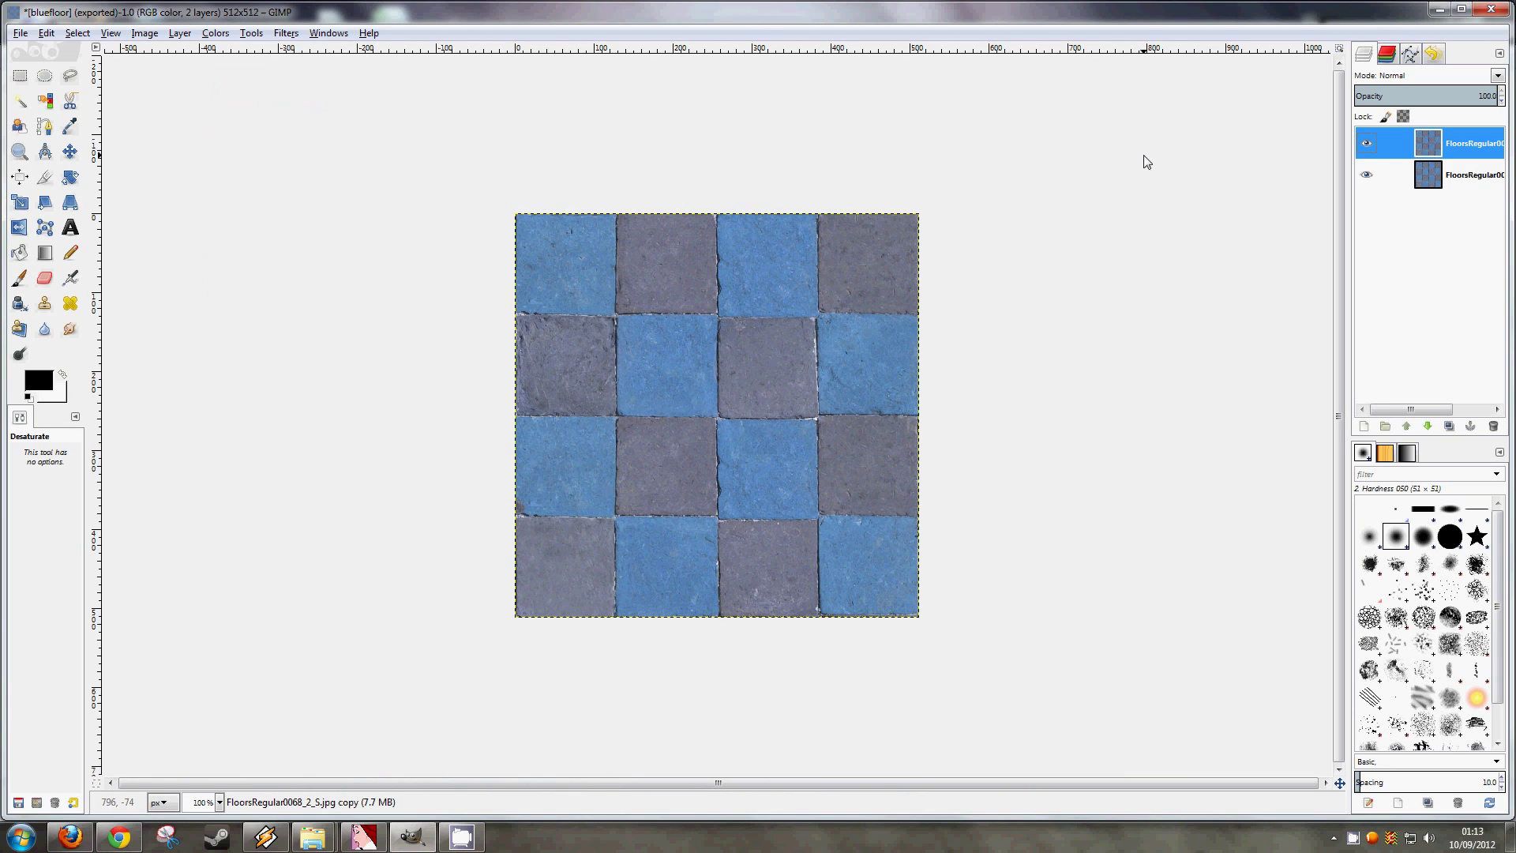
pyautogui.click(216, 33)
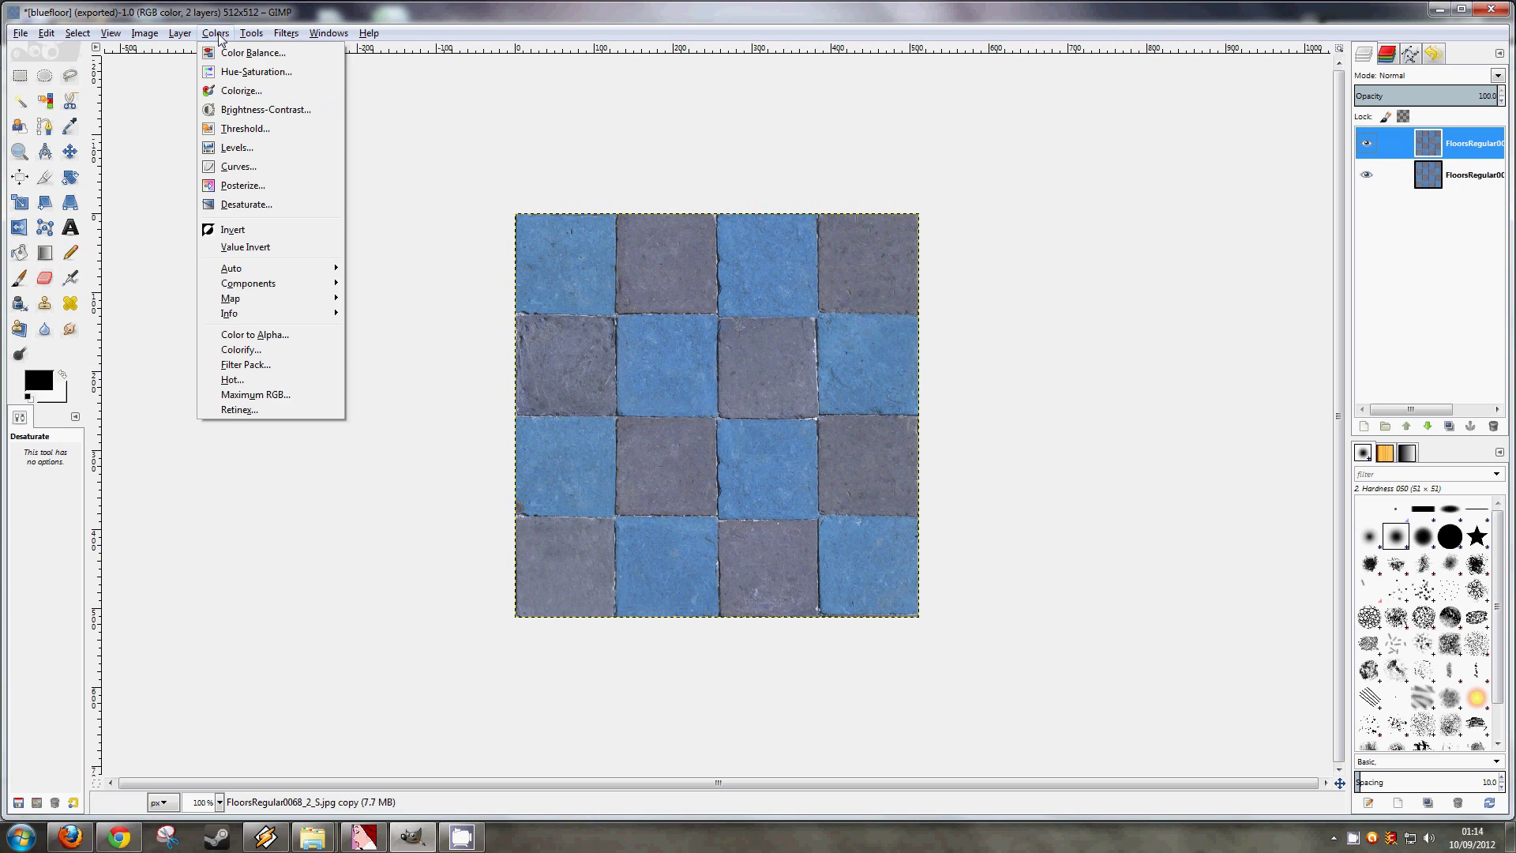
pyautogui.click(241, 129)
pyautogui.moveTo(348, 197); pyautogui.dragTo(324, 262)
pyautogui.moveTo(297, 418)
pyautogui.mouseDown()
pyautogui.moveTo(336, 419)
pyautogui.moveTo(316, 417)
pyautogui.mouseUp()
pyautogui.click(404, 510)
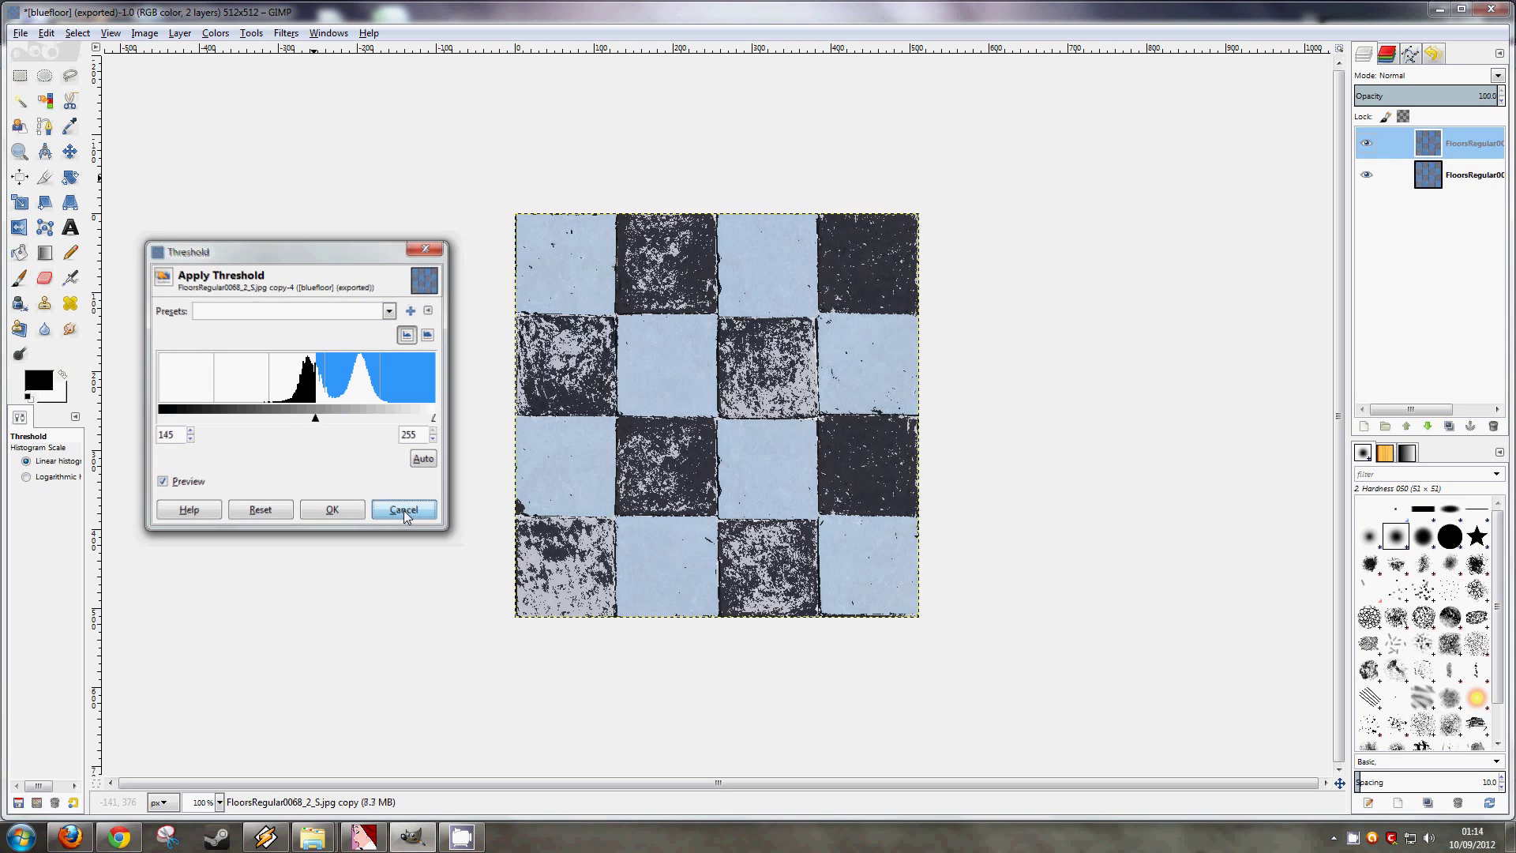
# Desaturate the copy to greyscale and adjust its Levels, lowering the white input.
pyautogui.click(215, 33)
pyautogui.click(277, 203)
pyautogui.click(288, 297)
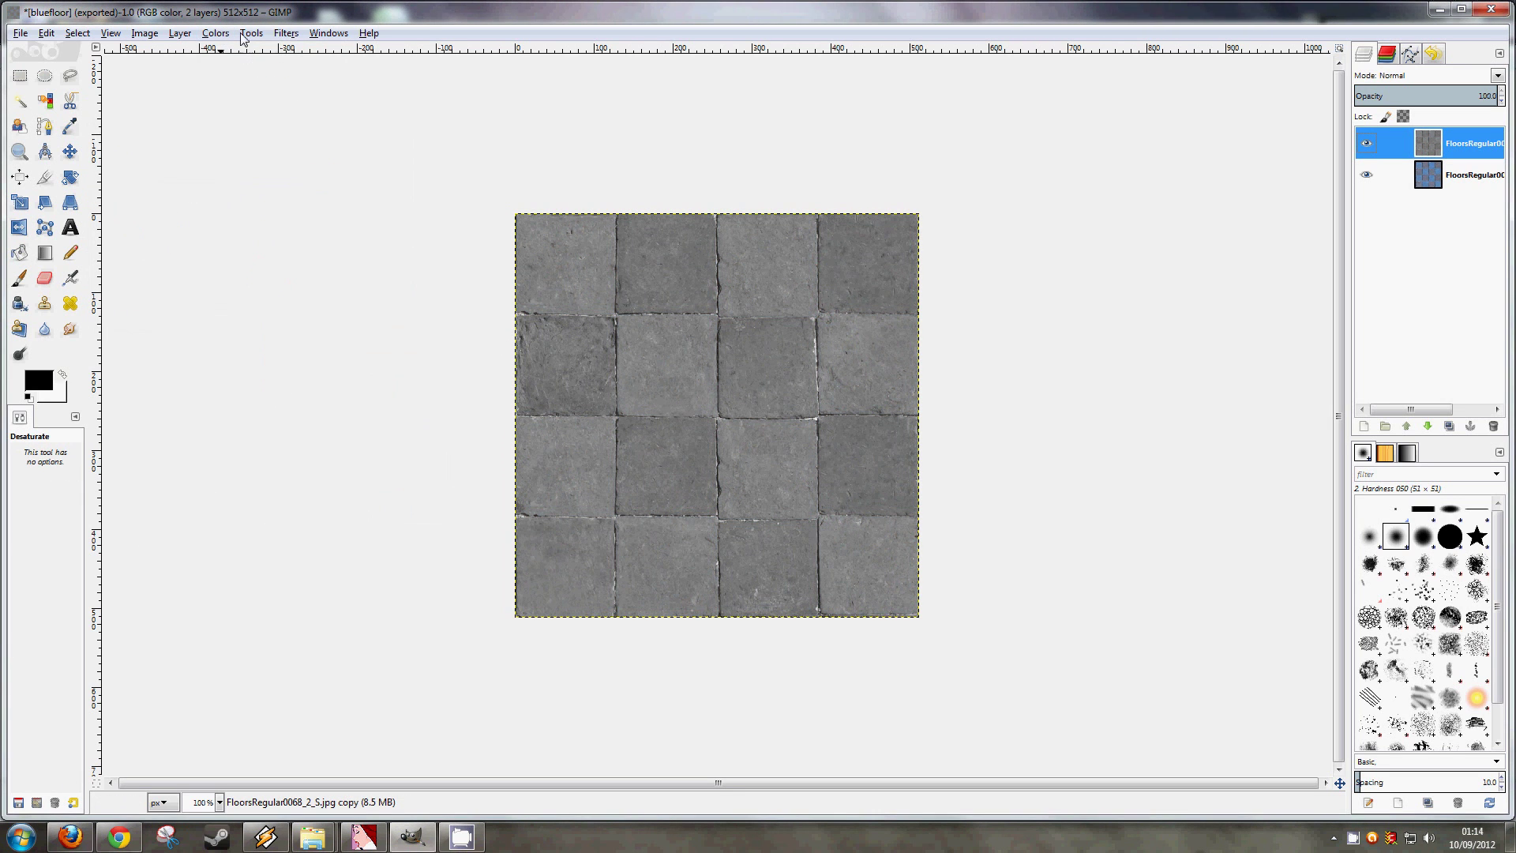
pyautogui.click(215, 32)
pyautogui.click(260, 148)
pyautogui.moveTo(392, 195); pyautogui.dragTo(336, 197)
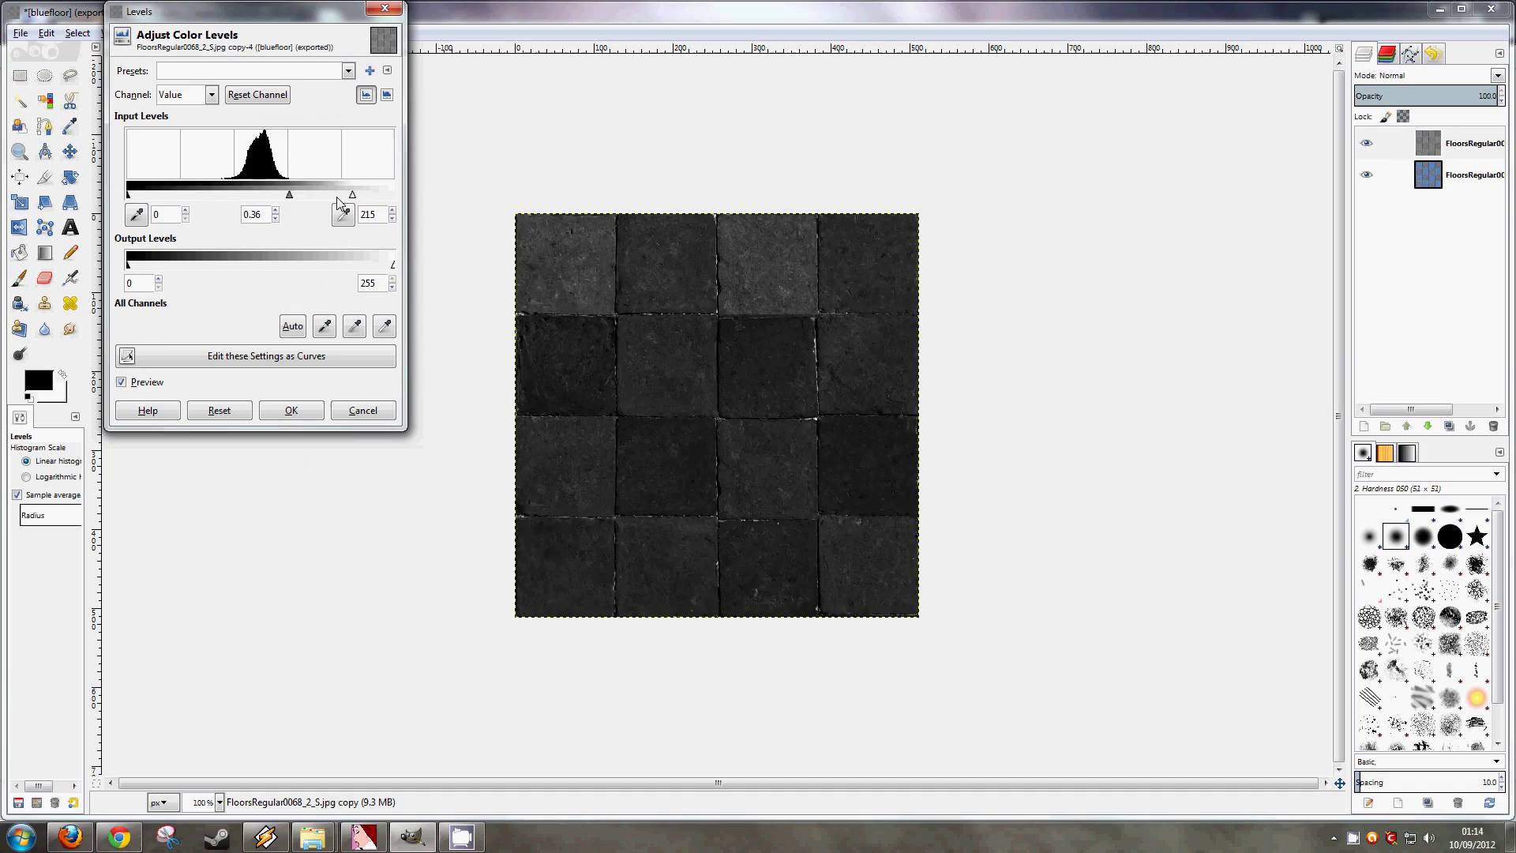
pyautogui.moveTo(227, 195)
pyautogui.mouseDown()
pyautogui.moveTo(204, 197)
pyautogui.moveTo(253, 197)
pyautogui.moveTo(237, 196)
pyautogui.mouseUp()
pyautogui.click(291, 409)
# Darken the grey copy and raise its contrast with Brightness-Contrast.
pyautogui.click(215, 32)
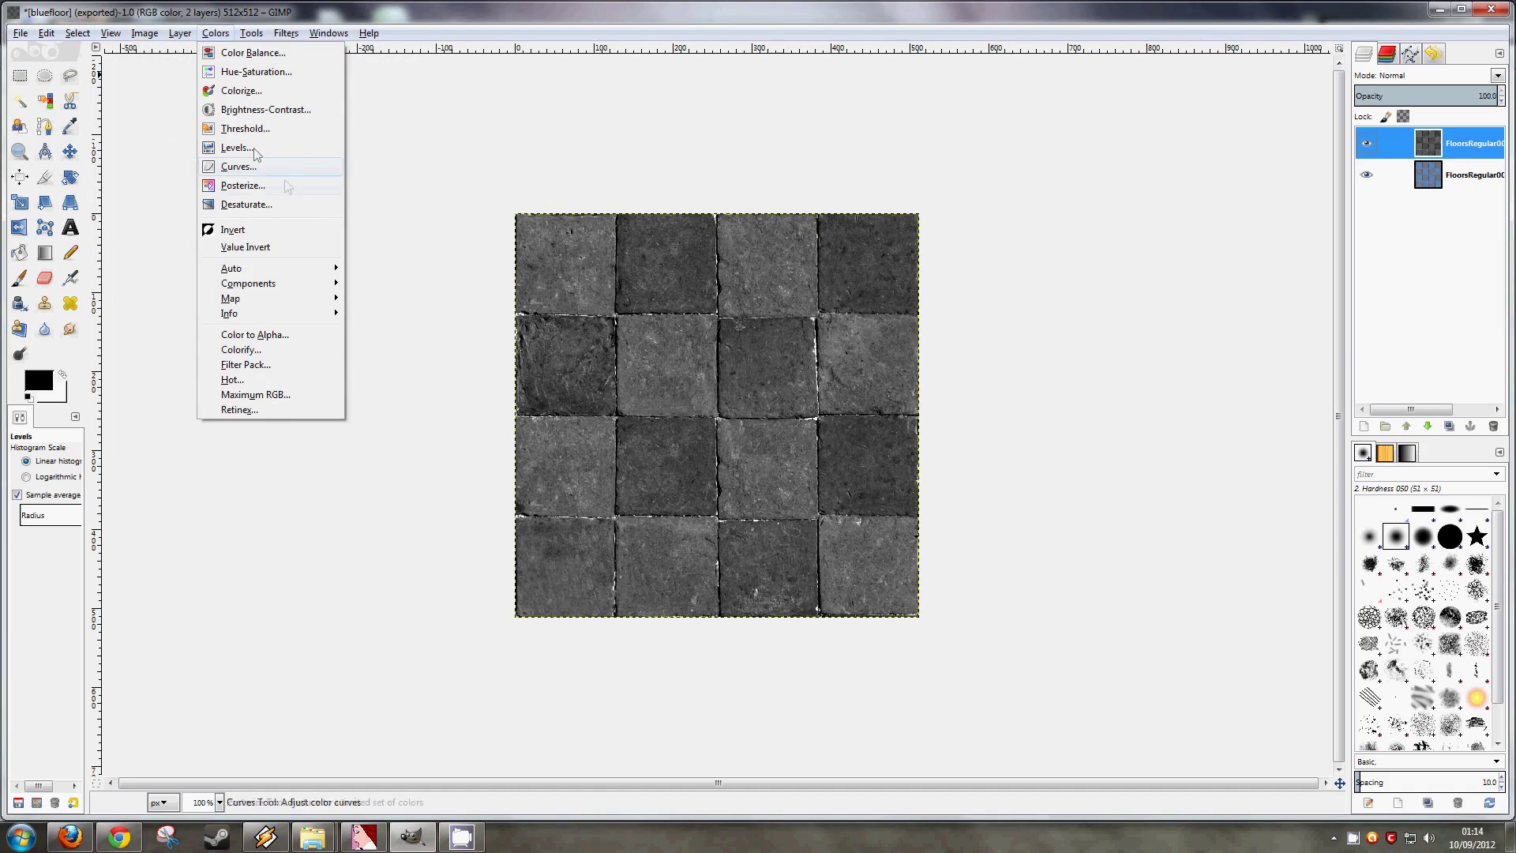
pyautogui.click(261, 98)
pyautogui.moveTo(237, 126); pyautogui.dragTo(272, 126)
# Apply a 28-pixel Gaussian blur to the grey copy, then darken it via Brightness-Contrast.
pyautogui.click(269, 206)
pyautogui.click(286, 33)
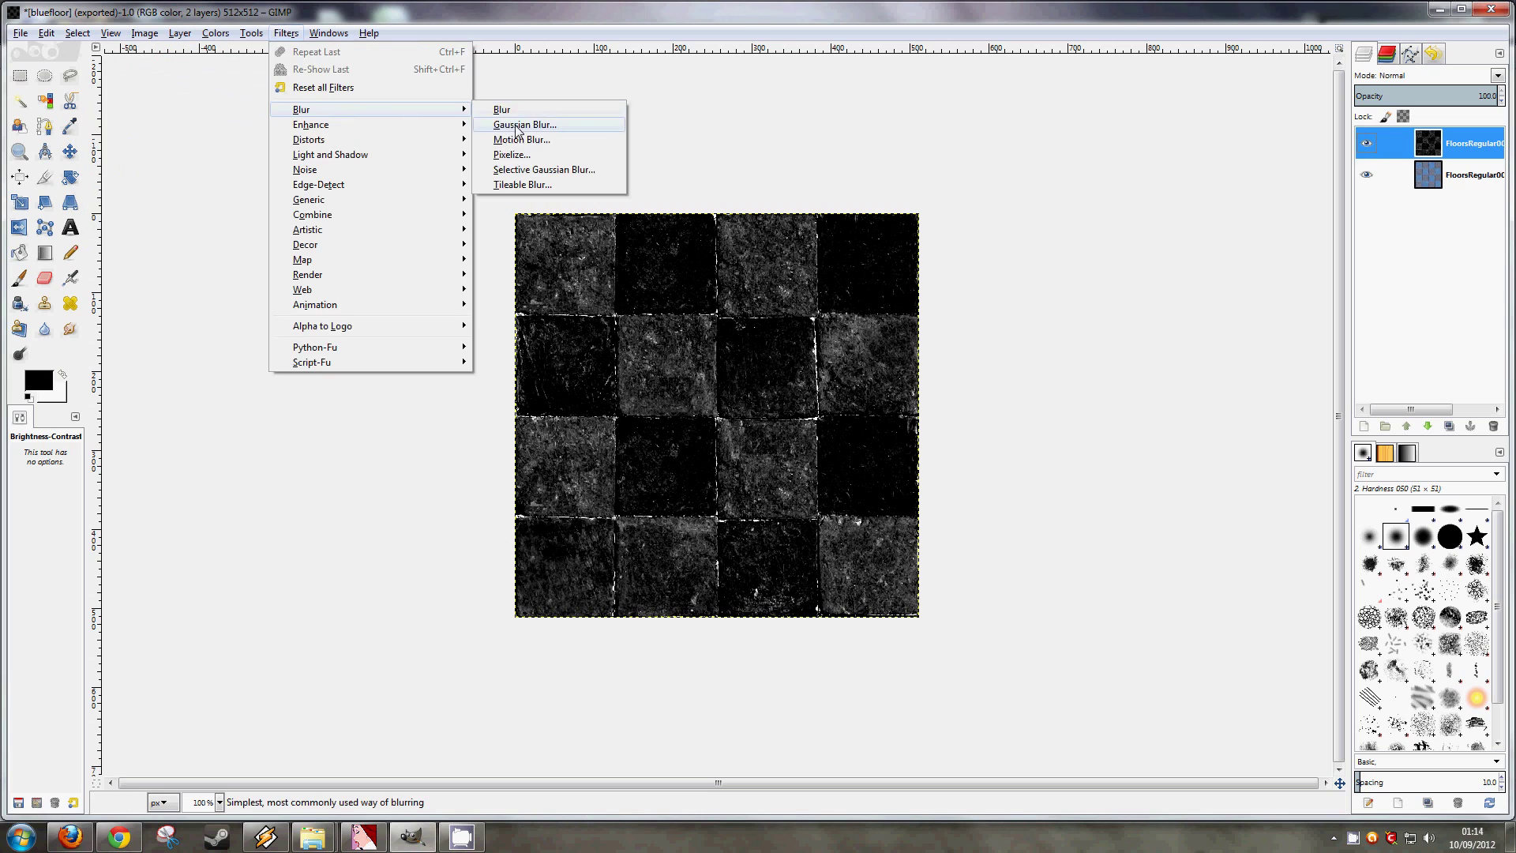
pyautogui.click(519, 245)
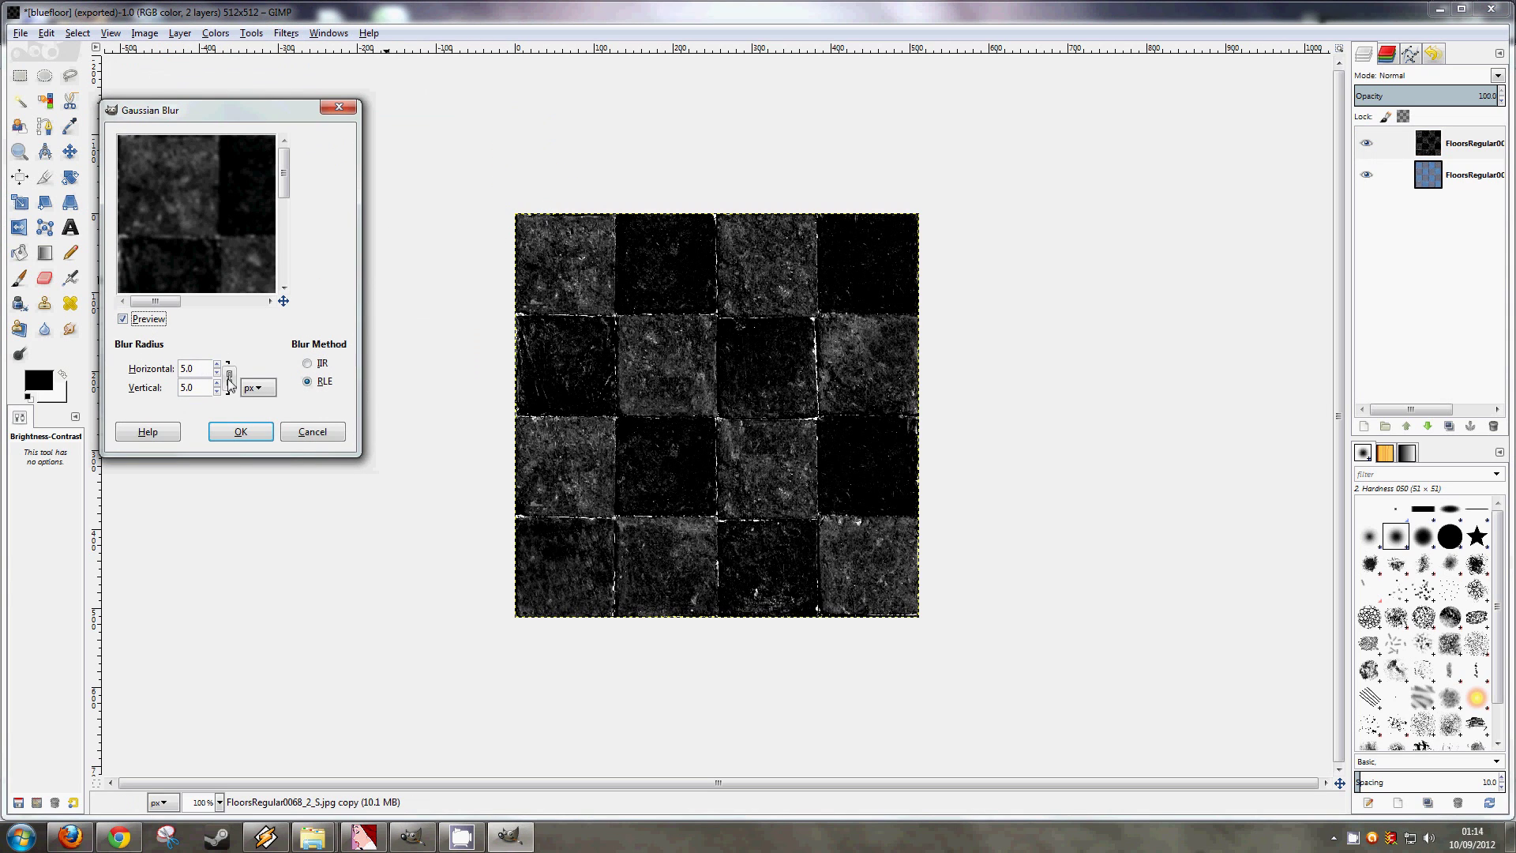
pyautogui.scroll(20, 224, 369)
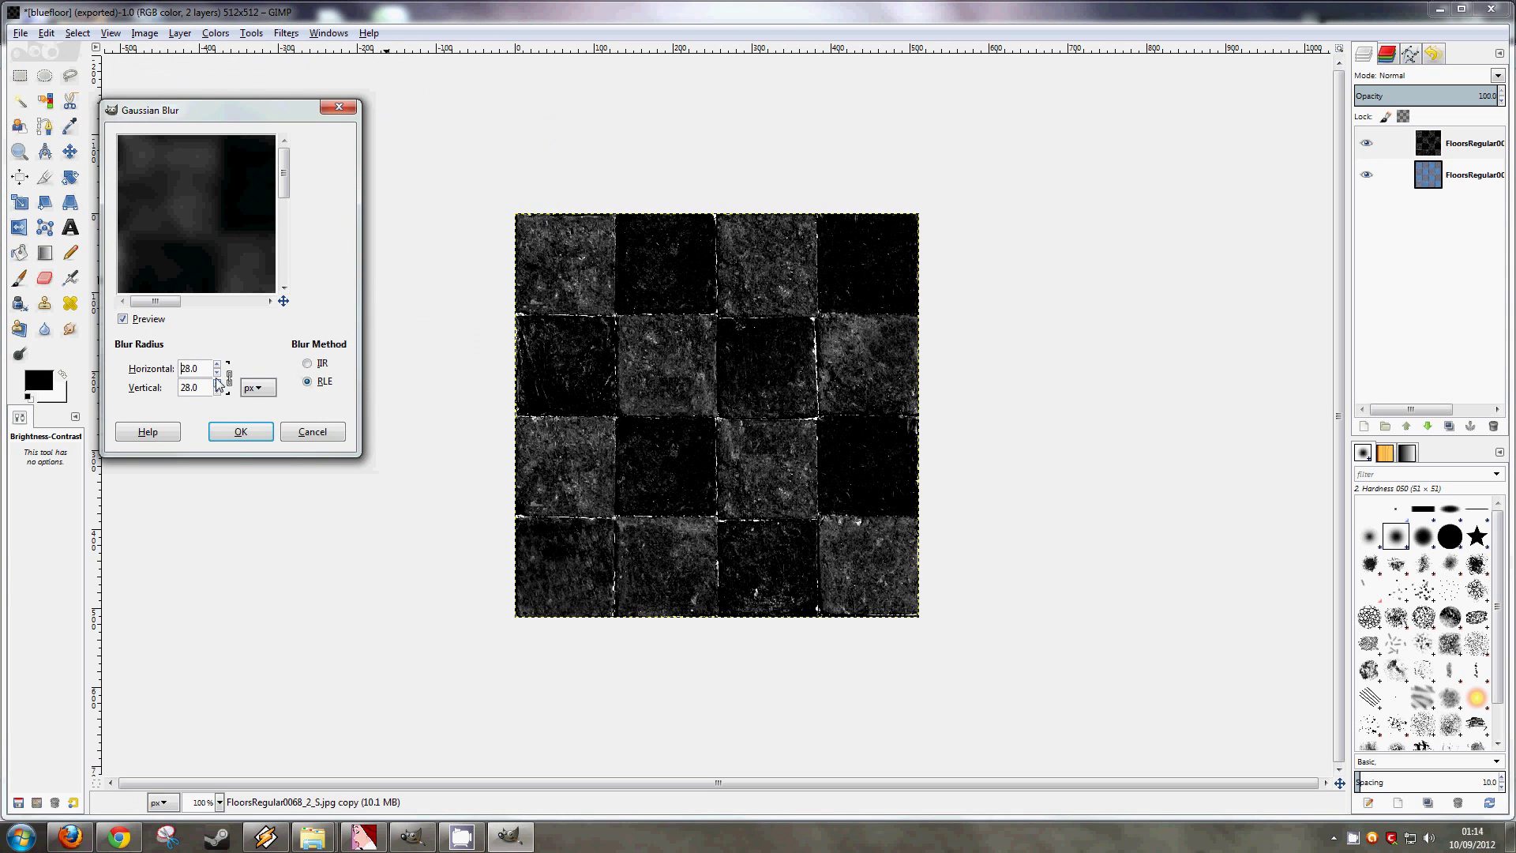
pyautogui.click(238, 431)
pyautogui.click(216, 33)
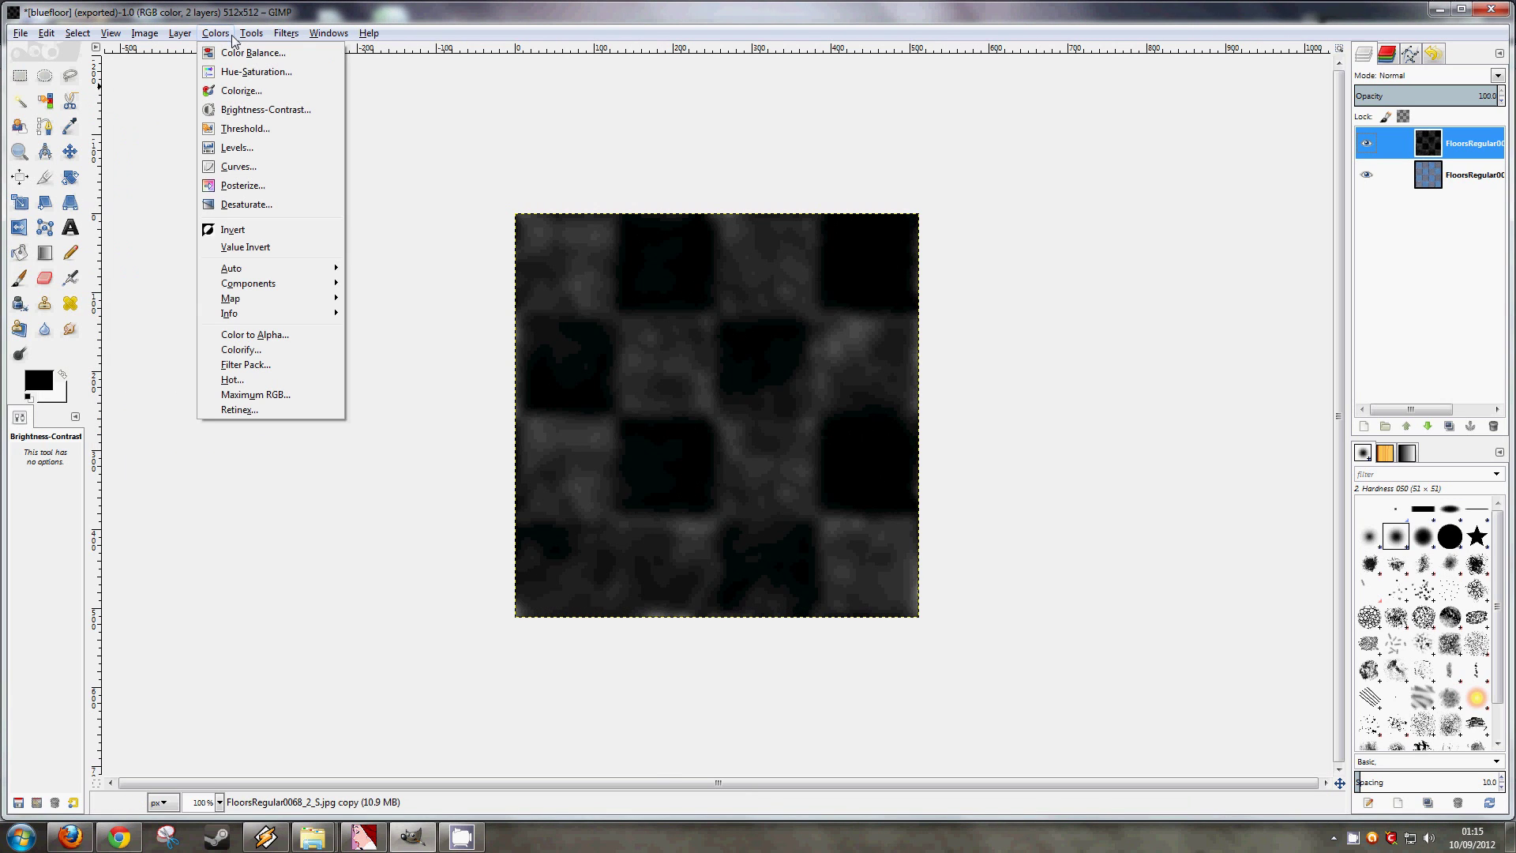
pyautogui.click(253, 109)
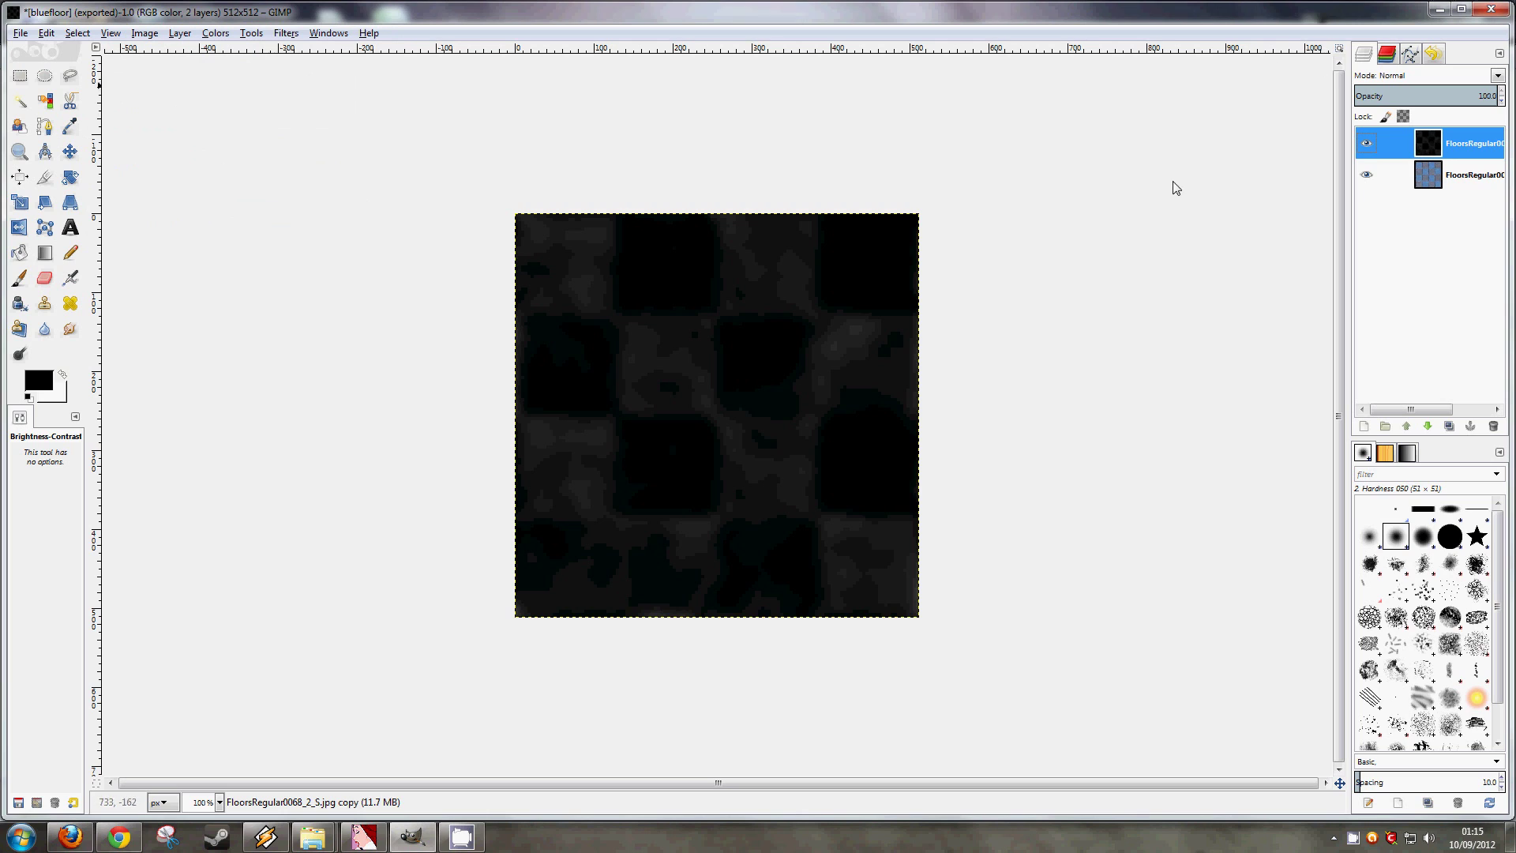
# Hide the dark blurred layer, select the blue floor layer, and open Filters > Map > Normalmap.
pyautogui.click(1366, 144)
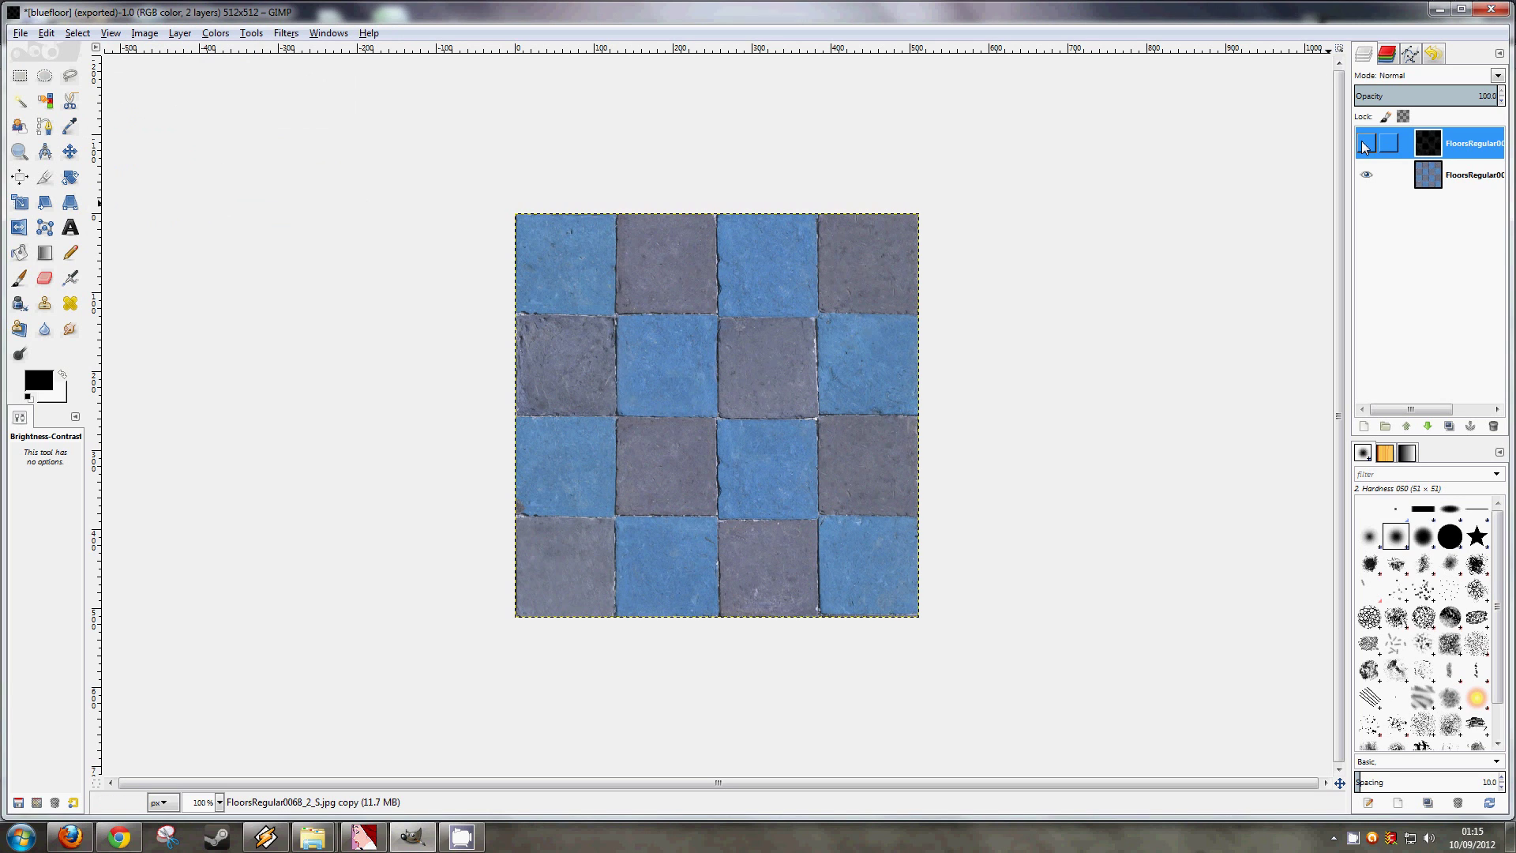
pyautogui.click(1421, 180)
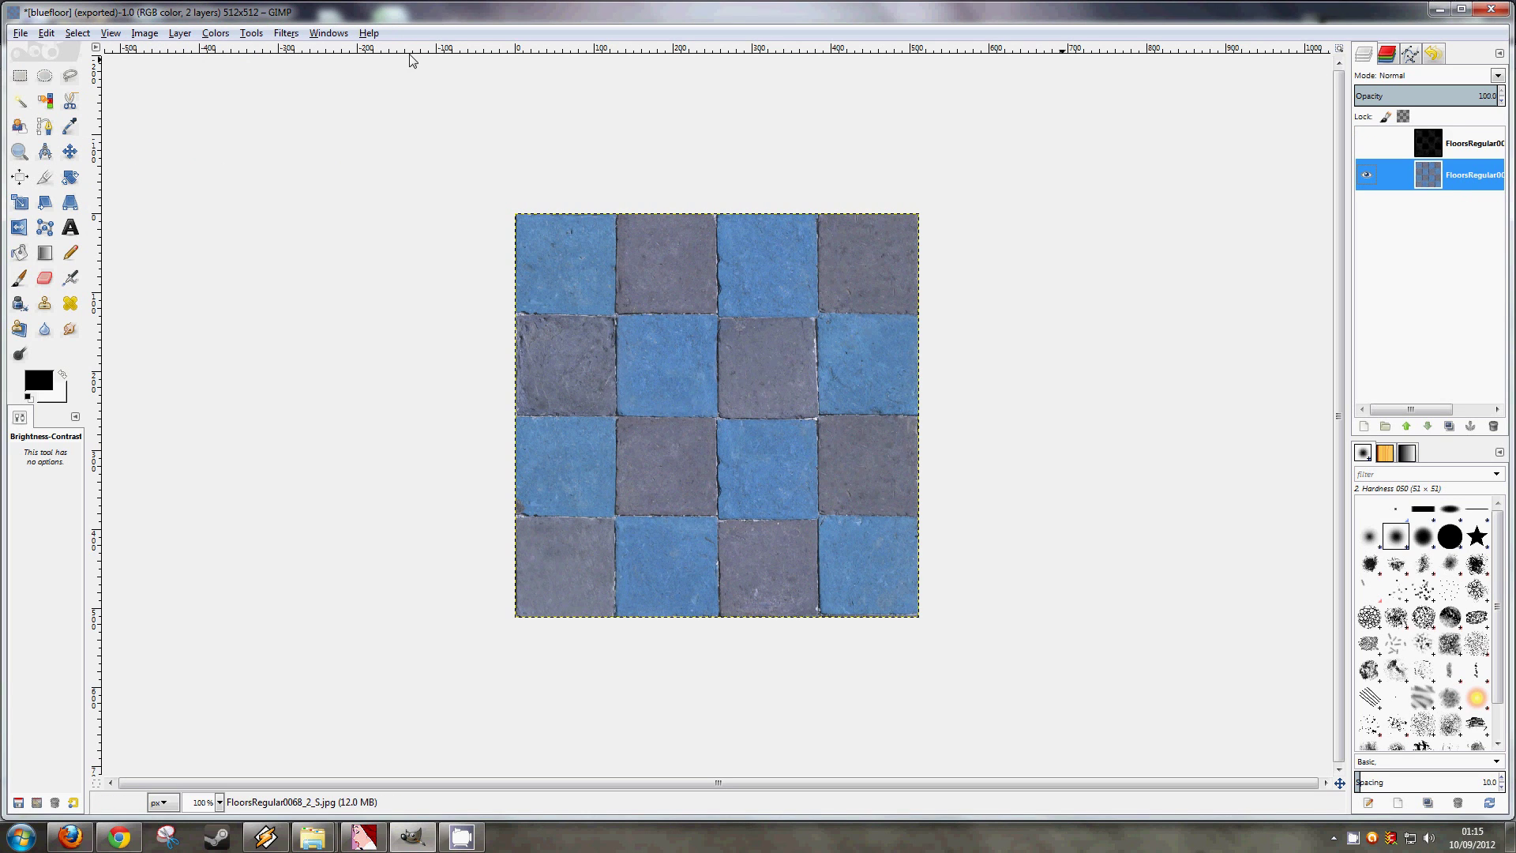
pyautogui.click(287, 34)
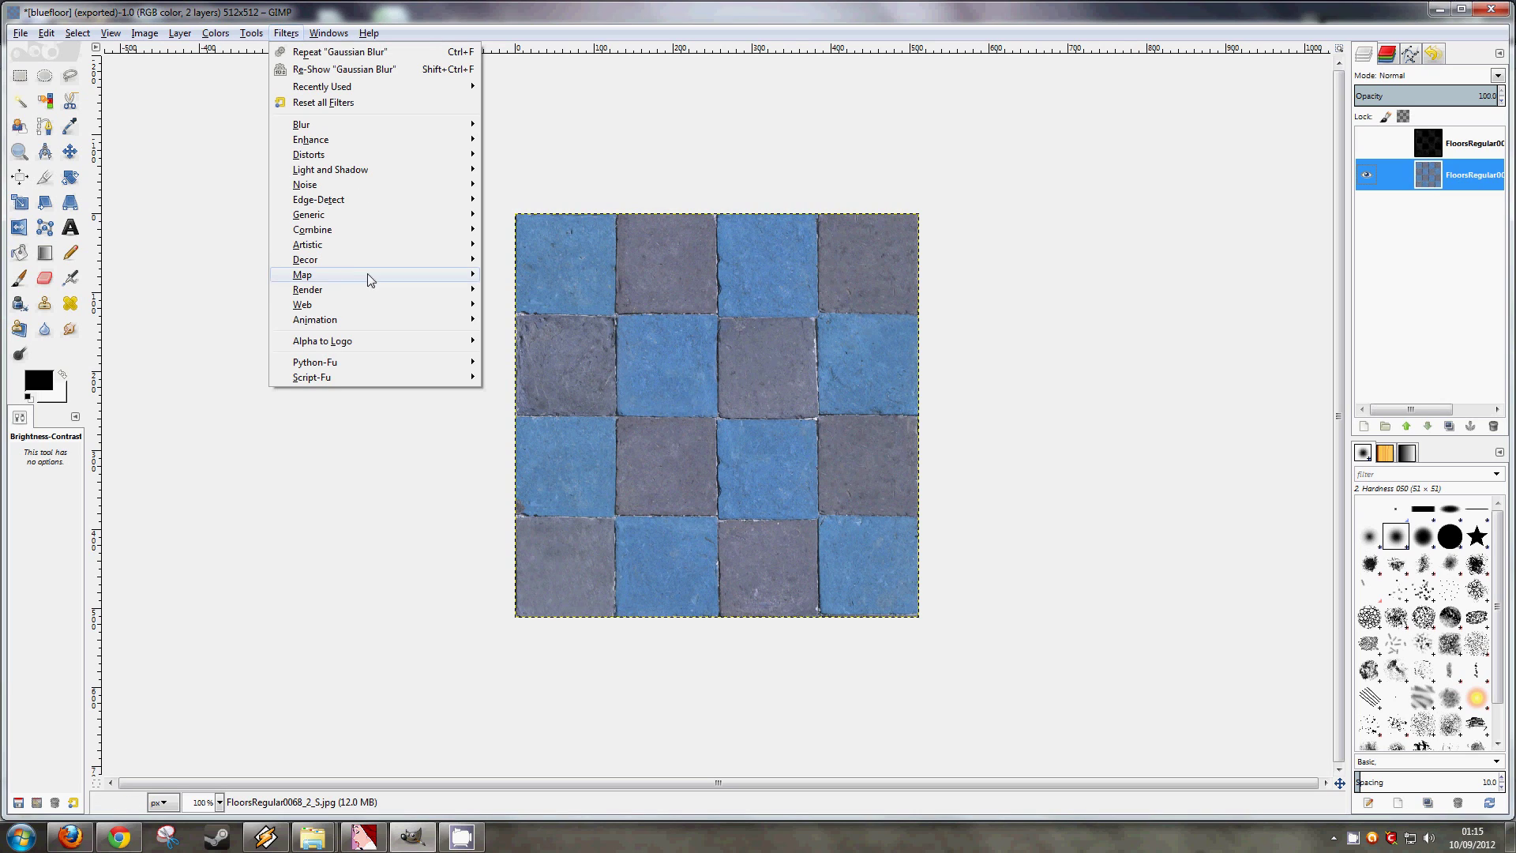
pyautogui.moveTo(372, 277)
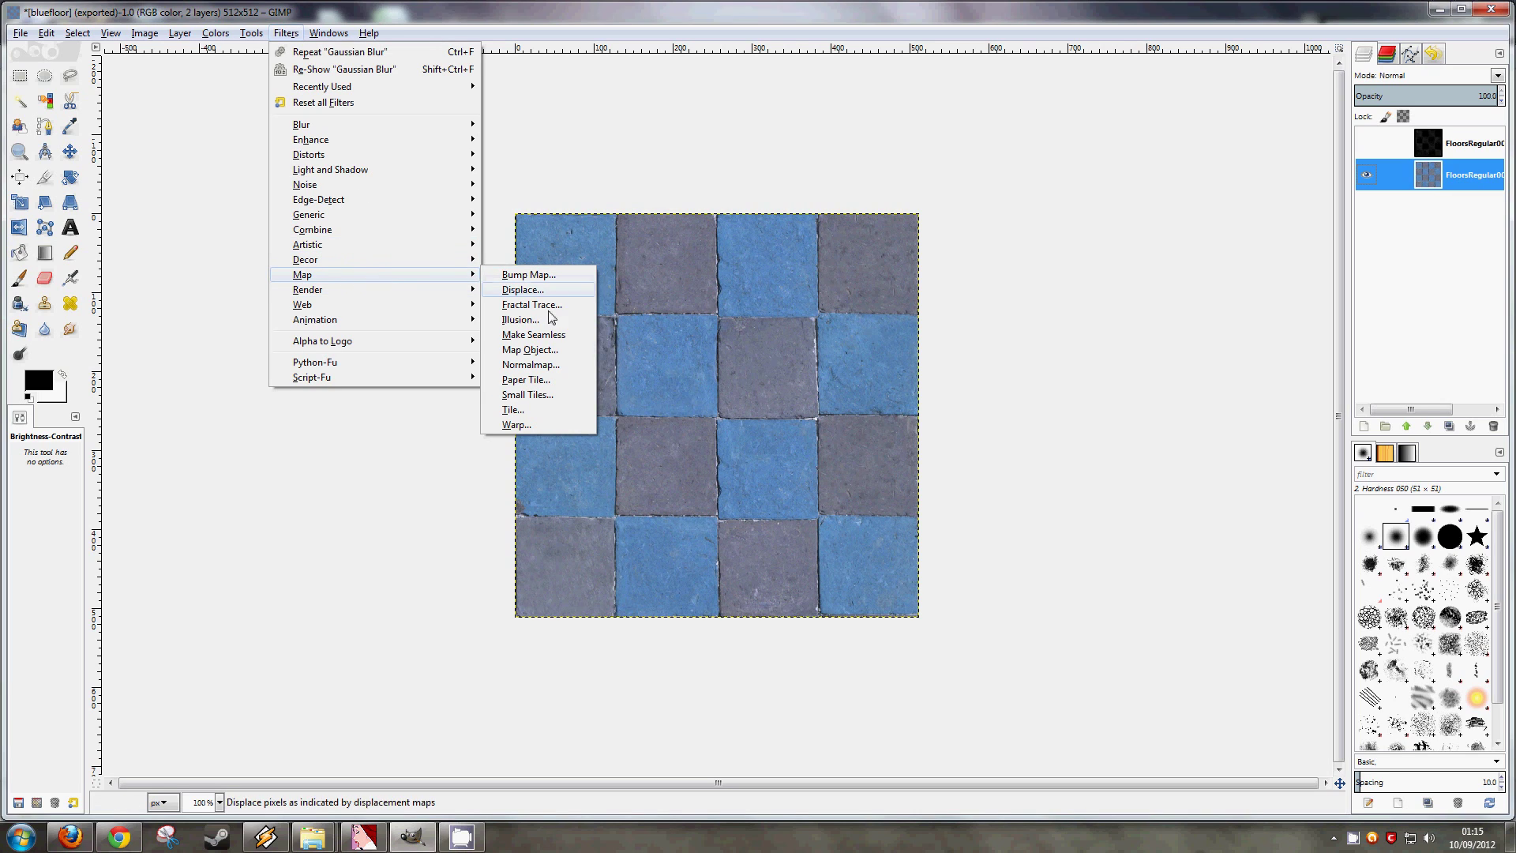
pyautogui.click(542, 365)
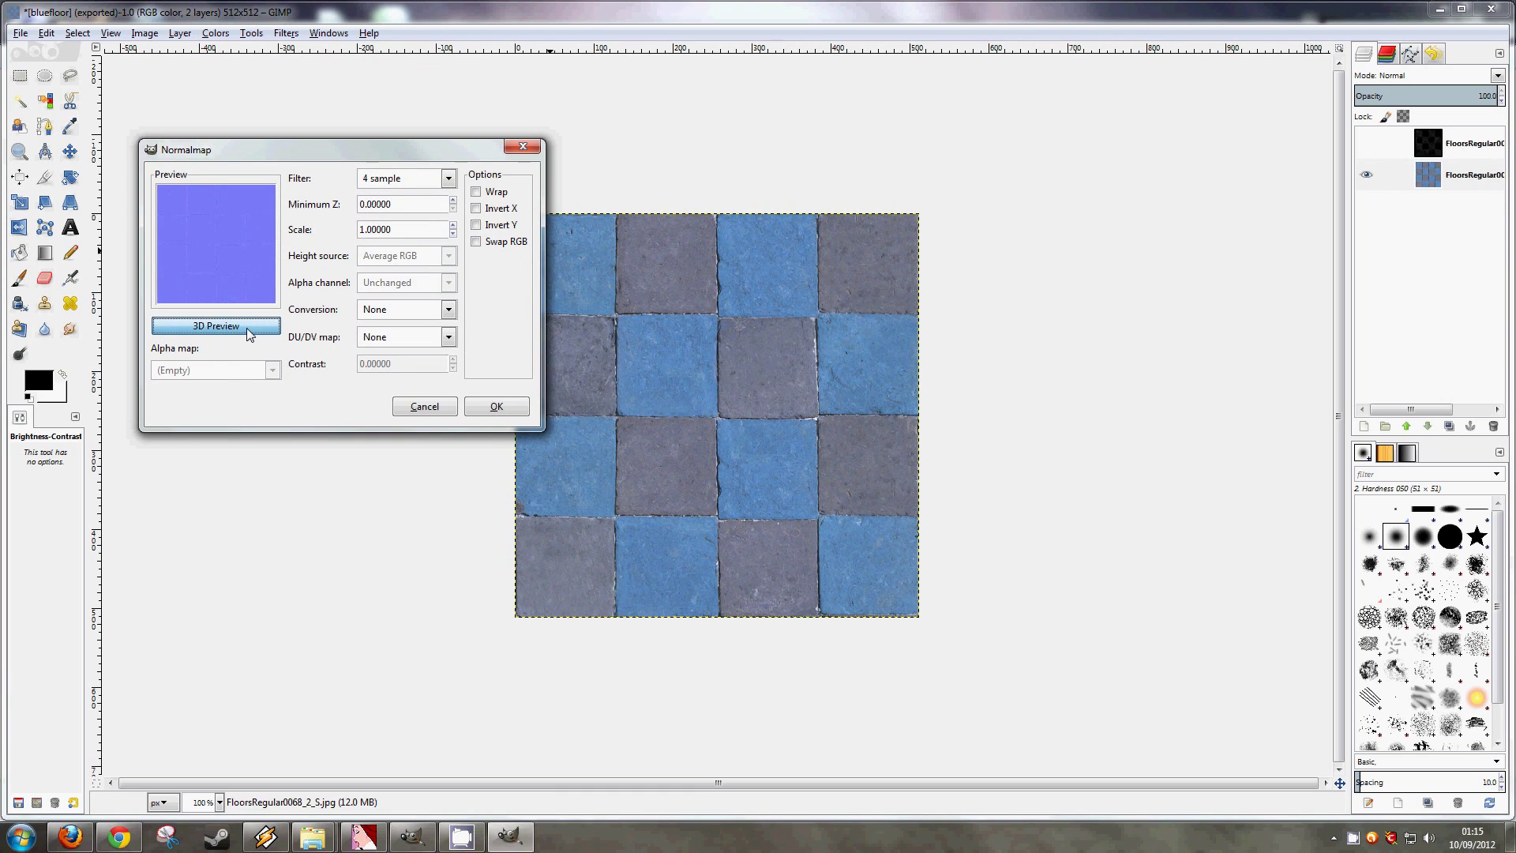
# Show the normal map's 3D preview on a cube beside the settings.
pyautogui.click(246, 328)
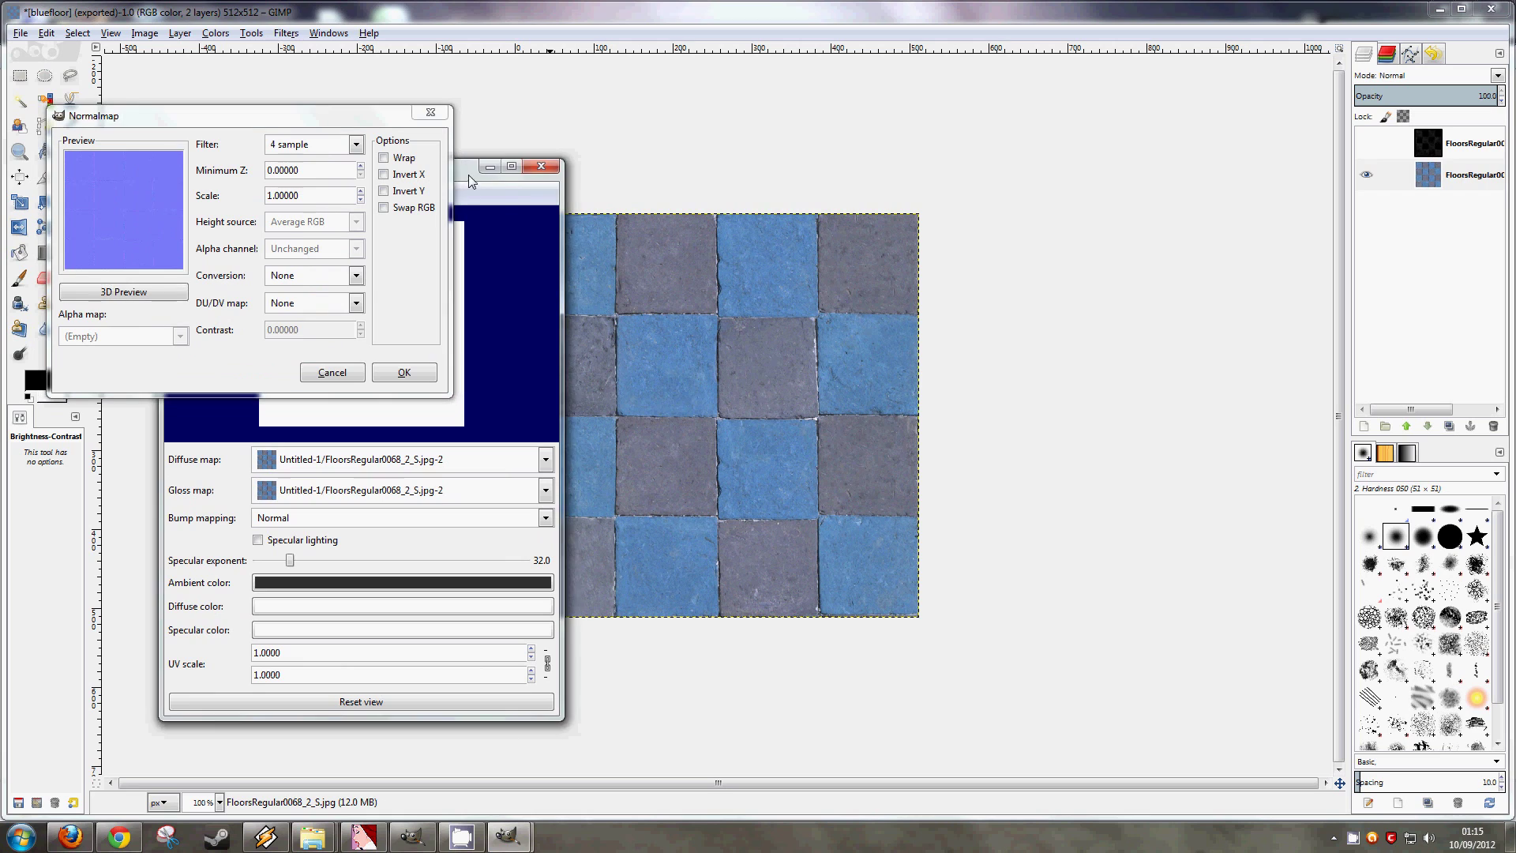
pyautogui.moveTo(458, 169); pyautogui.dragTo(887, 111)
pyautogui.moveTo(399, 125); pyautogui.dragTo(482, 130)
pyautogui.click(790, 133)
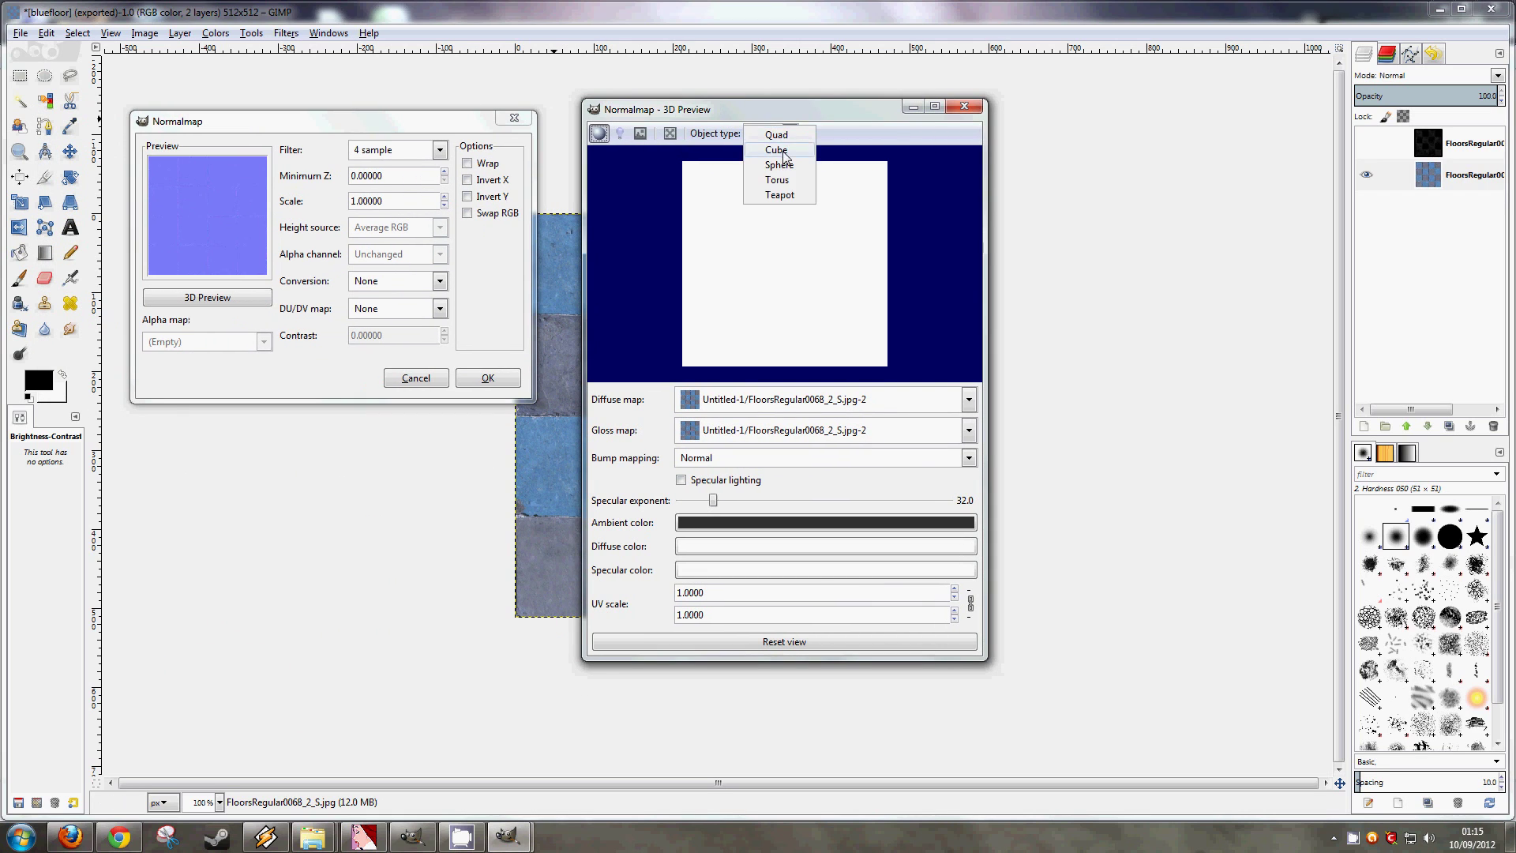
pyautogui.click(786, 150)
pyautogui.click(790, 132)
pyautogui.click(770, 132)
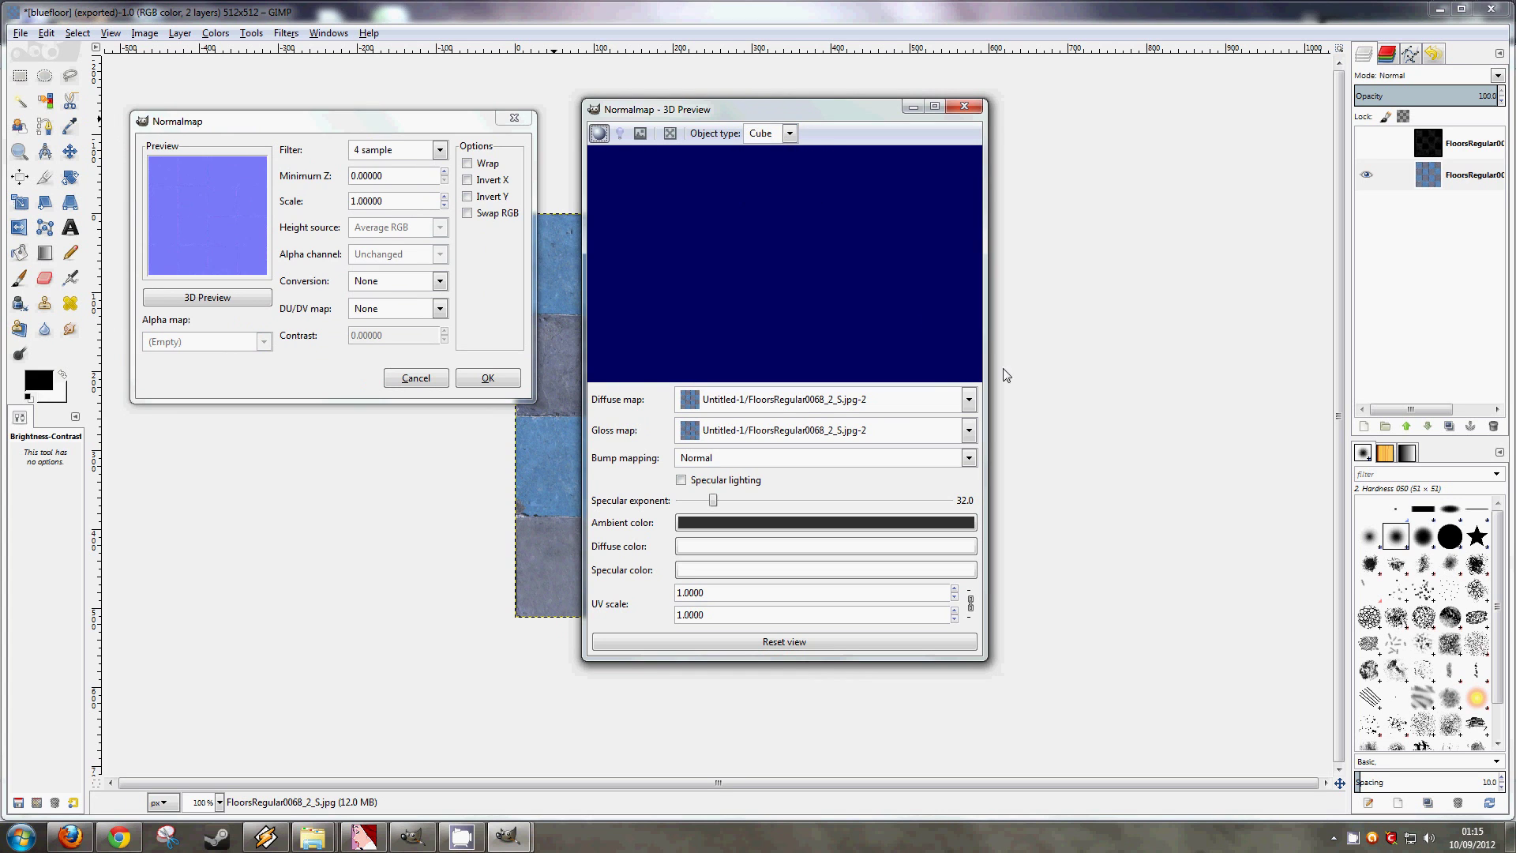
pyautogui.moveTo(660, 190); pyautogui.dragTo(705, 210)
pyautogui.click(435, 256)
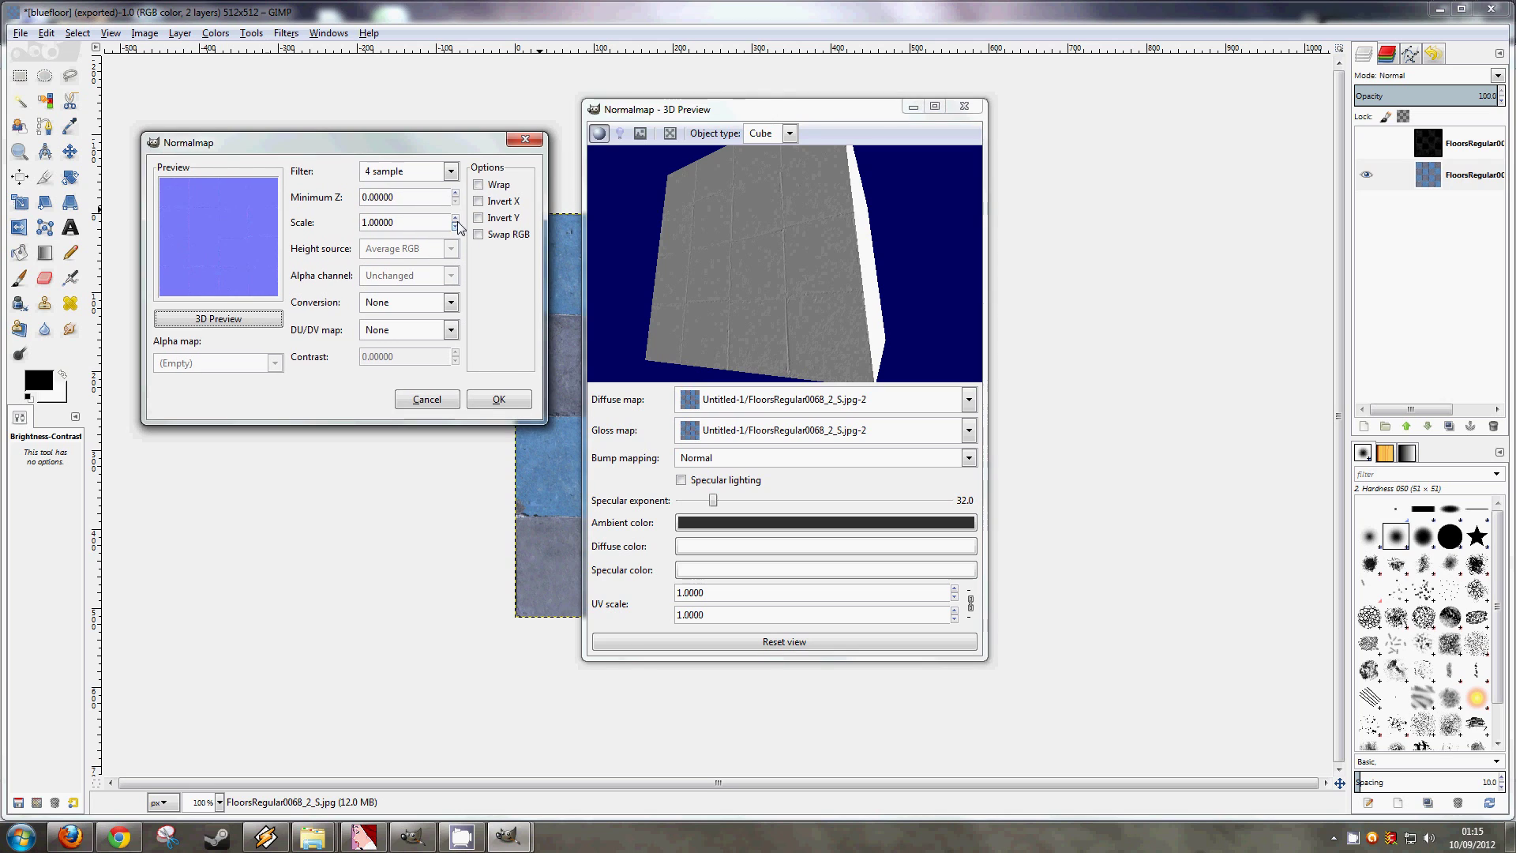
# Set the normal map scale to 3 with Max RGB conversion and apply it.
pyautogui.click(456, 218)
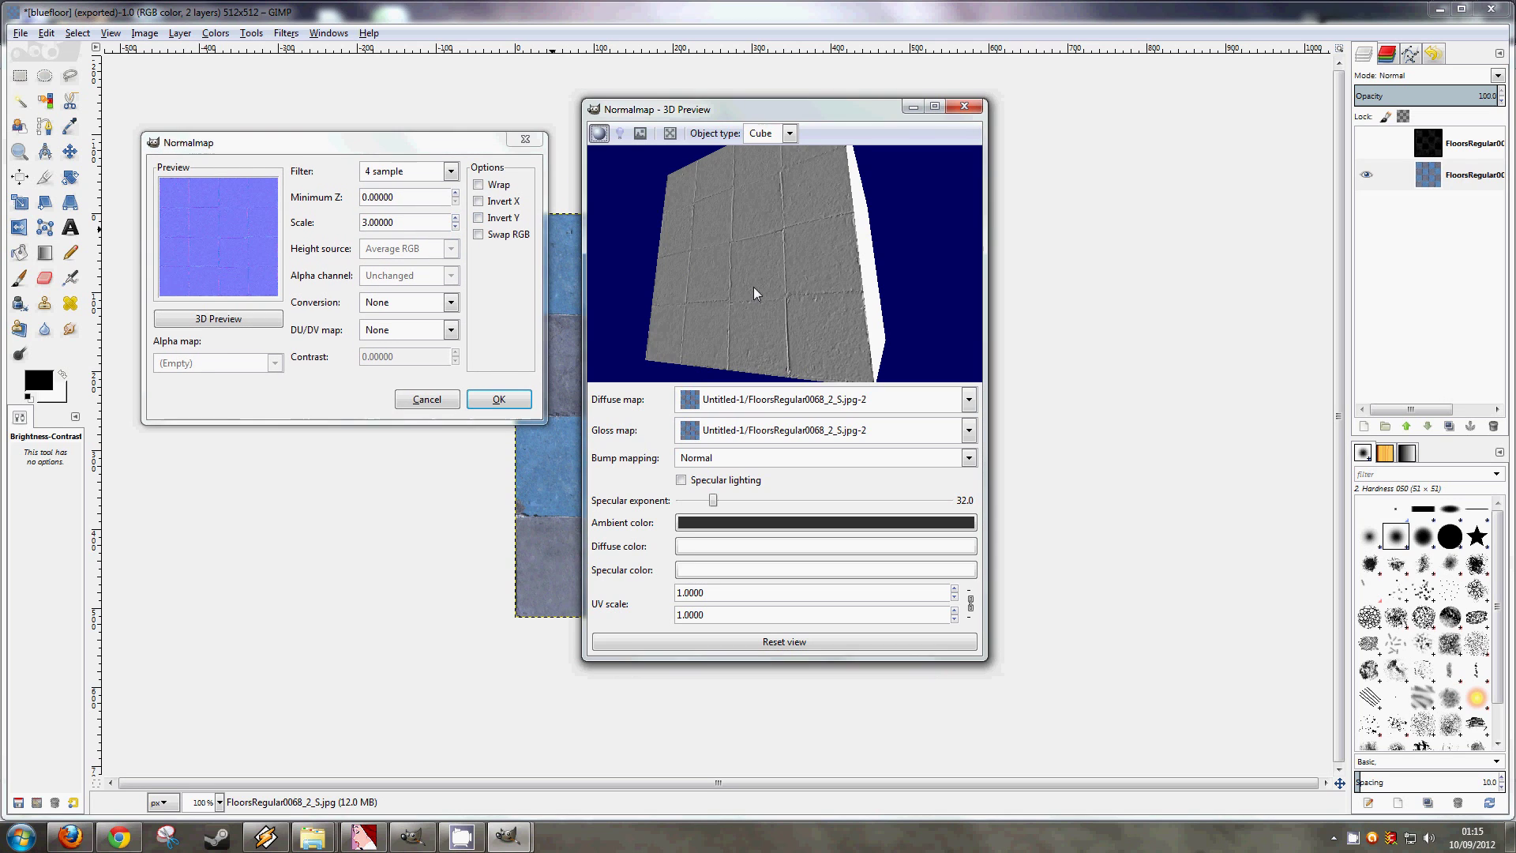
pyautogui.click(456, 218)
pyautogui.click(456, 218)
pyautogui.click(456, 226)
pyautogui.moveTo(709, 247); pyautogui.dragTo(708, 249)
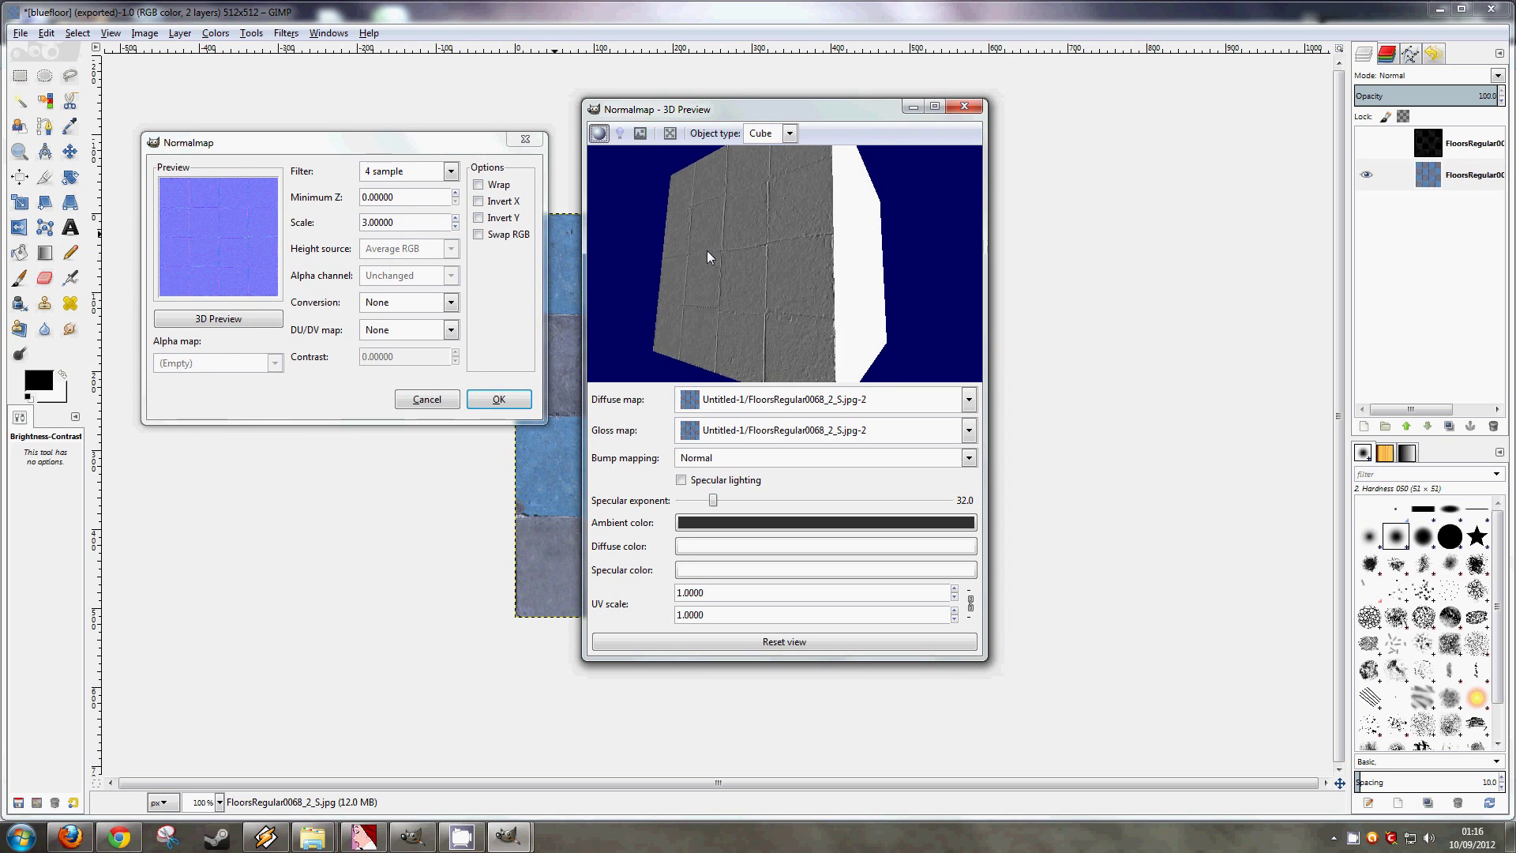
pyautogui.click(427, 285)
pyautogui.click(426, 301)
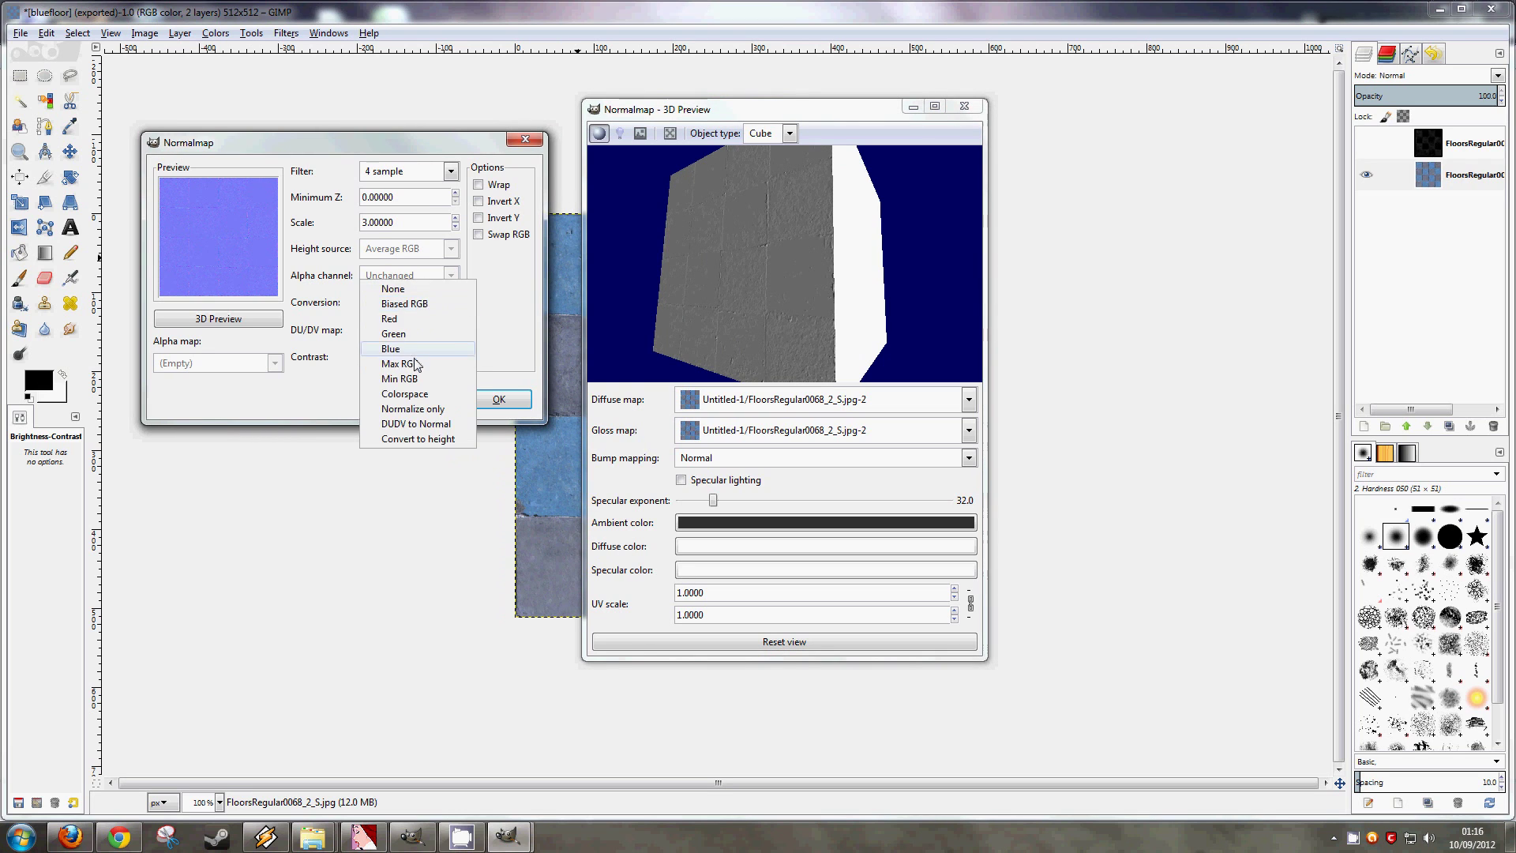
pyautogui.click(395, 366)
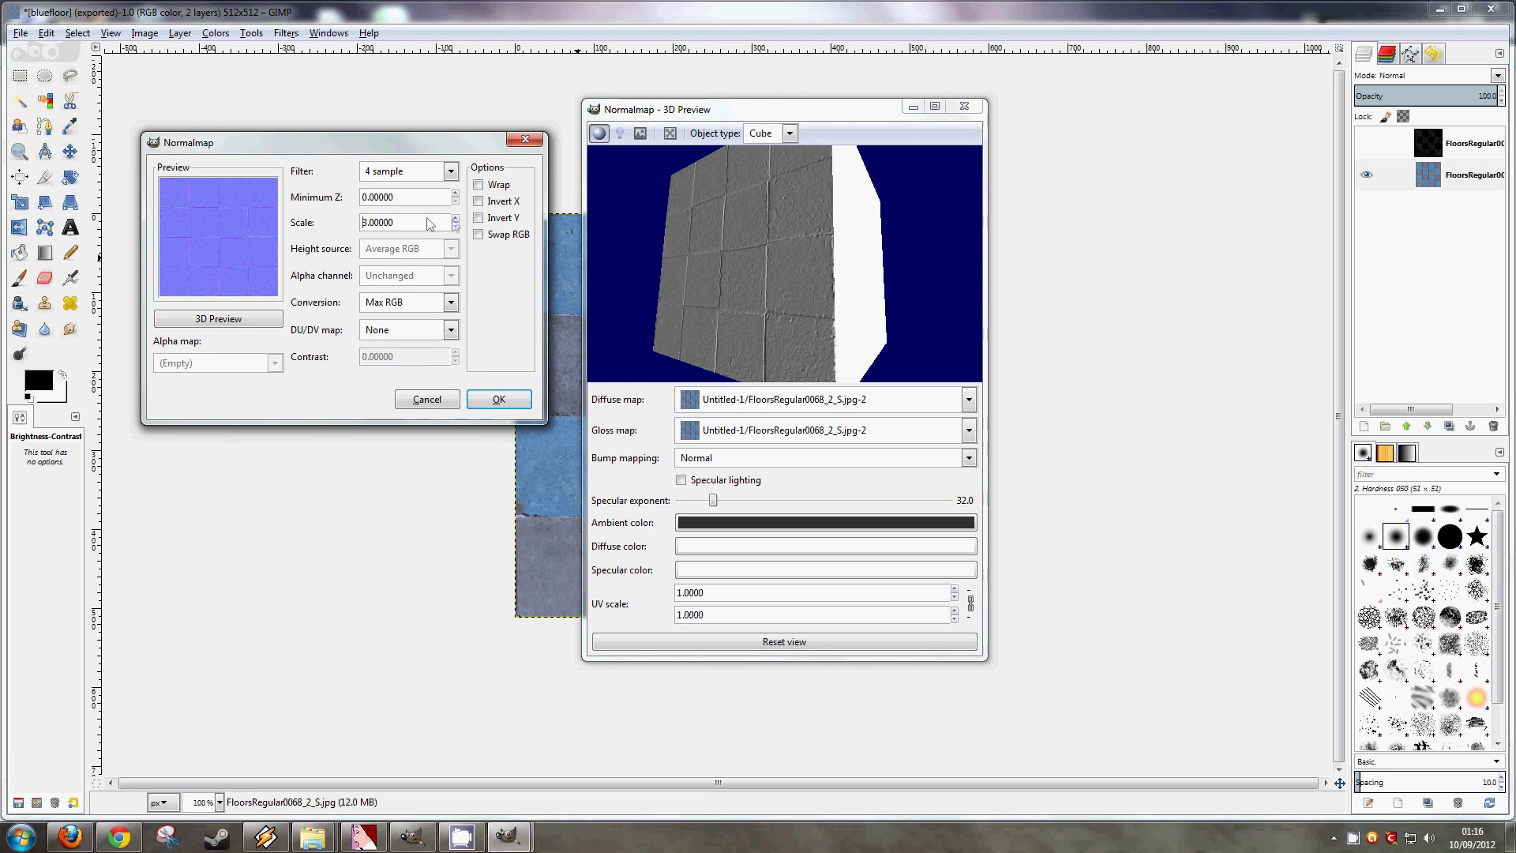
pyautogui.click(485, 400)
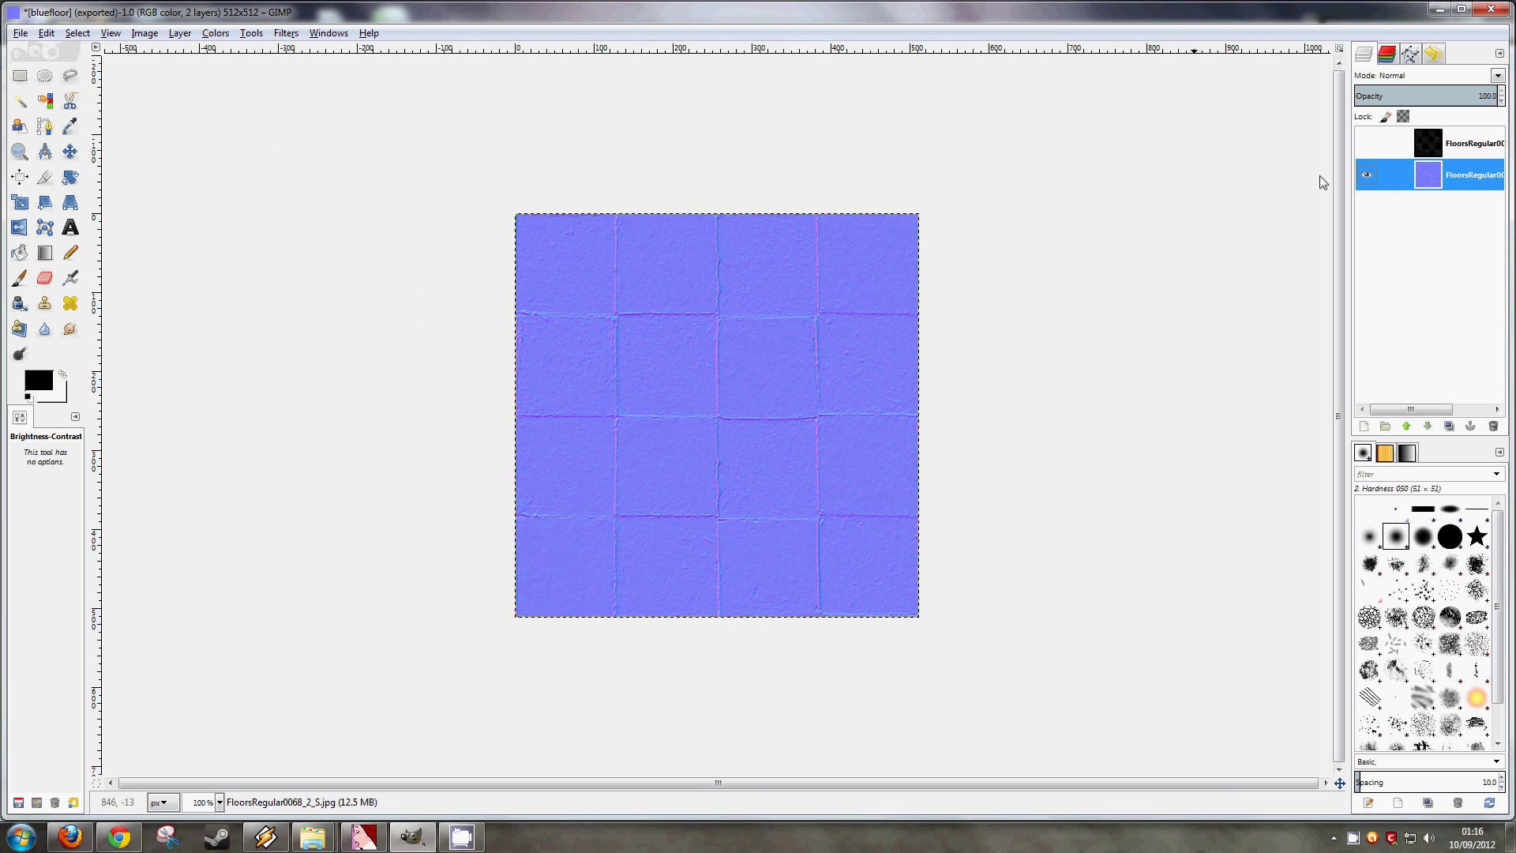
# Add a layer mask initialized from the alpha channel to the normal-map layer.
pyautogui.rightClick(1431, 181)
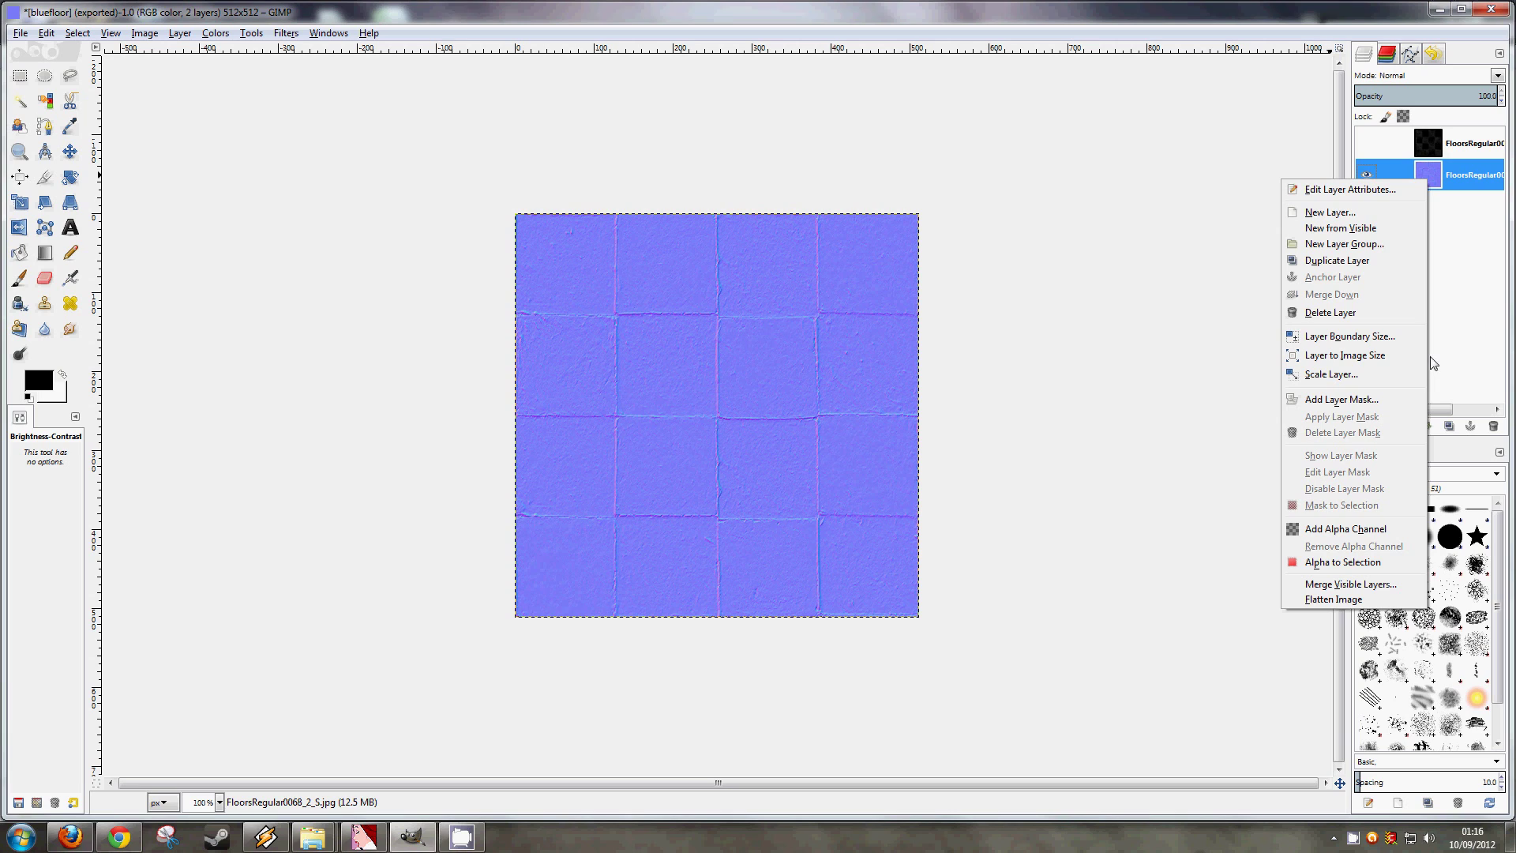
pyautogui.click(1374, 399)
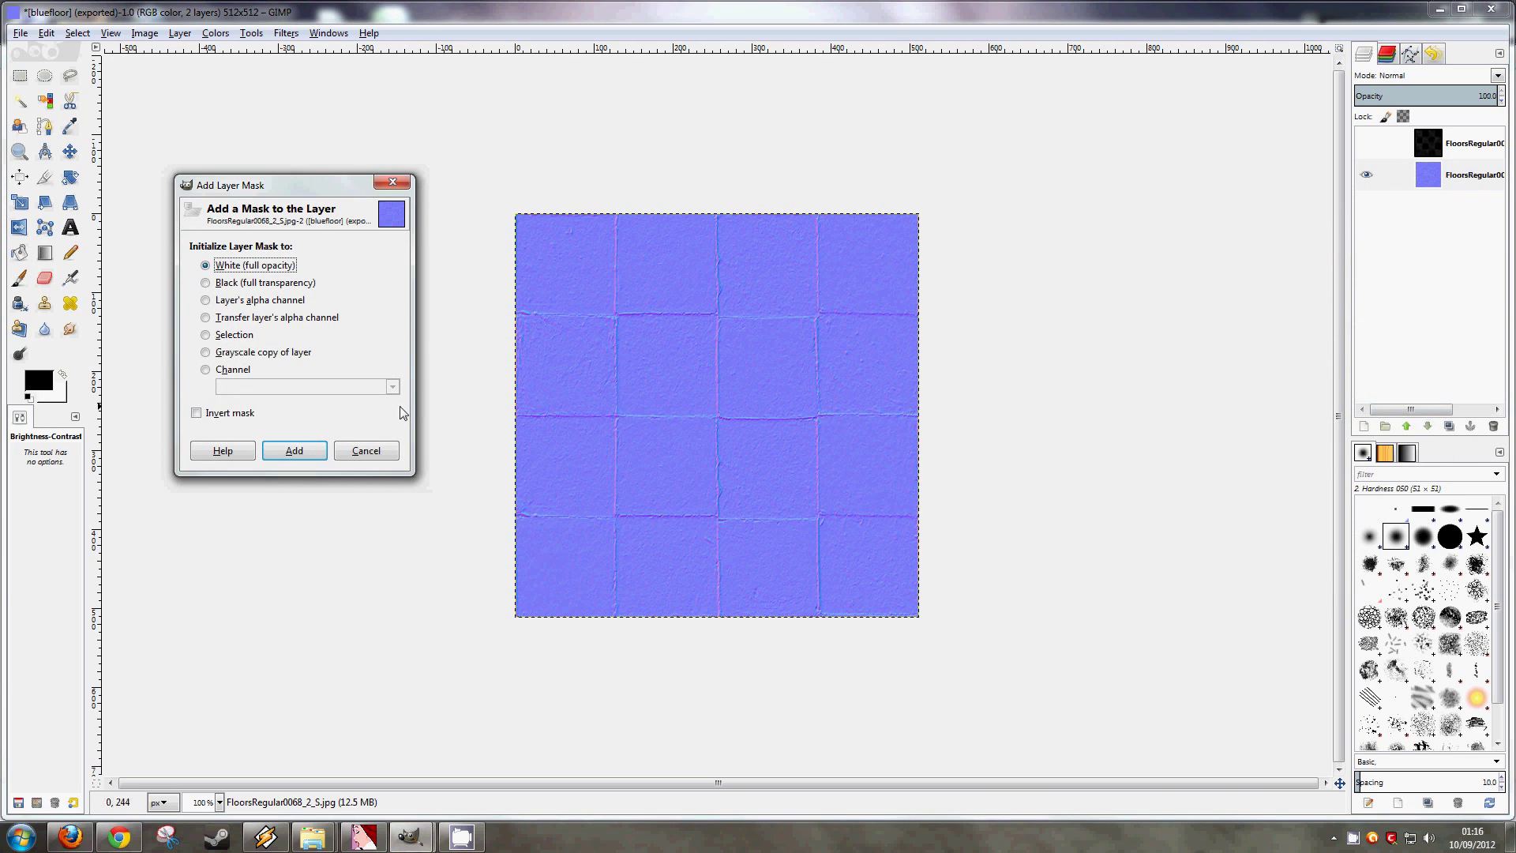
pyautogui.click(242, 307)
pyautogui.click(304, 452)
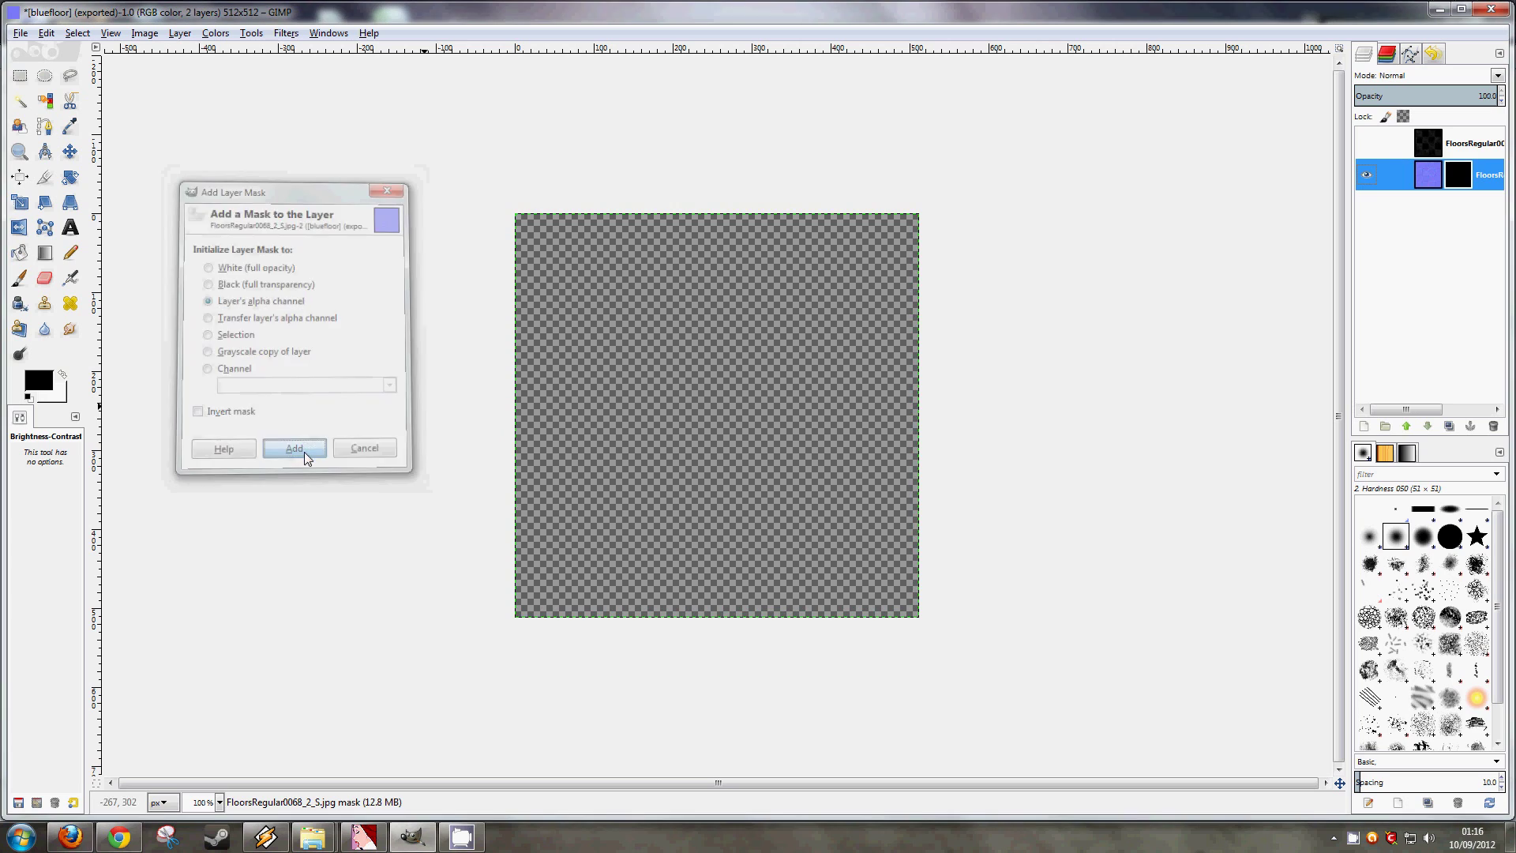
# Show and copy the dark blurred top layer, then paste it into the mask.
pyautogui.click(1366, 144)
pyautogui.click(1428, 143)
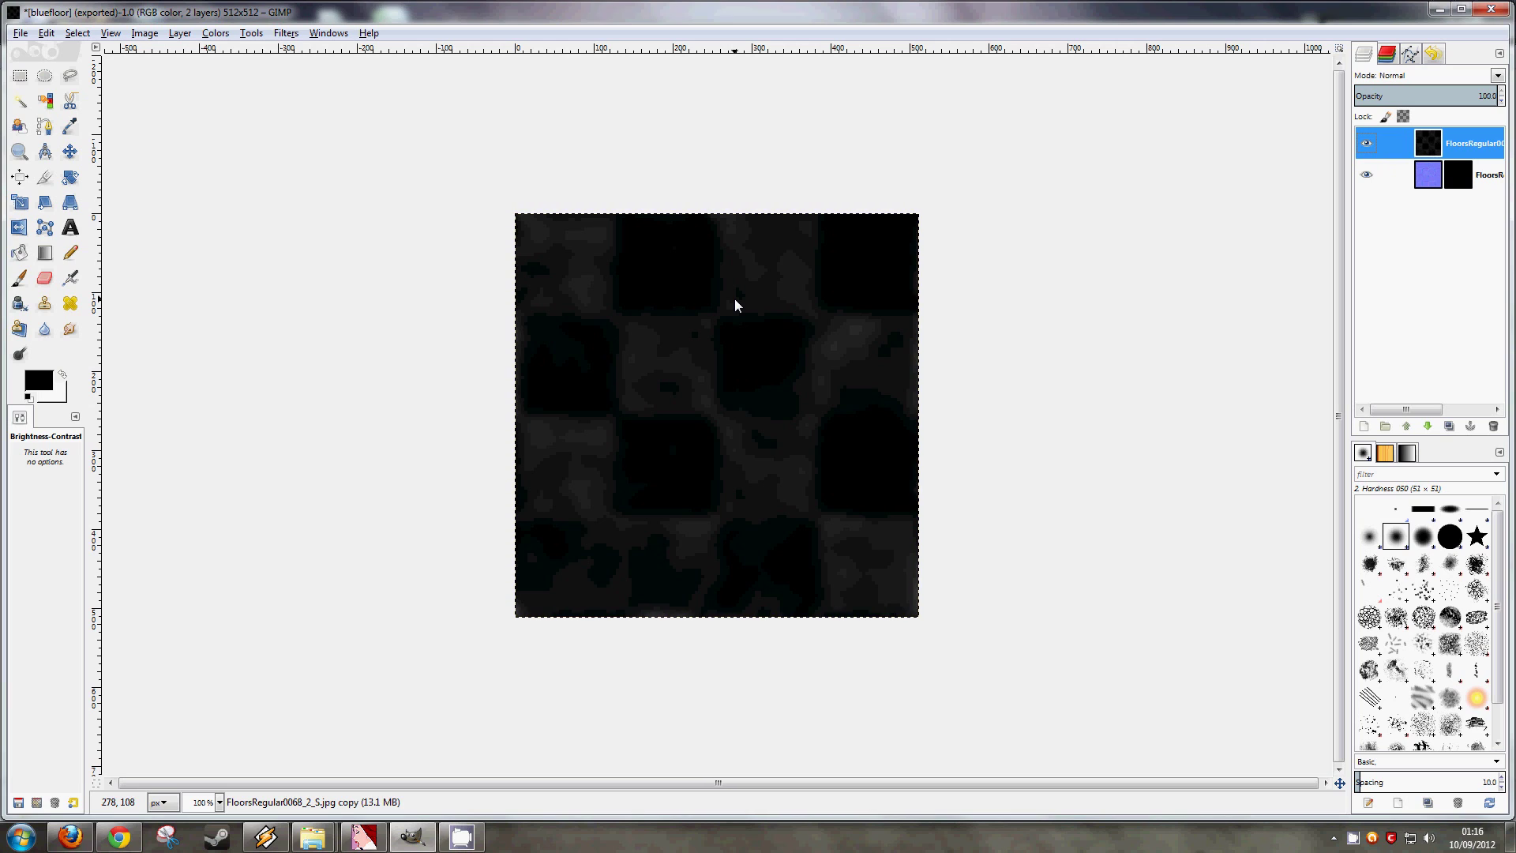
pyautogui.hotkey('ctrl', 'c')
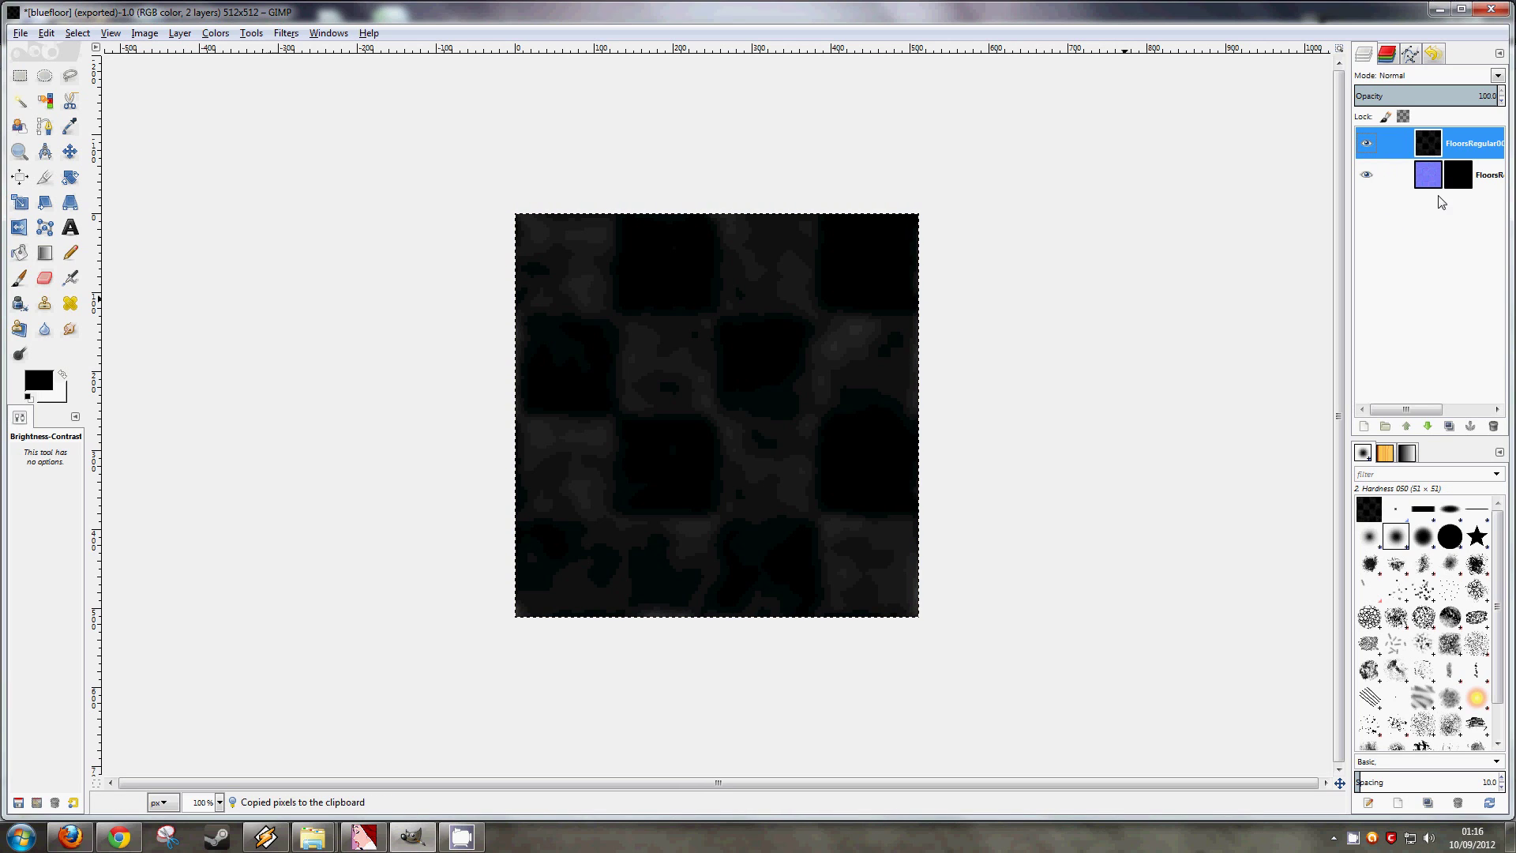
pyautogui.click(1466, 184)
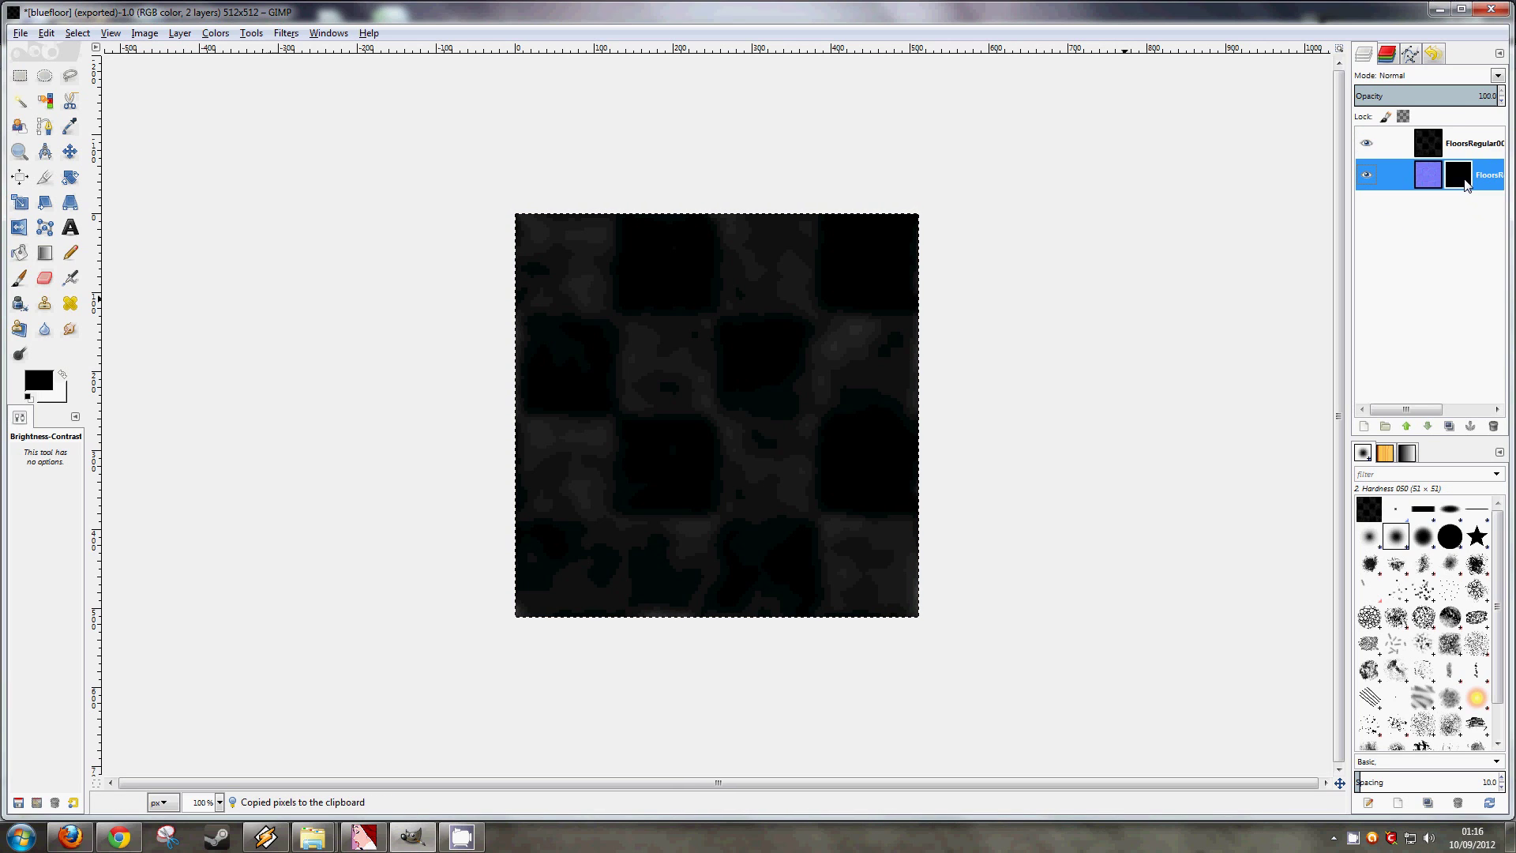
pyautogui.hotkey('ctrl', 'v')
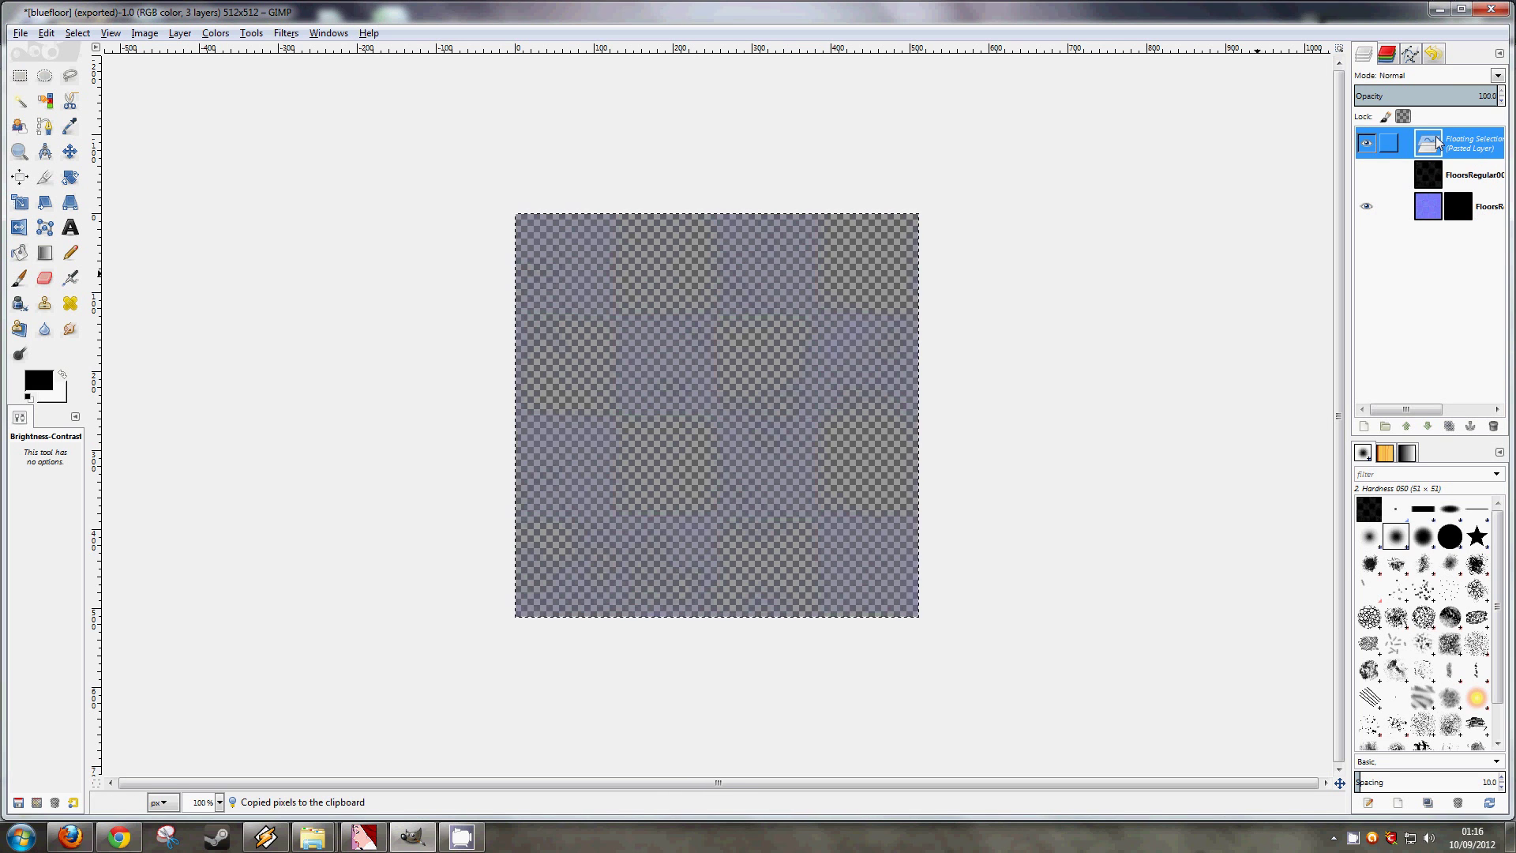
# Anchor the pasted dark texture into the normal map's mask and delete the dark top layer.
pyautogui.rightClick(1436, 143)
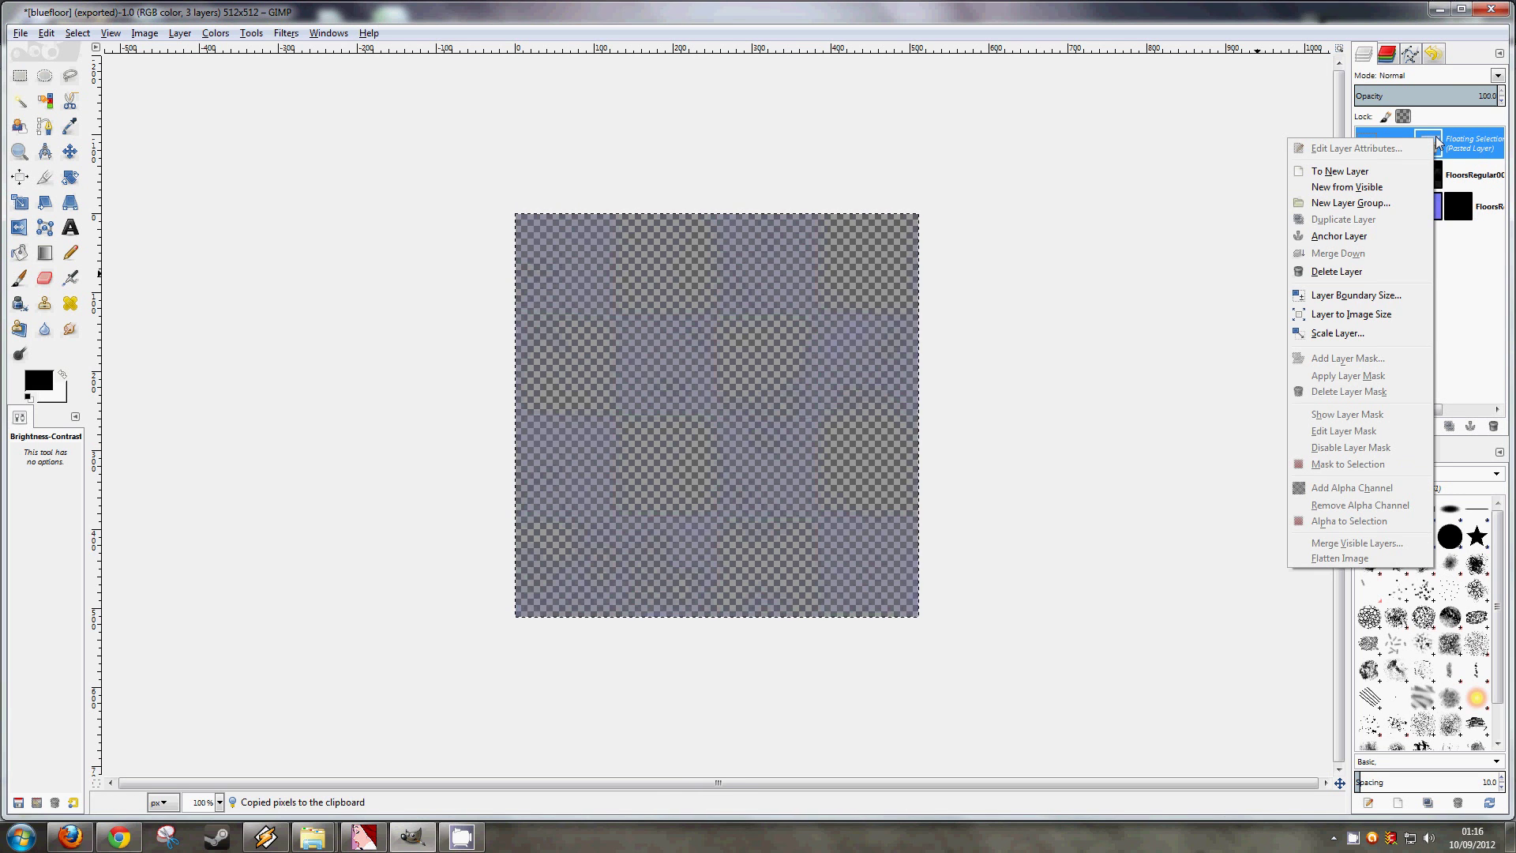
pyautogui.click(1343, 237)
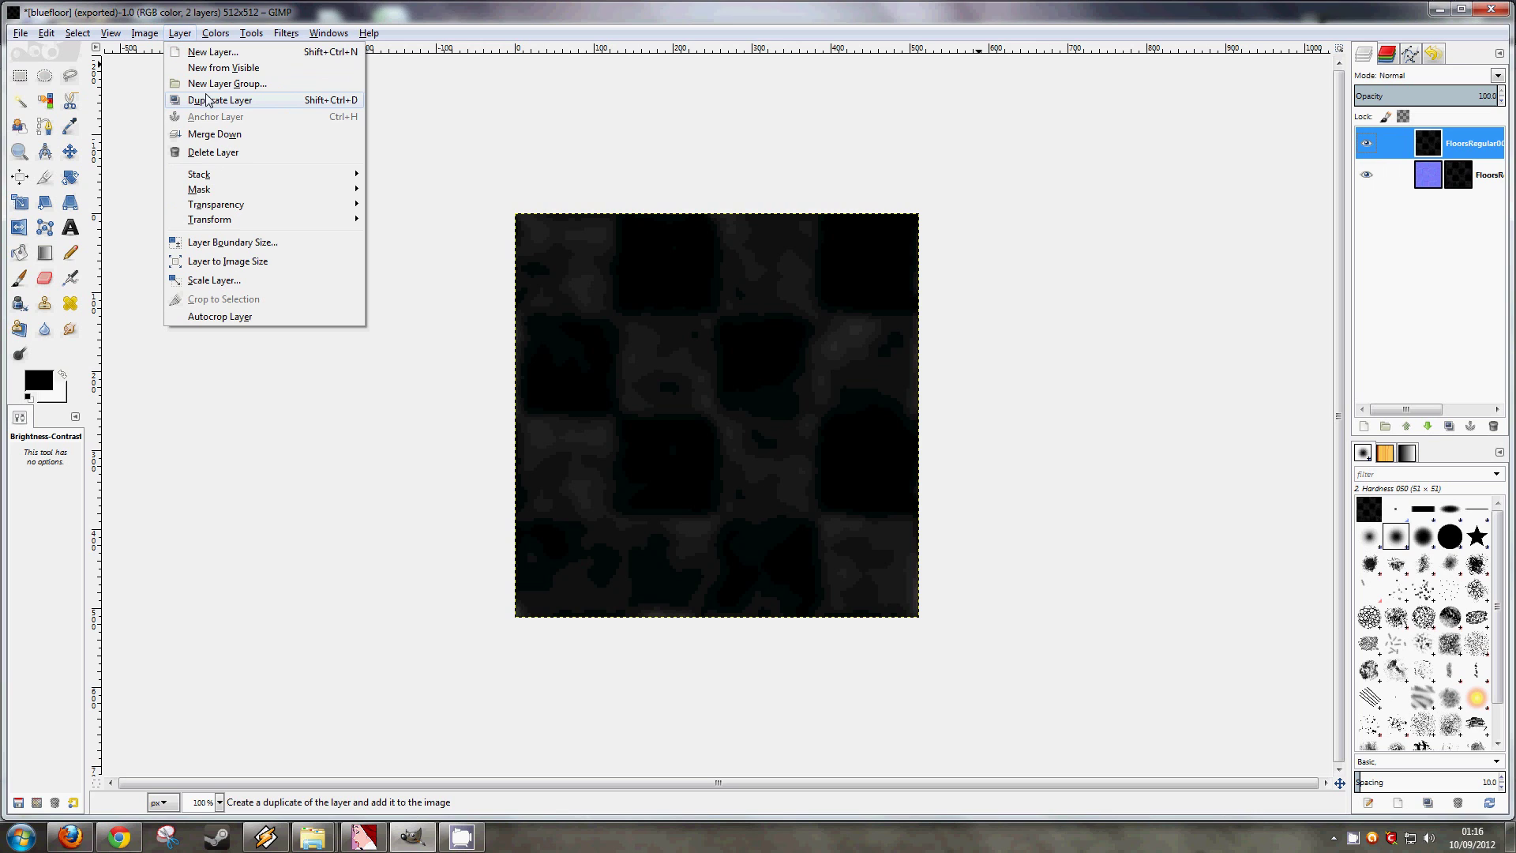
pyautogui.click(211, 154)
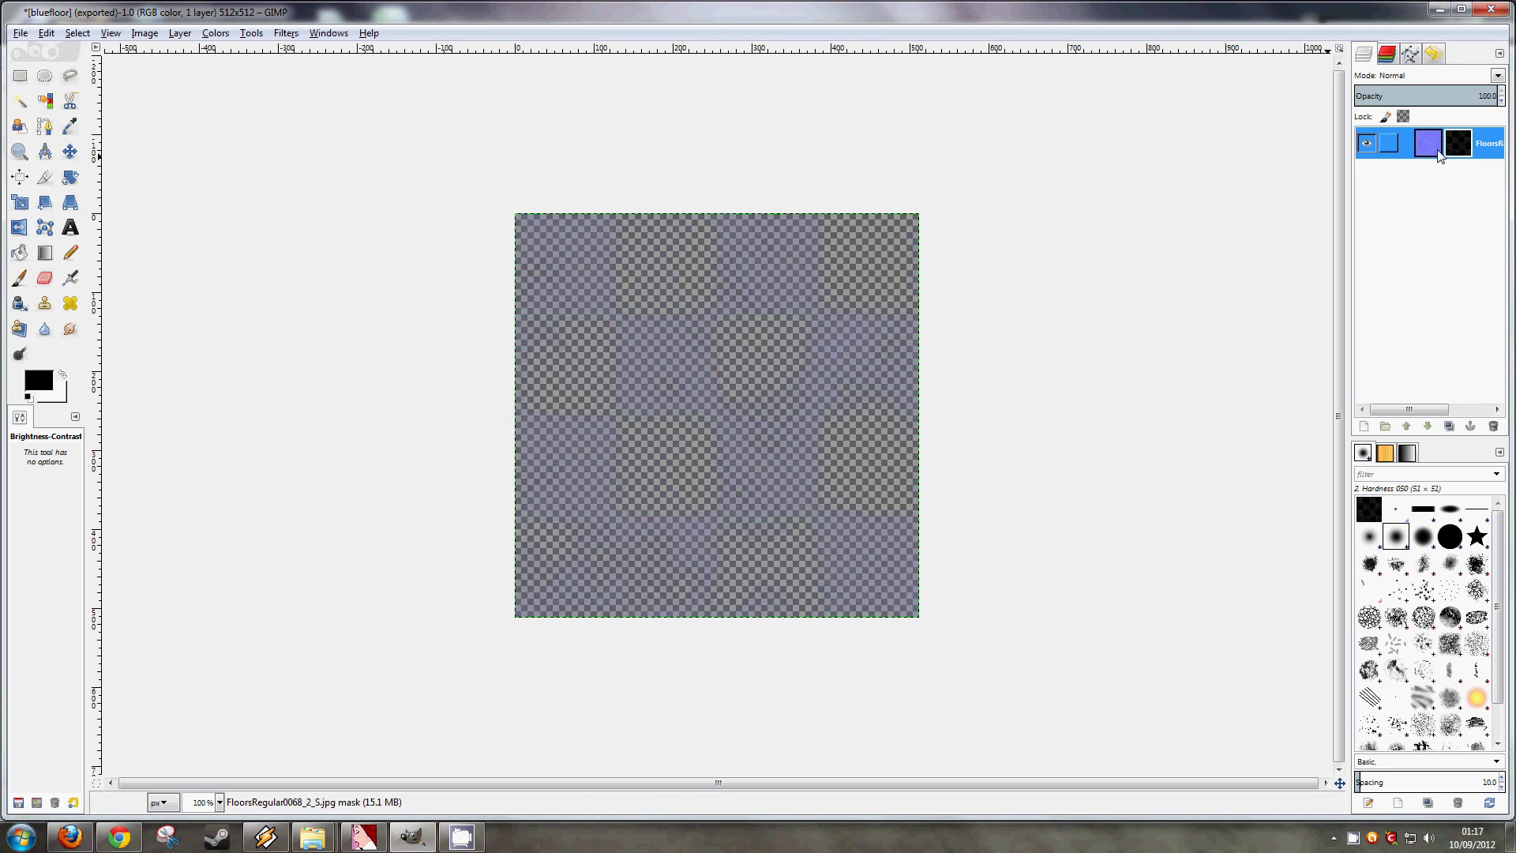
# Set up the export as a TarGA image named bluefloor_bump in the tut_bump folder.
pyautogui.click(20, 35)
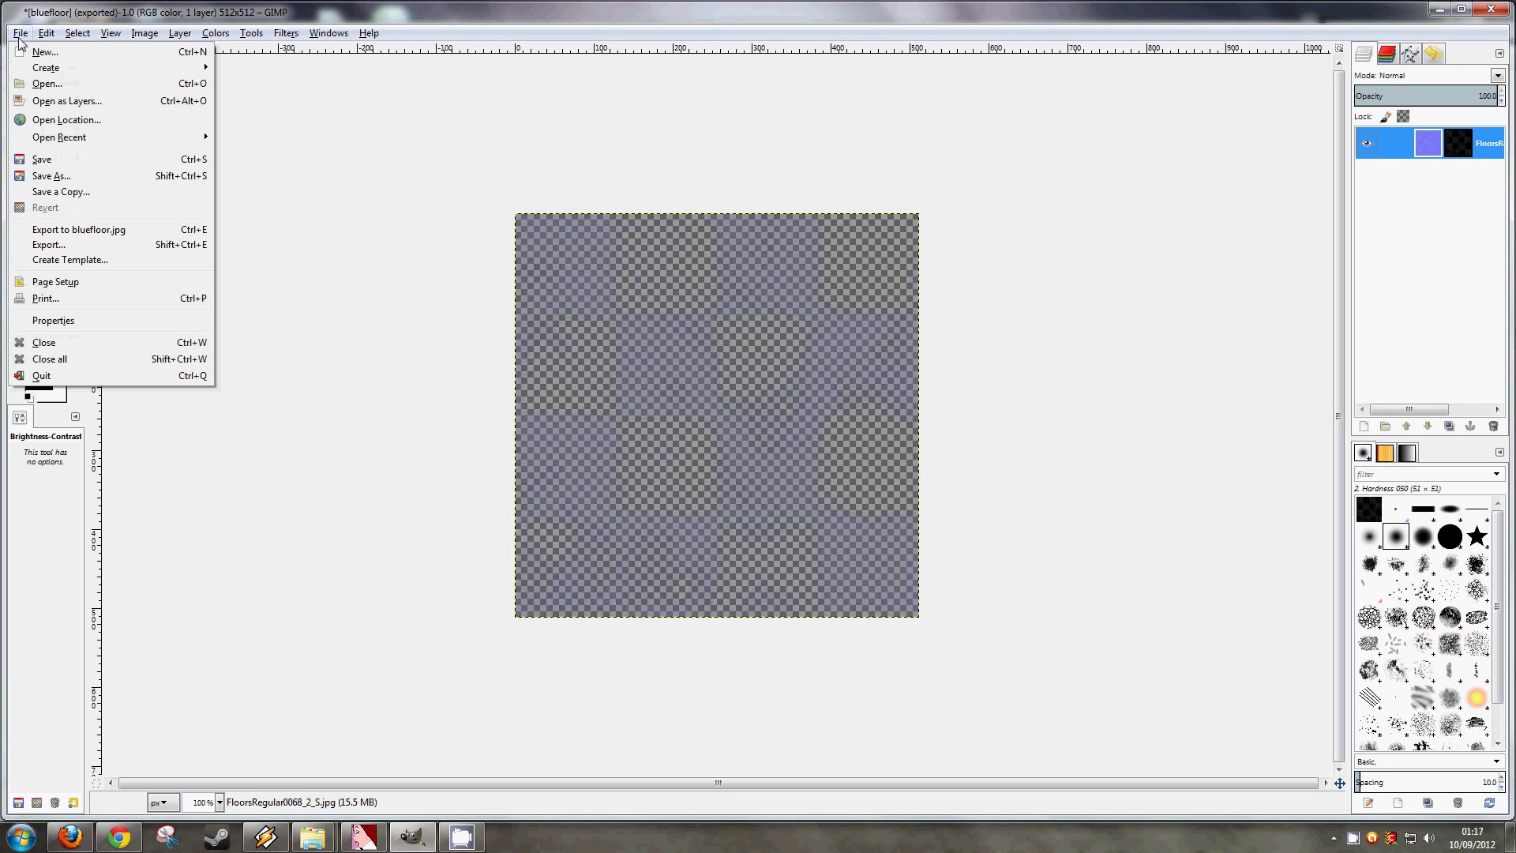
pyautogui.click(47, 245)
pyautogui.click(193, 637)
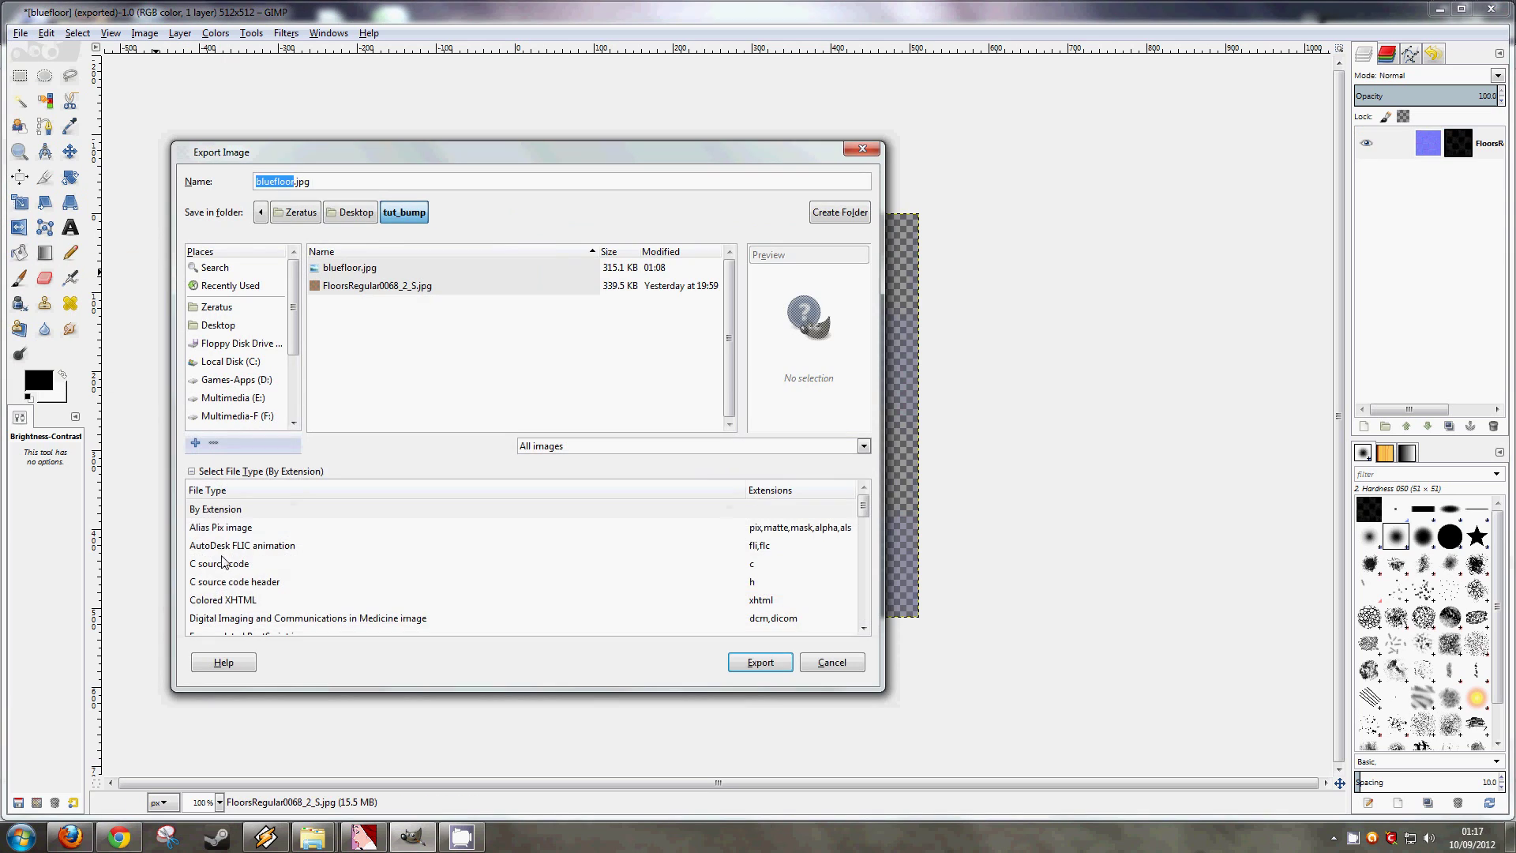
pyautogui.write('t')
pyautogui.click(260, 532)
pyautogui.write('t')
pyautogui.click(260, 181)
pyautogui.press('BackSpace')
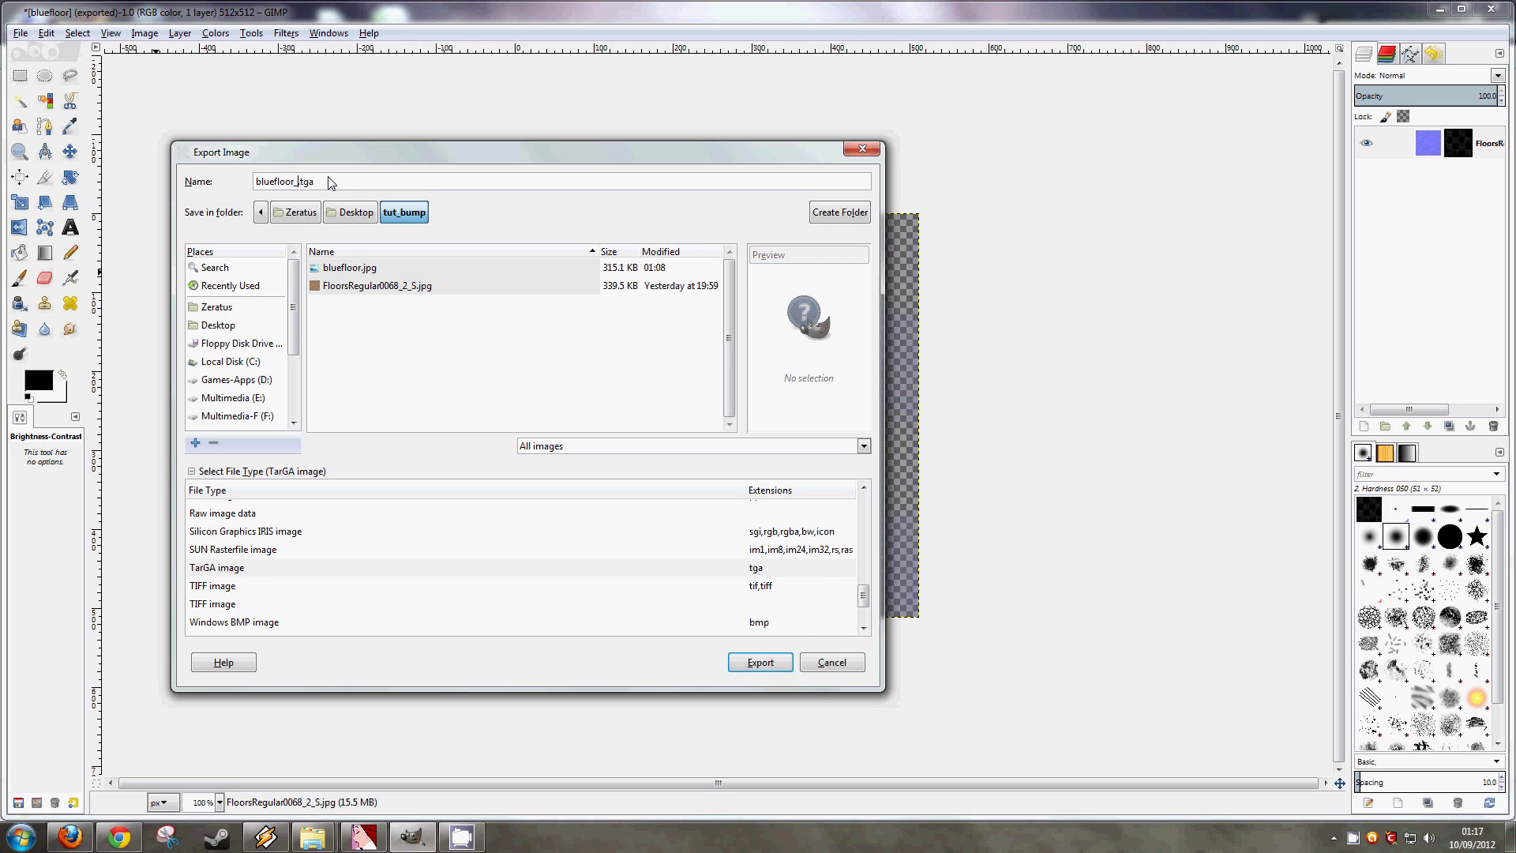
pyautogui.write('bluefloor_bump')
# Finish the TGA export, then import bluefloor_bump.tga into VTFEdit with the default VTF options.
pyautogui.click(759, 662)
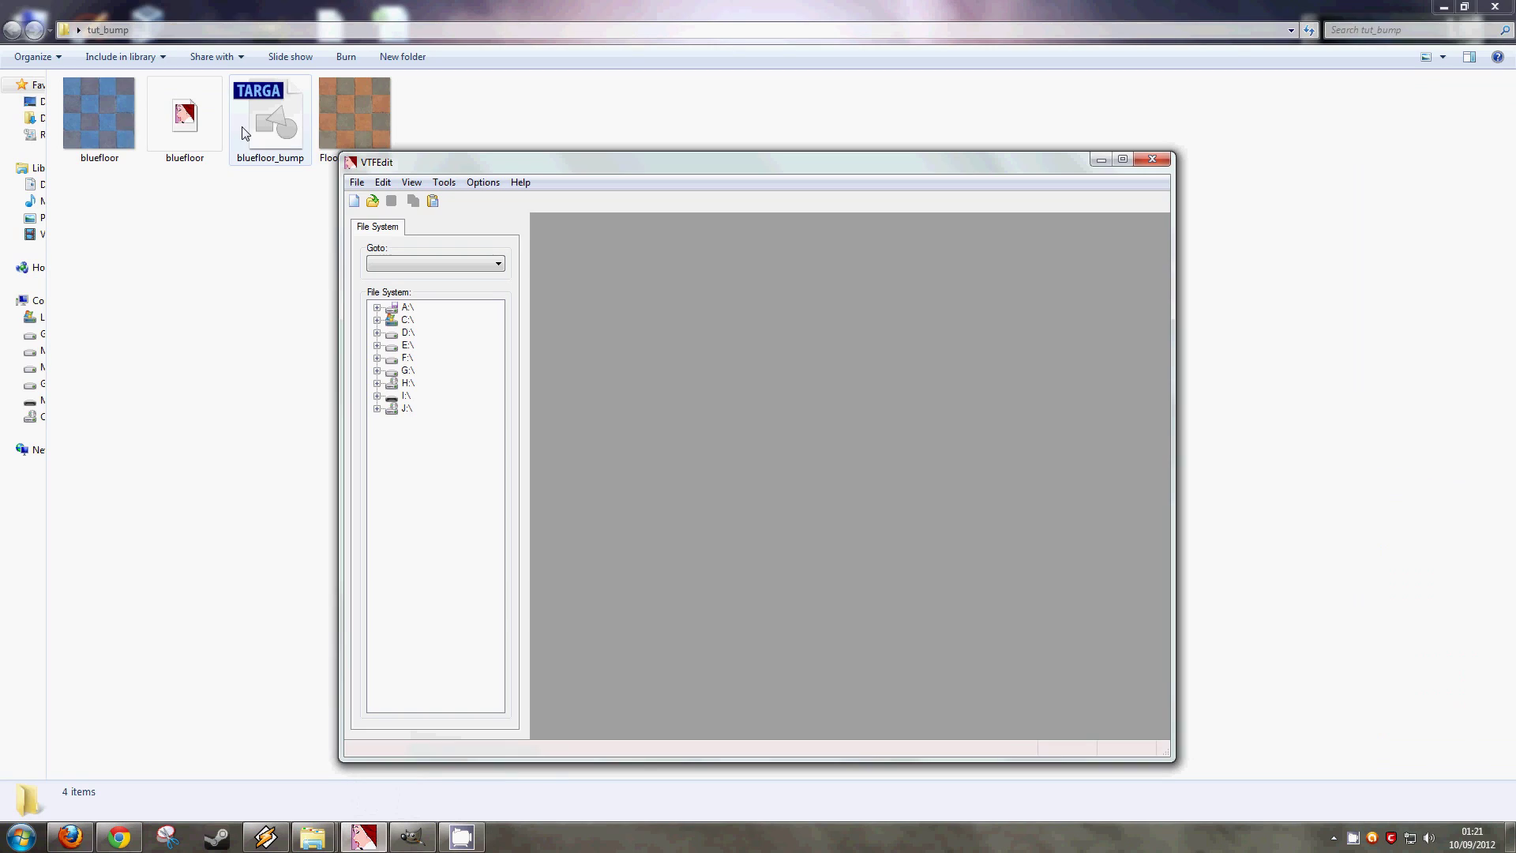
pyautogui.click(356, 182)
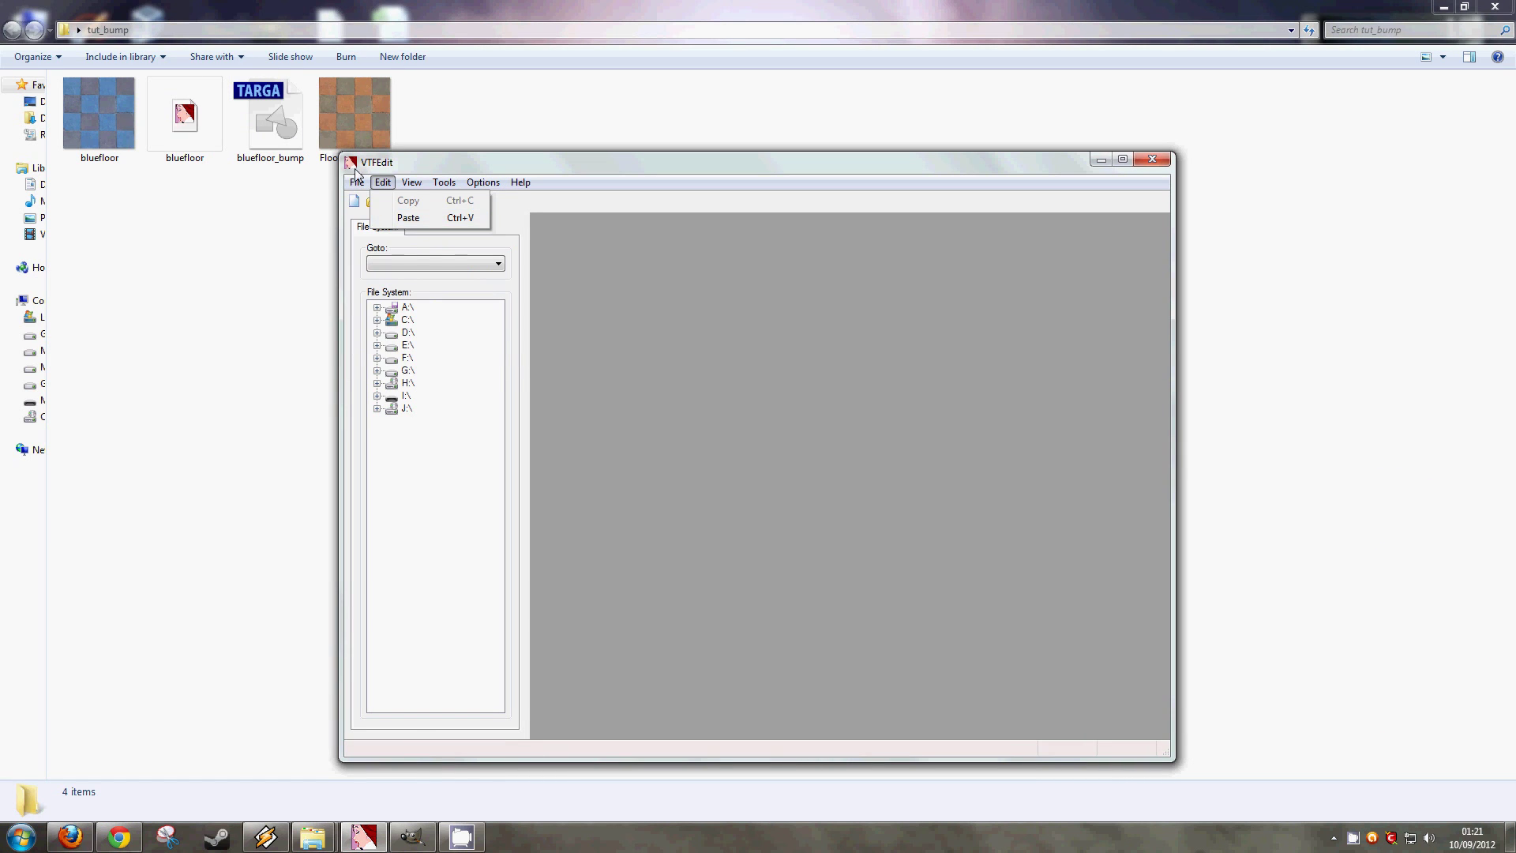
pyautogui.click(388, 283)
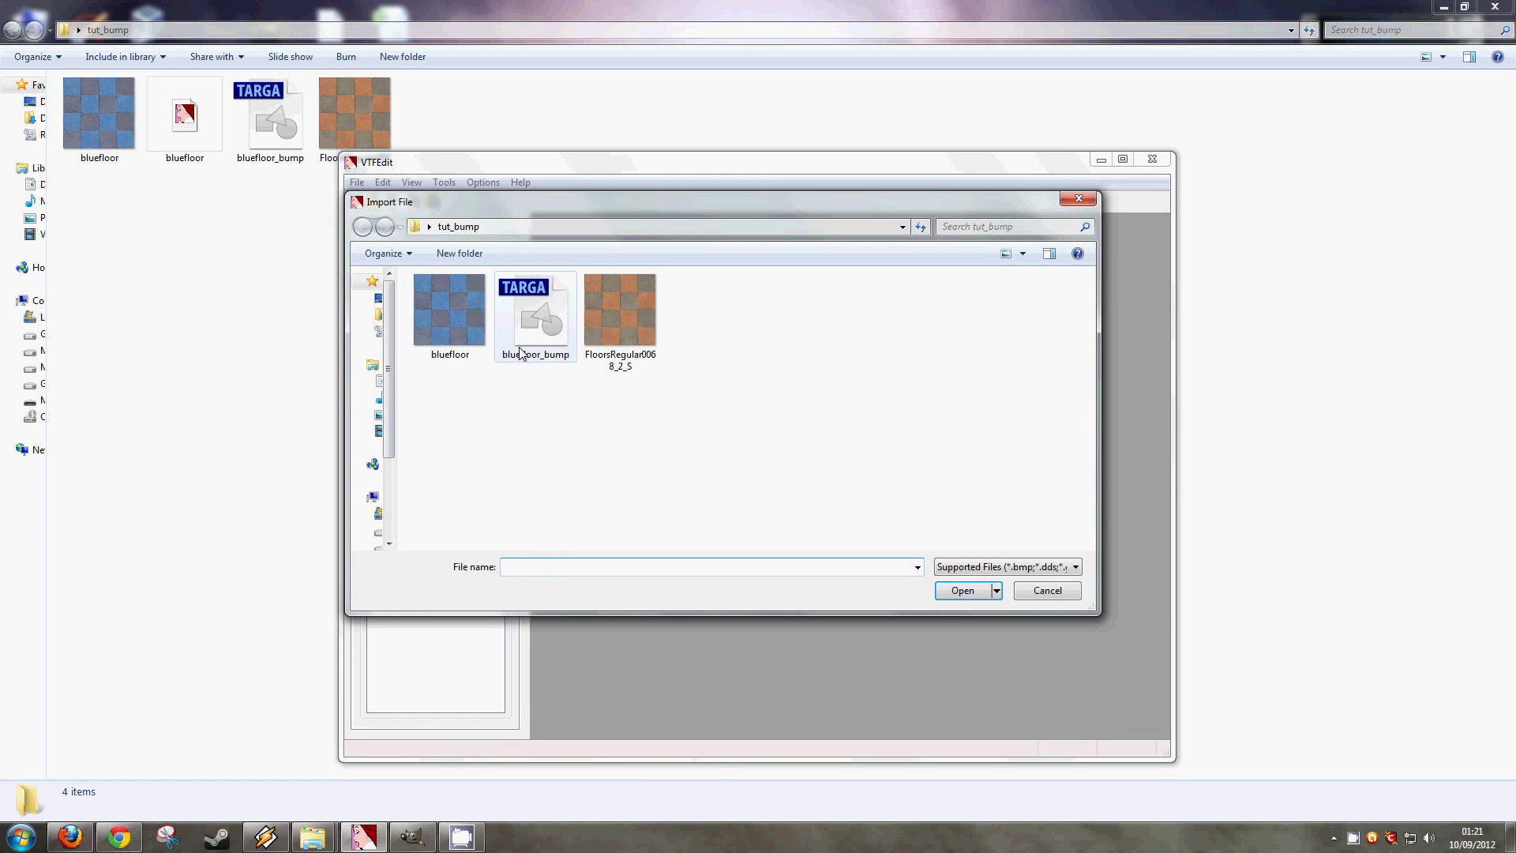
pyautogui.click(518, 352)
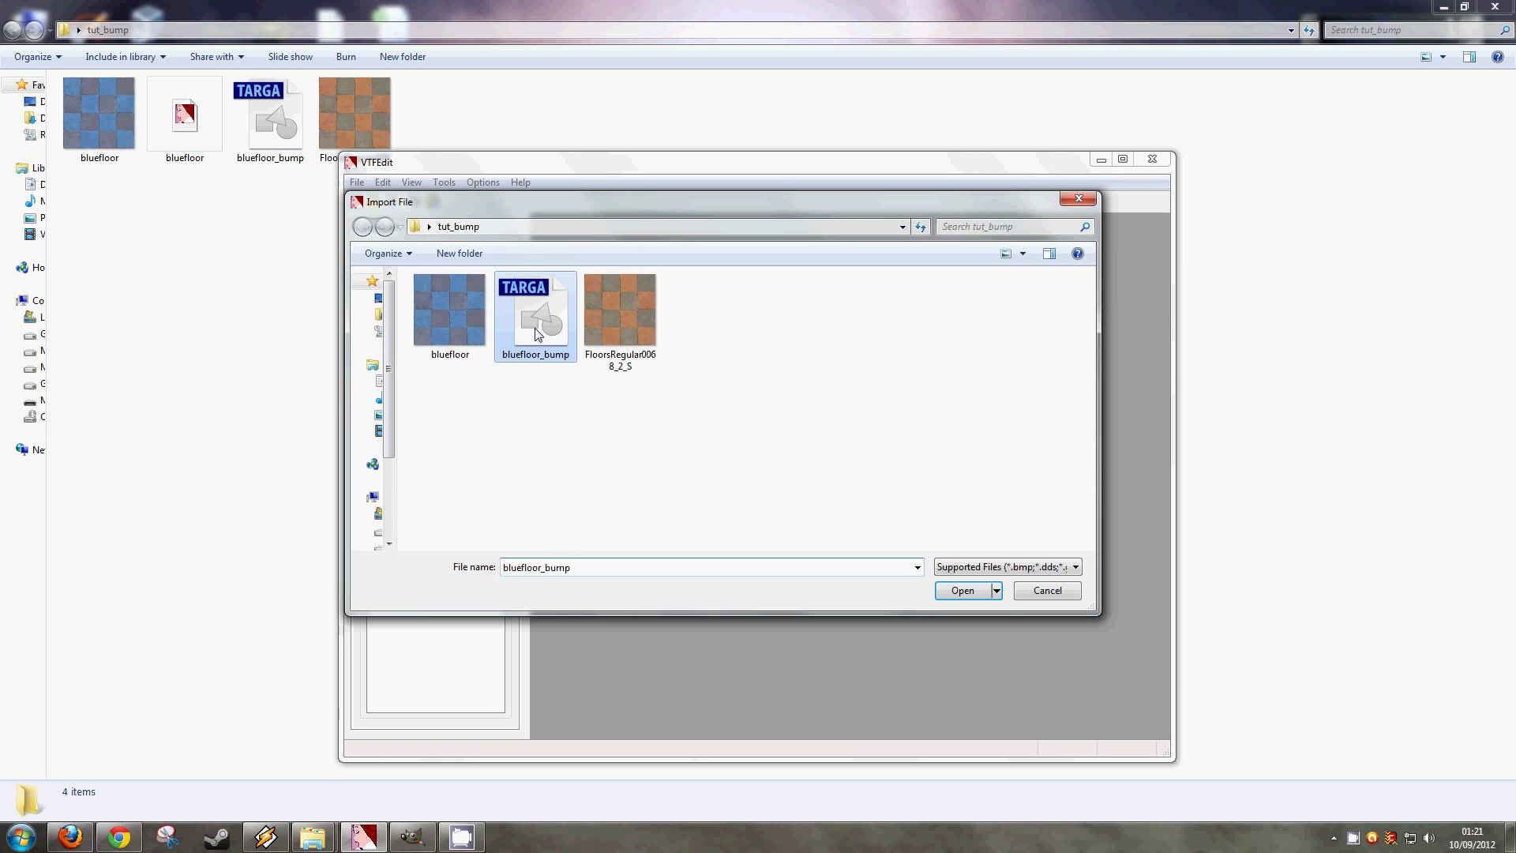
pyautogui.click(956, 590)
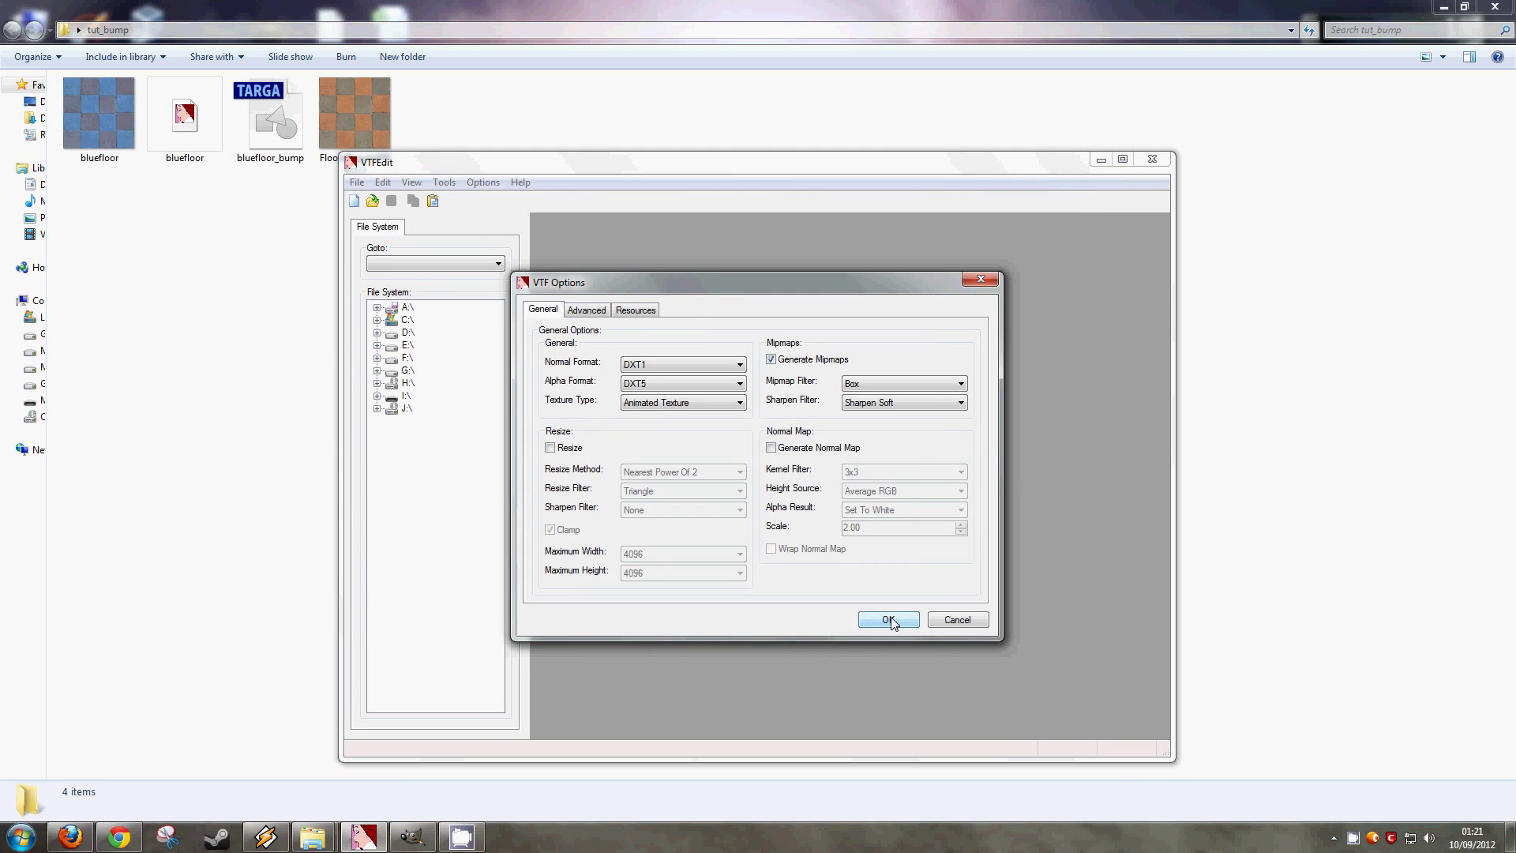
pyautogui.click(891, 617)
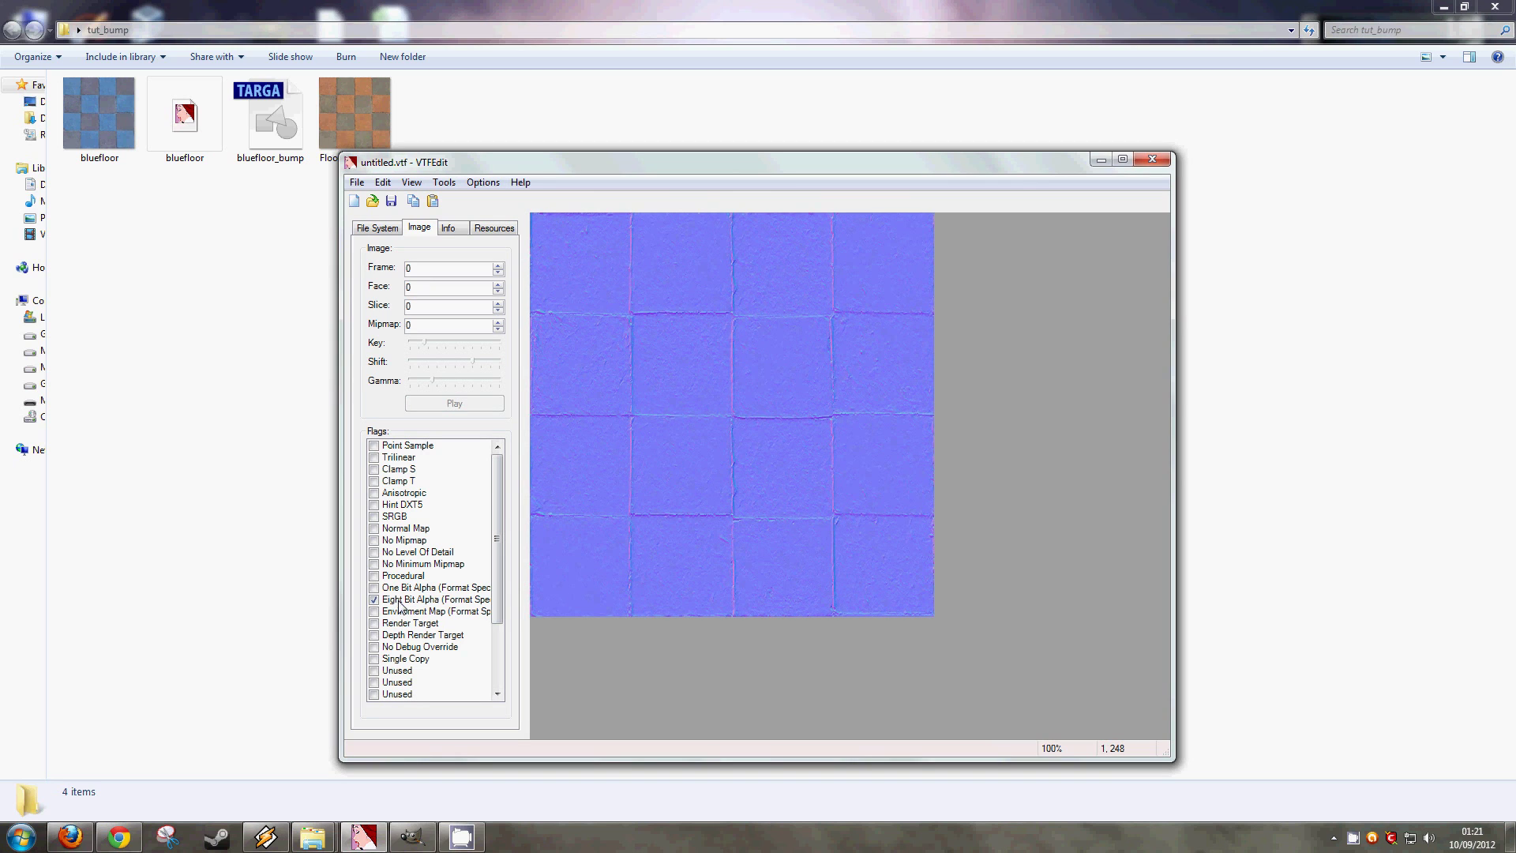
# Save the converted texture as bluefloor_bump.vtf.
pyautogui.click(357, 182)
pyautogui.click(373, 234)
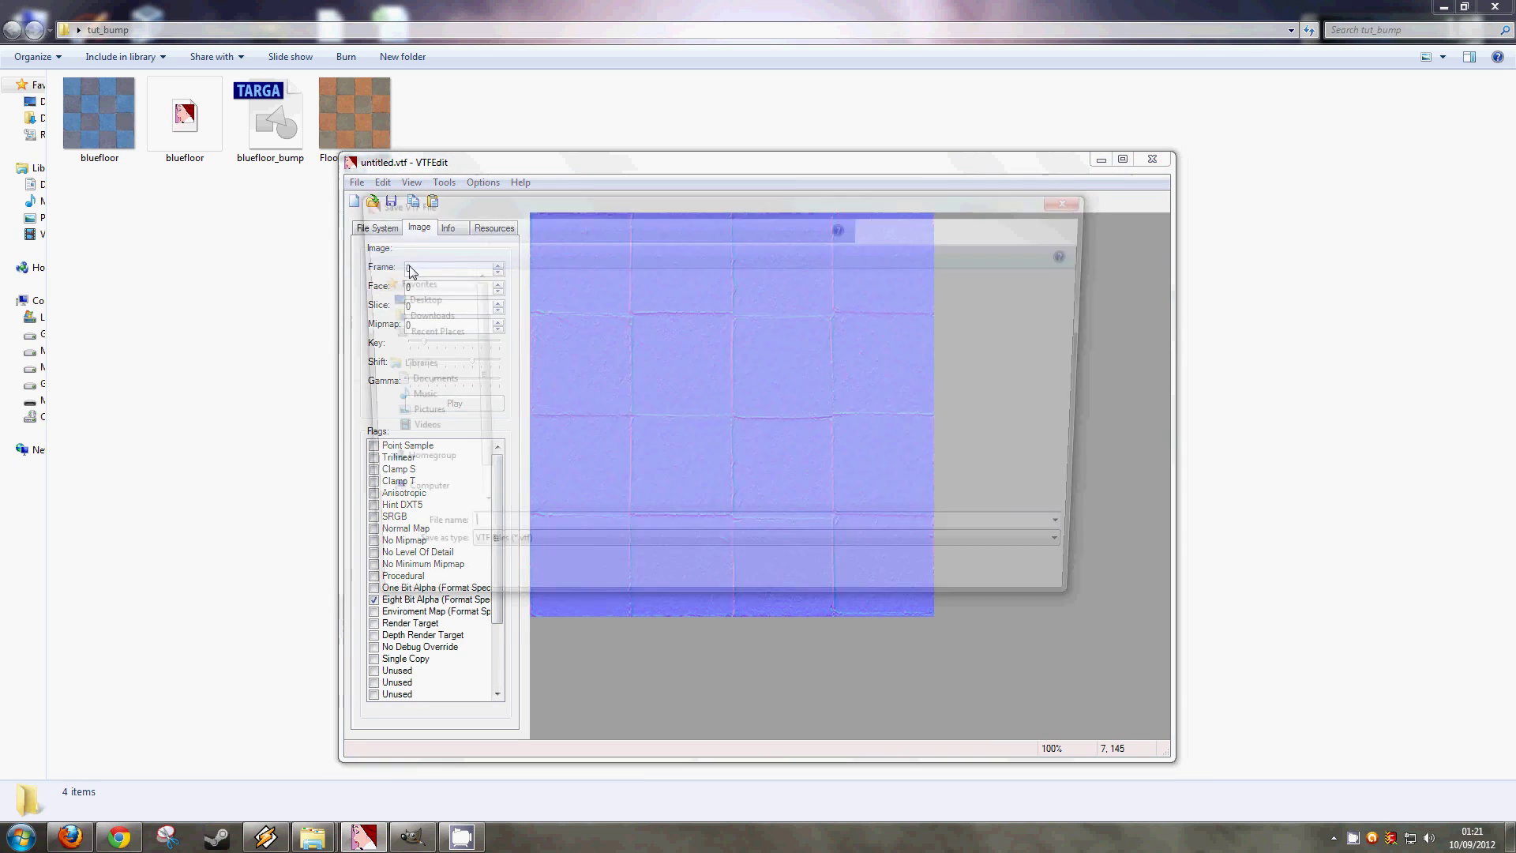
pyautogui.write('bluefloor_')
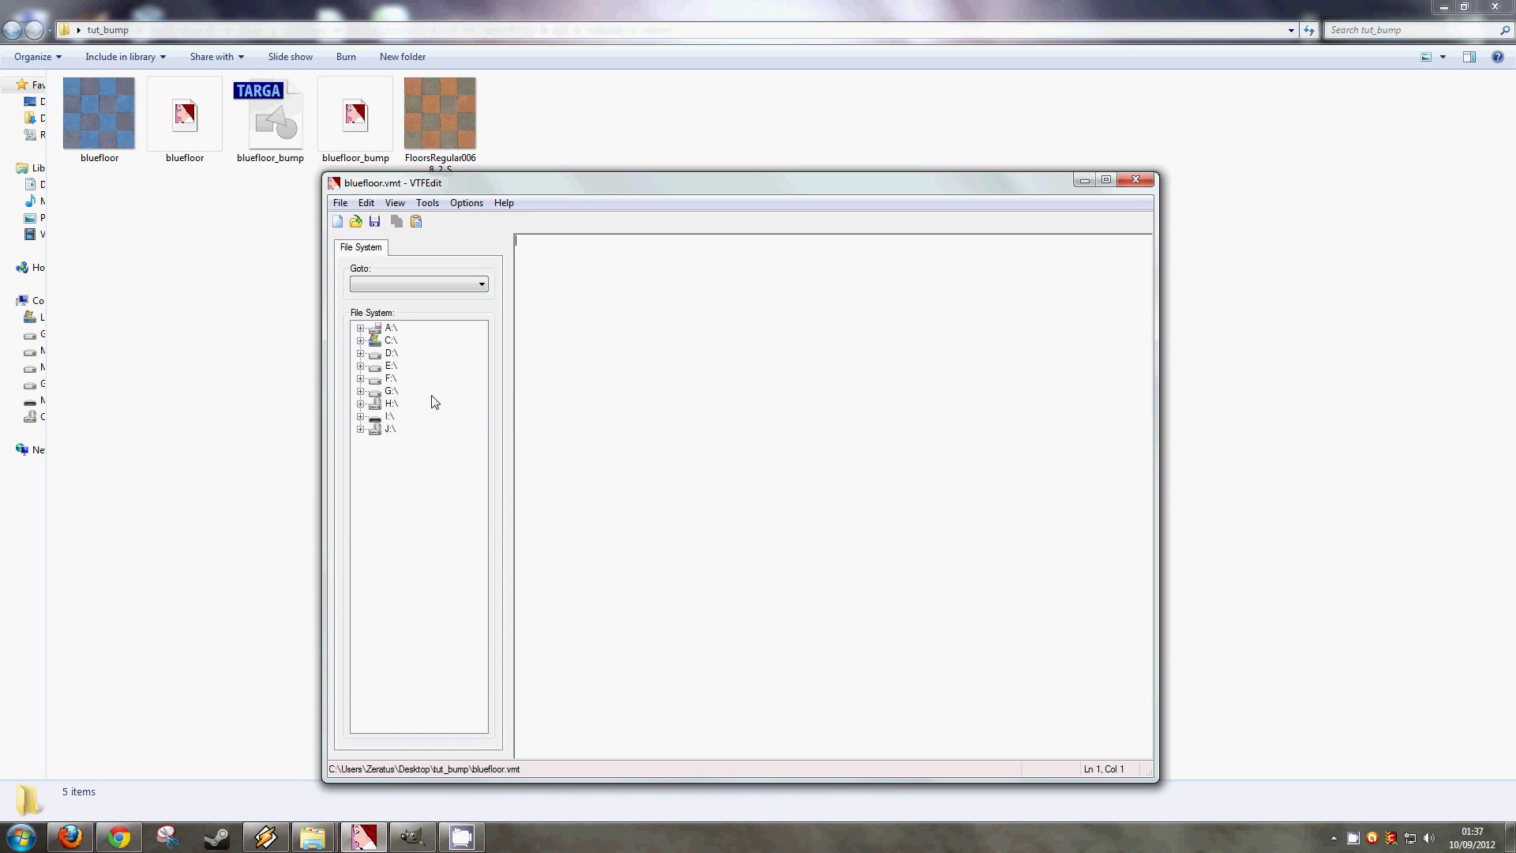
# Create a LightmappedGeneric VMT with tutorial\bluefloor base texture, tutorial\bluefloor_bump bump map, env_cubemap and $normalmapalphaenvmapmask.
pyautogui.click(338, 222)
pyautogui.click(395, 284)
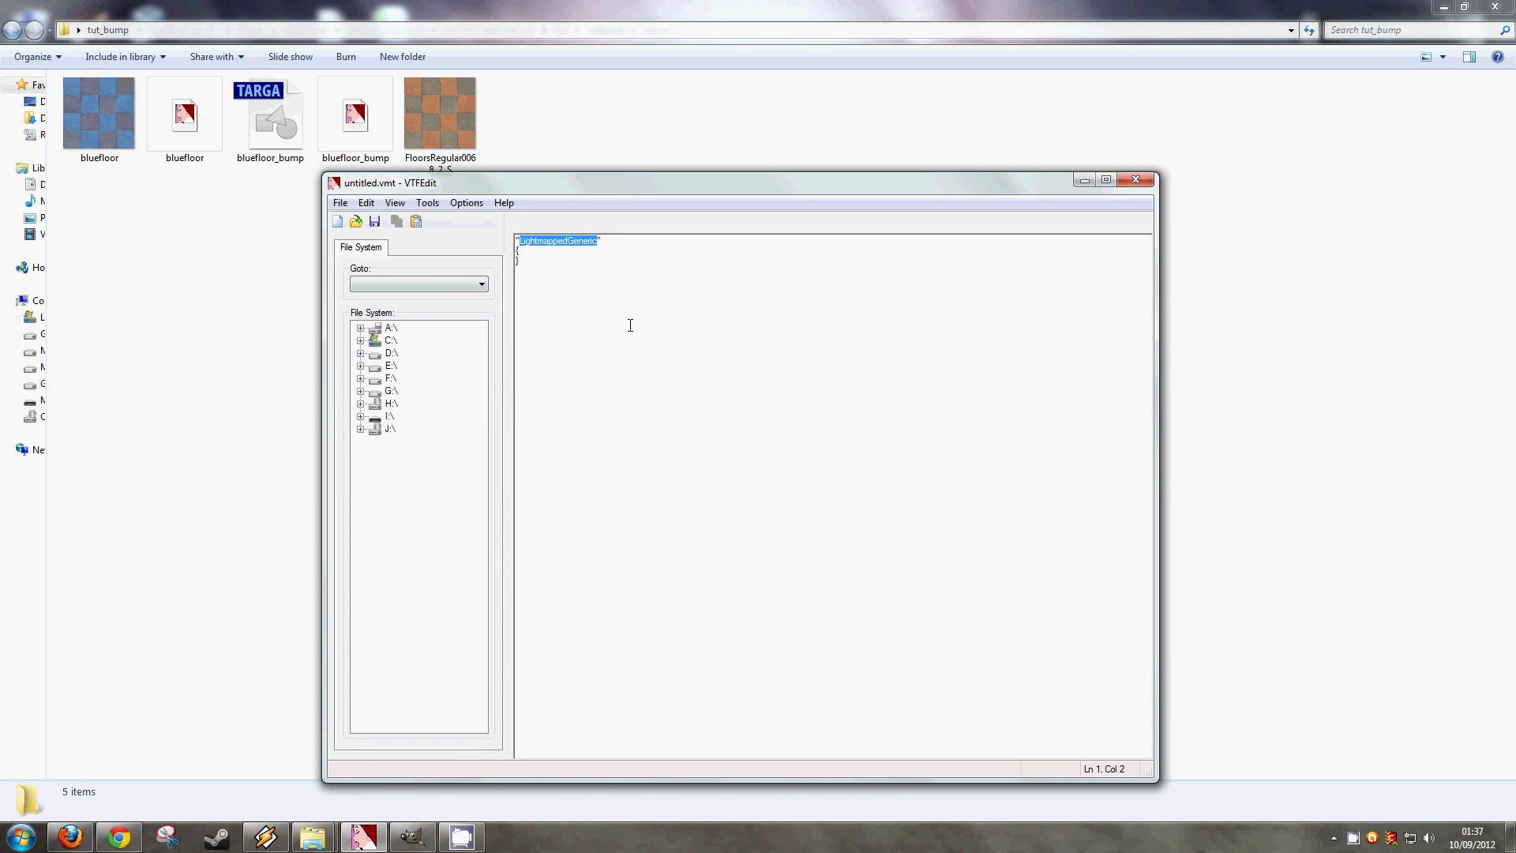
pyautogui.click(518, 269)
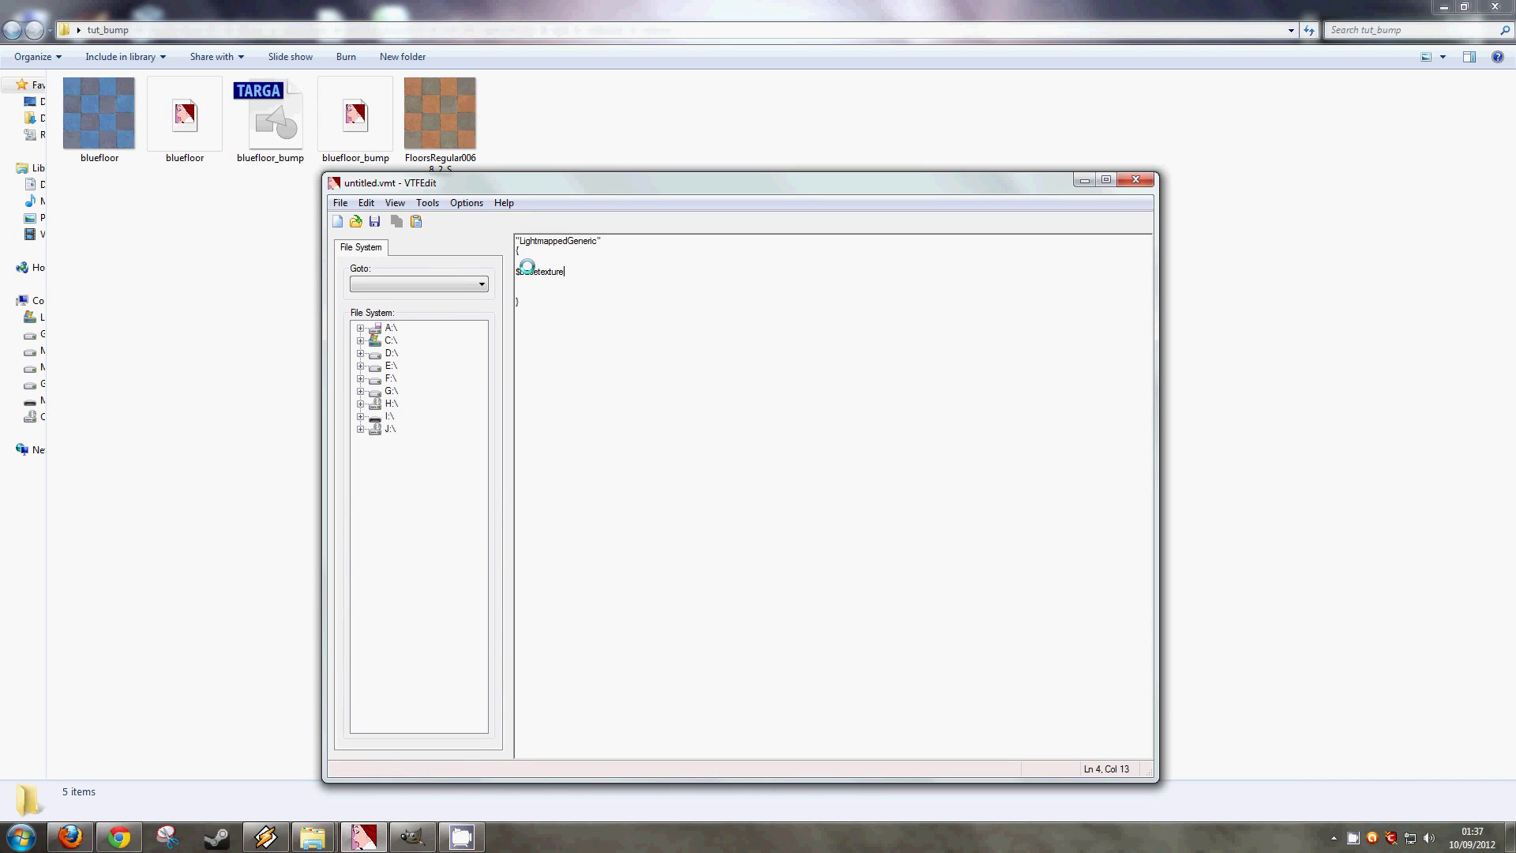
pyautogui.write('$basetexture tutorial\\')
pyautogui.write('bluefloor ')
pyautogui.write('$bu')
pyautogui.write('mpmap tutorial\\bluefl')
pyautogui.write('oor_bump')
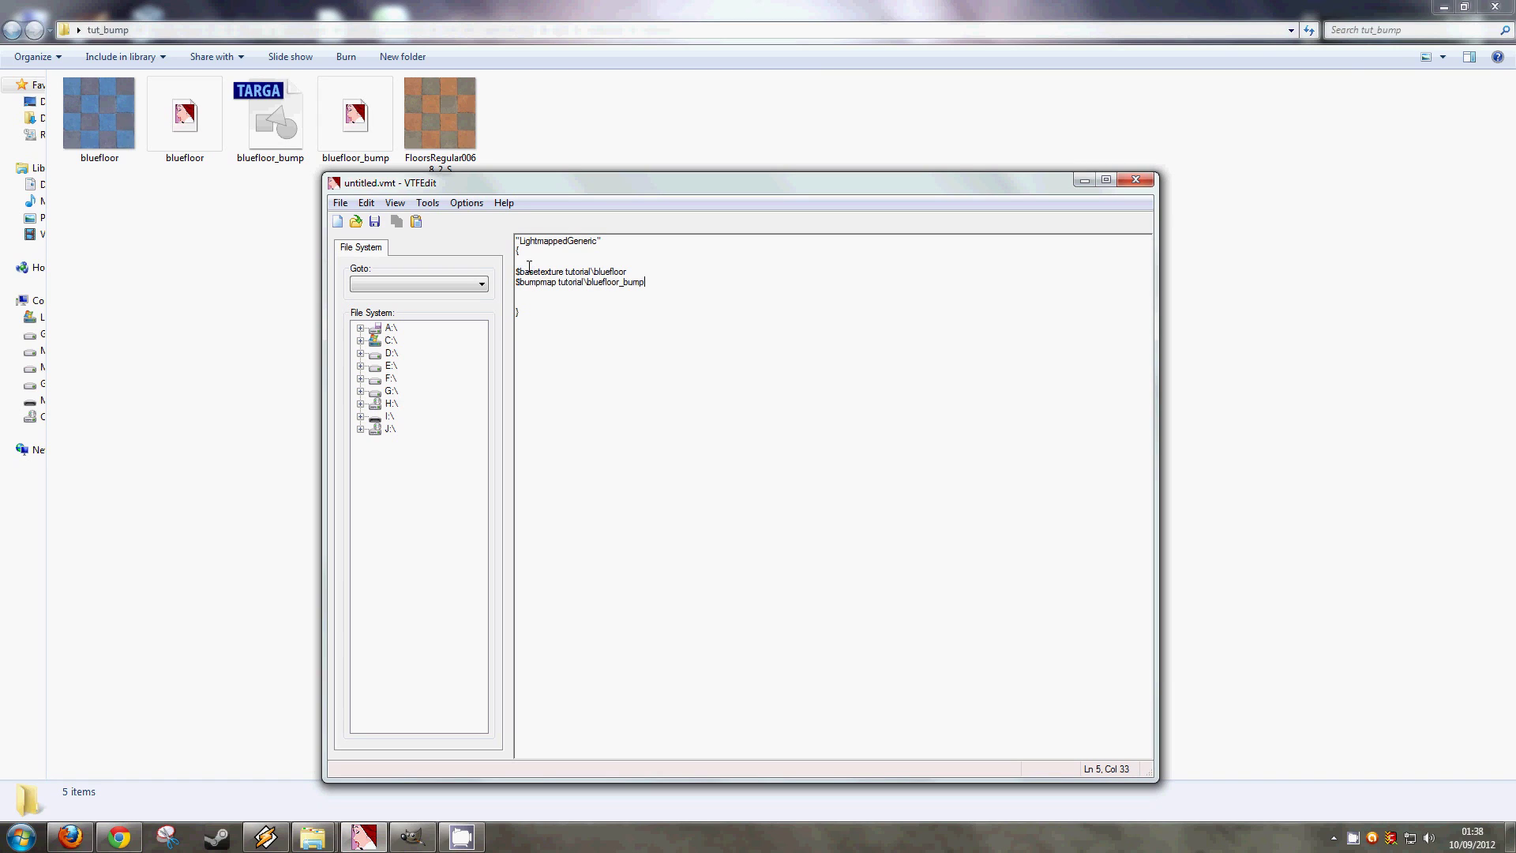
pyautogui.press('Return')
pyautogui.write('$envmap env_cubem')
pyautogui.press('BackSpace')
pyautogui.write('$normalmapalphaenvmapmask 1')
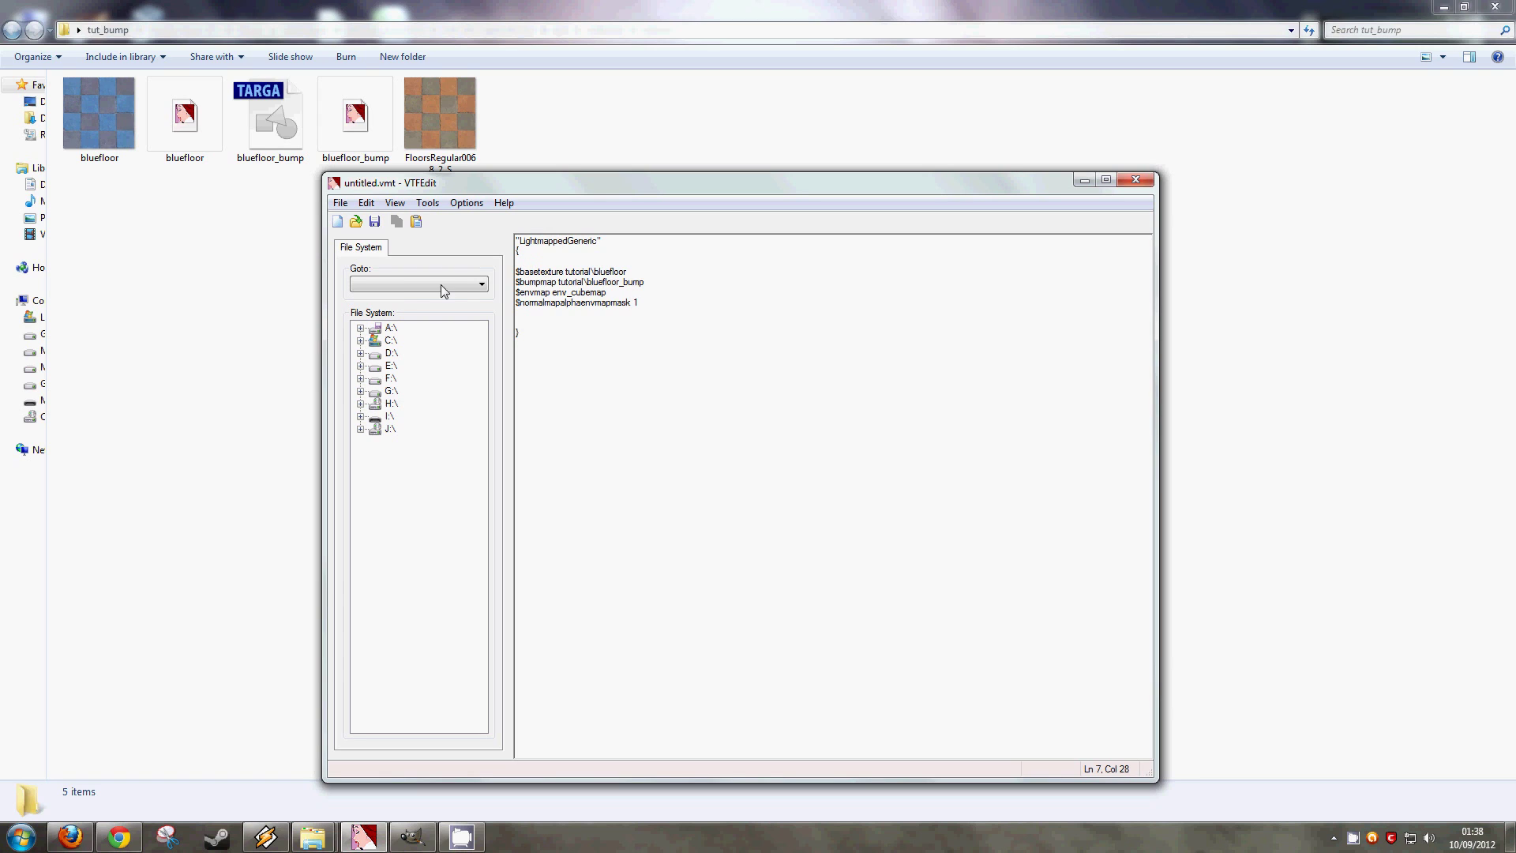
# Save the material as bluefloor.vmt and bring up the tut_bump folder window.
pyautogui.click(340, 203)
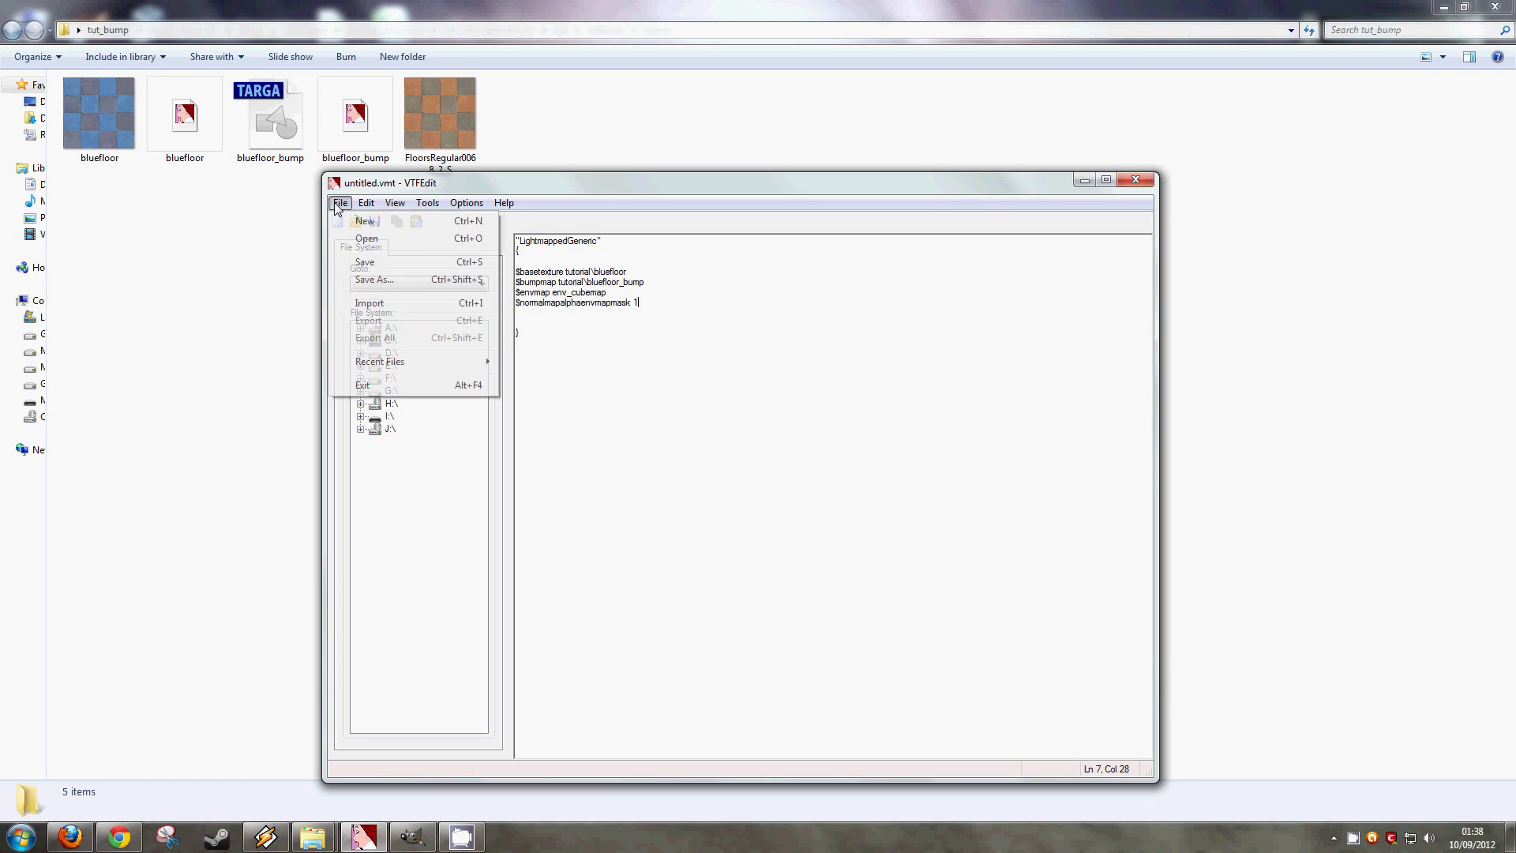
pyautogui.click(371, 280)
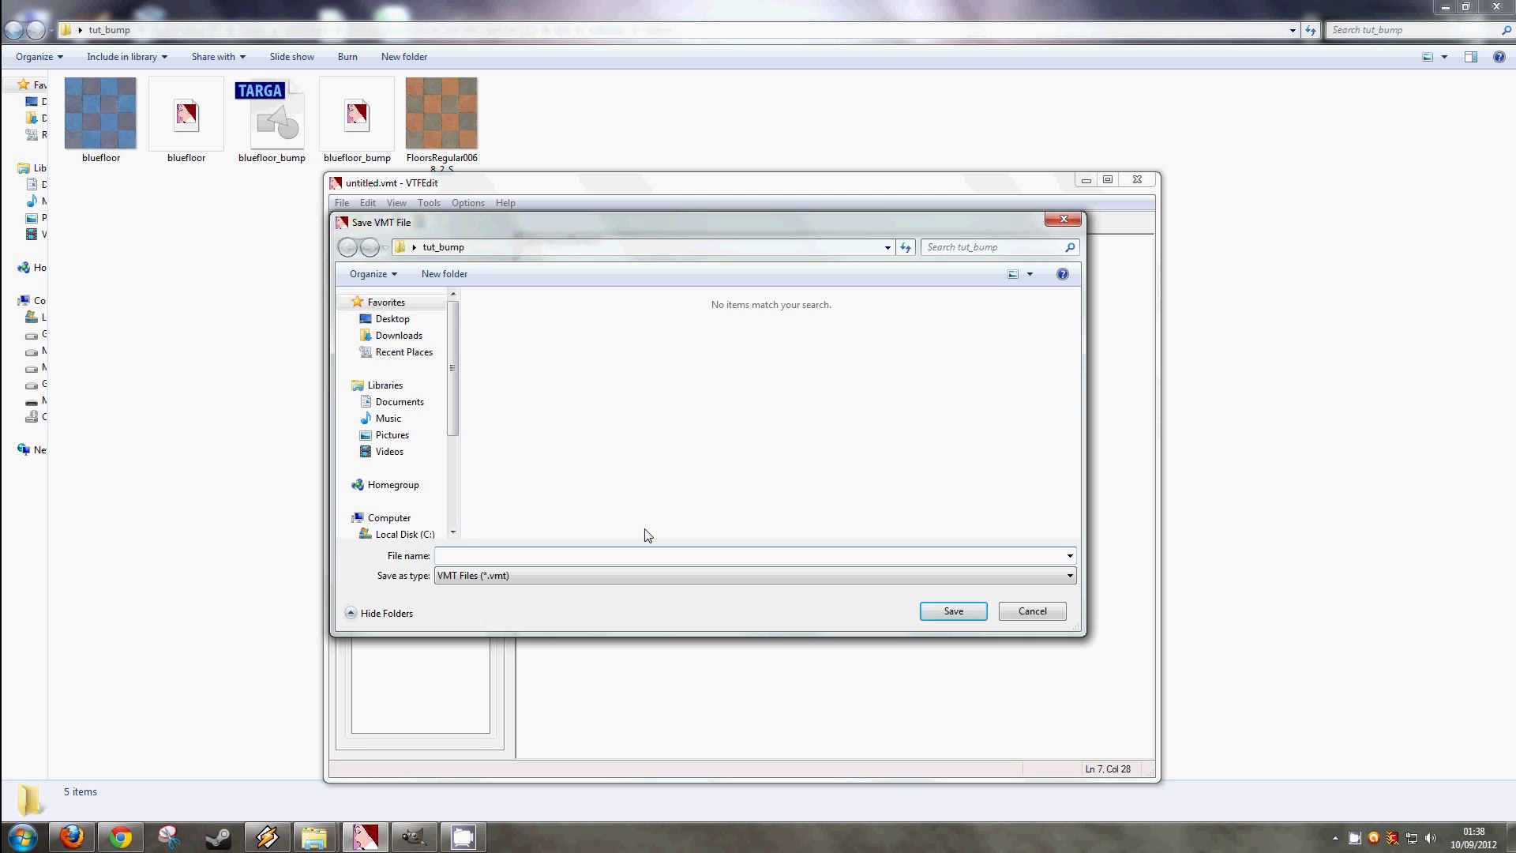
pyautogui.write('bluefloor')
pyautogui.press('Return')
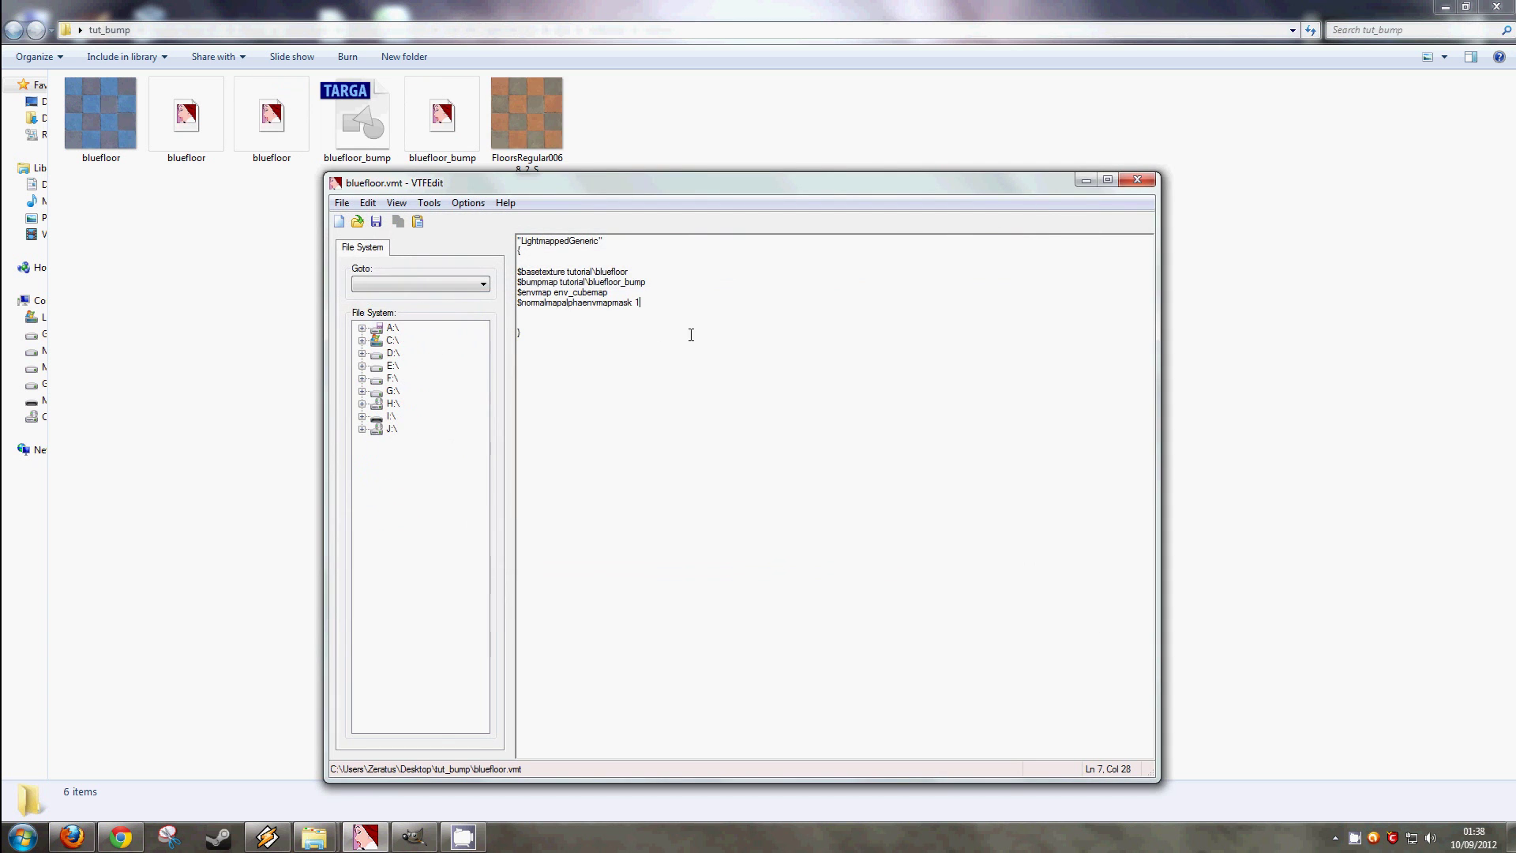
pyautogui.click(1086, 180)
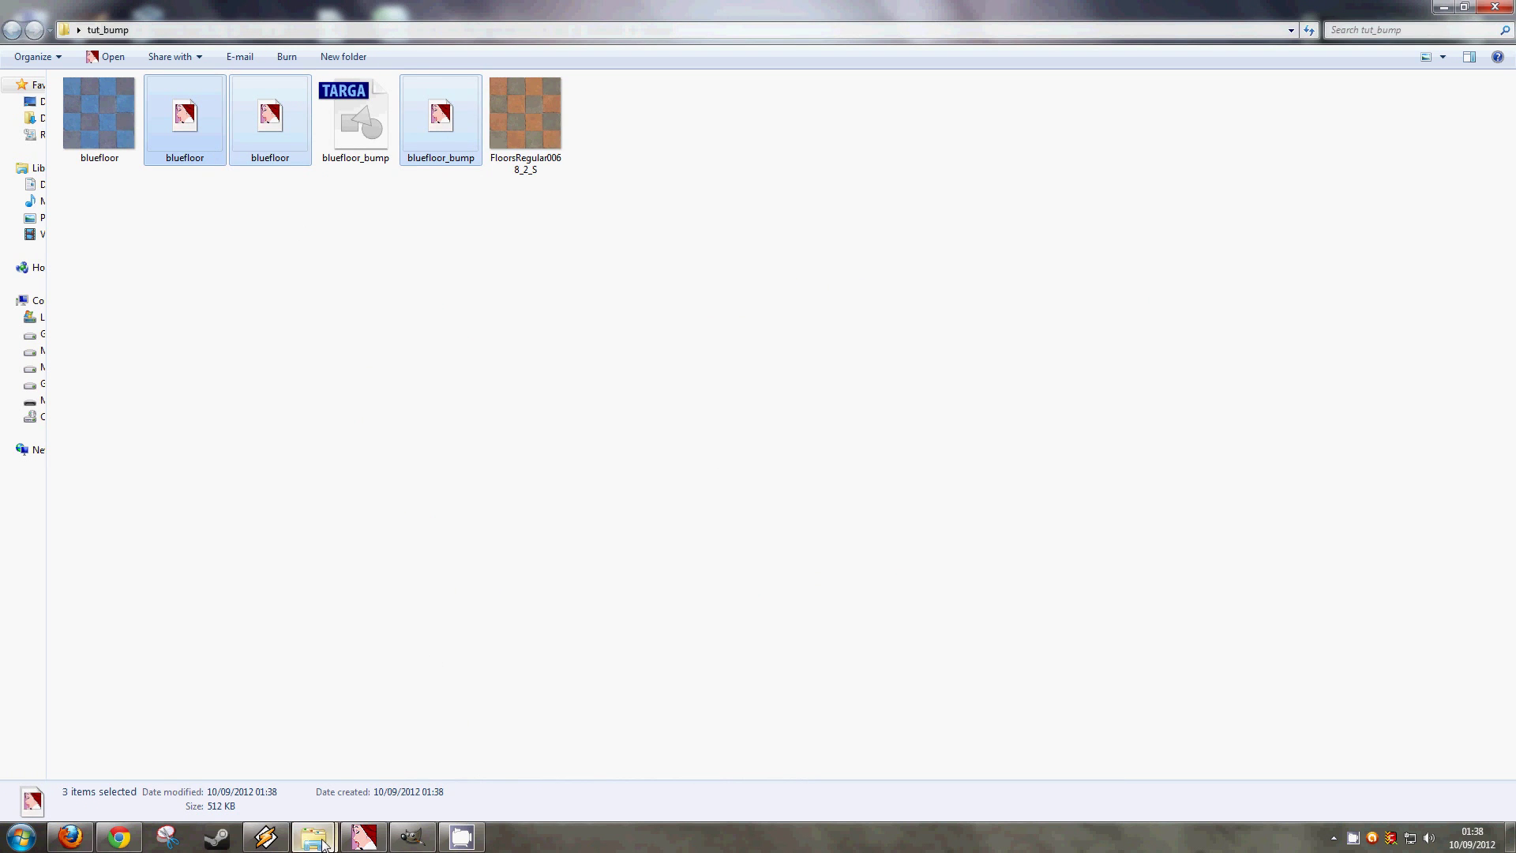
pyautogui.click(383, 781)
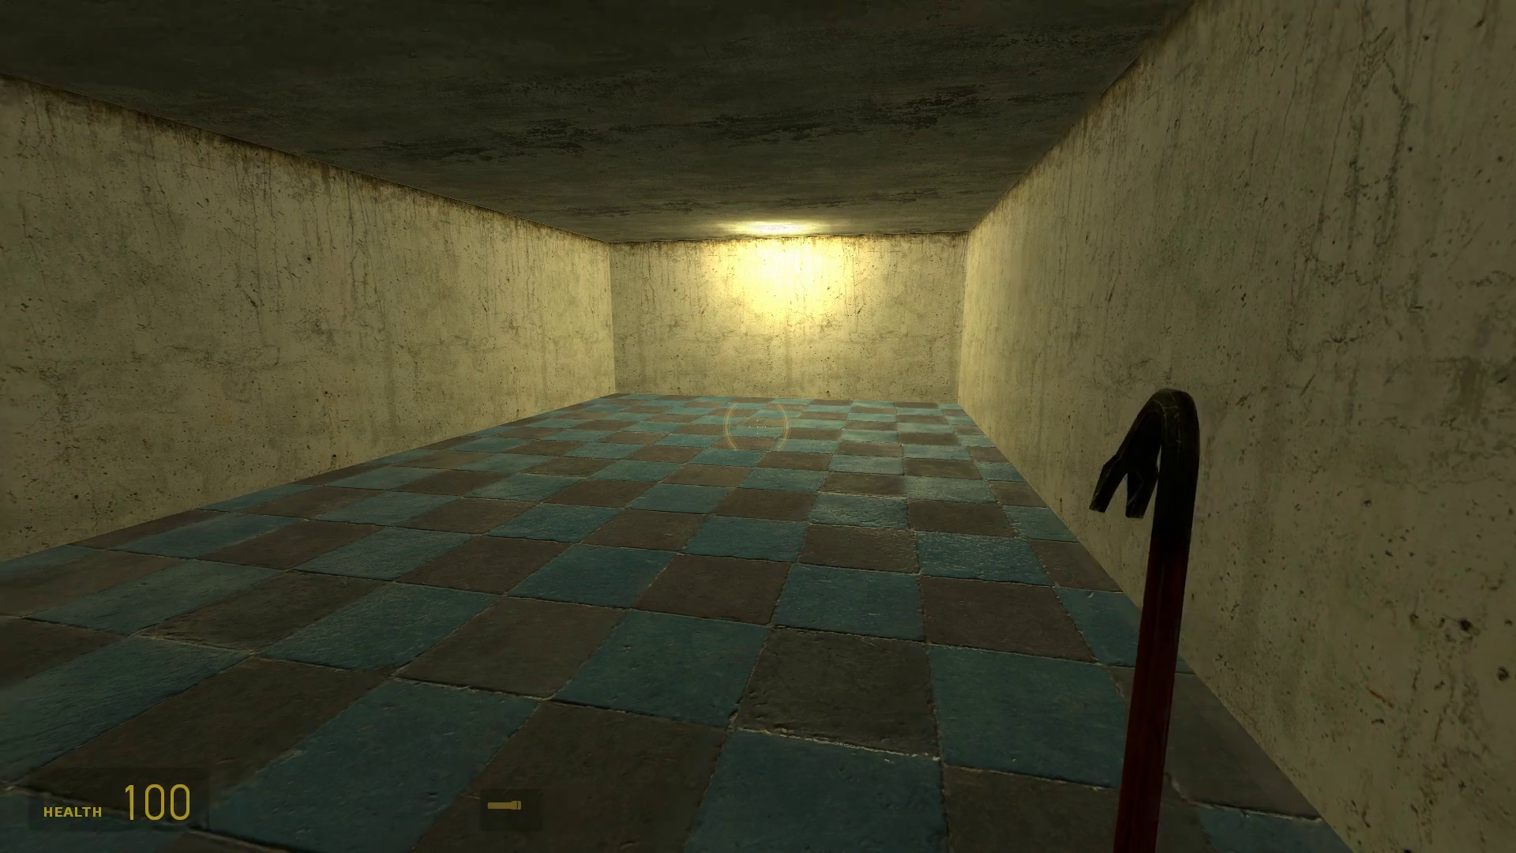
# Walk through the test rooms, toggling the flashlight to inspect the blue checkered bump-mapped floor.
pyautogui.press('w')
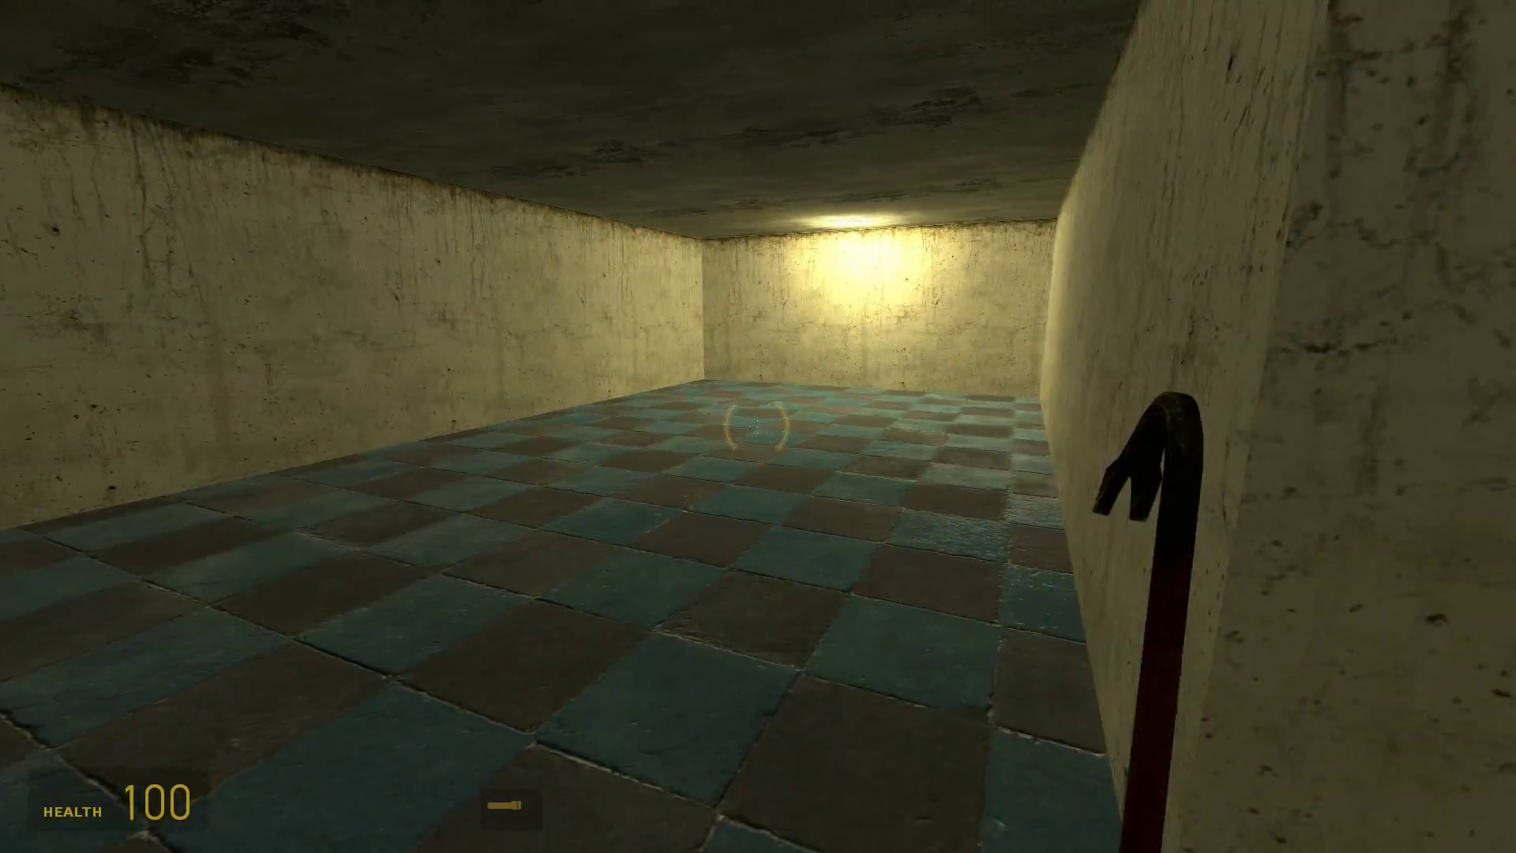
pyautogui.press('w')
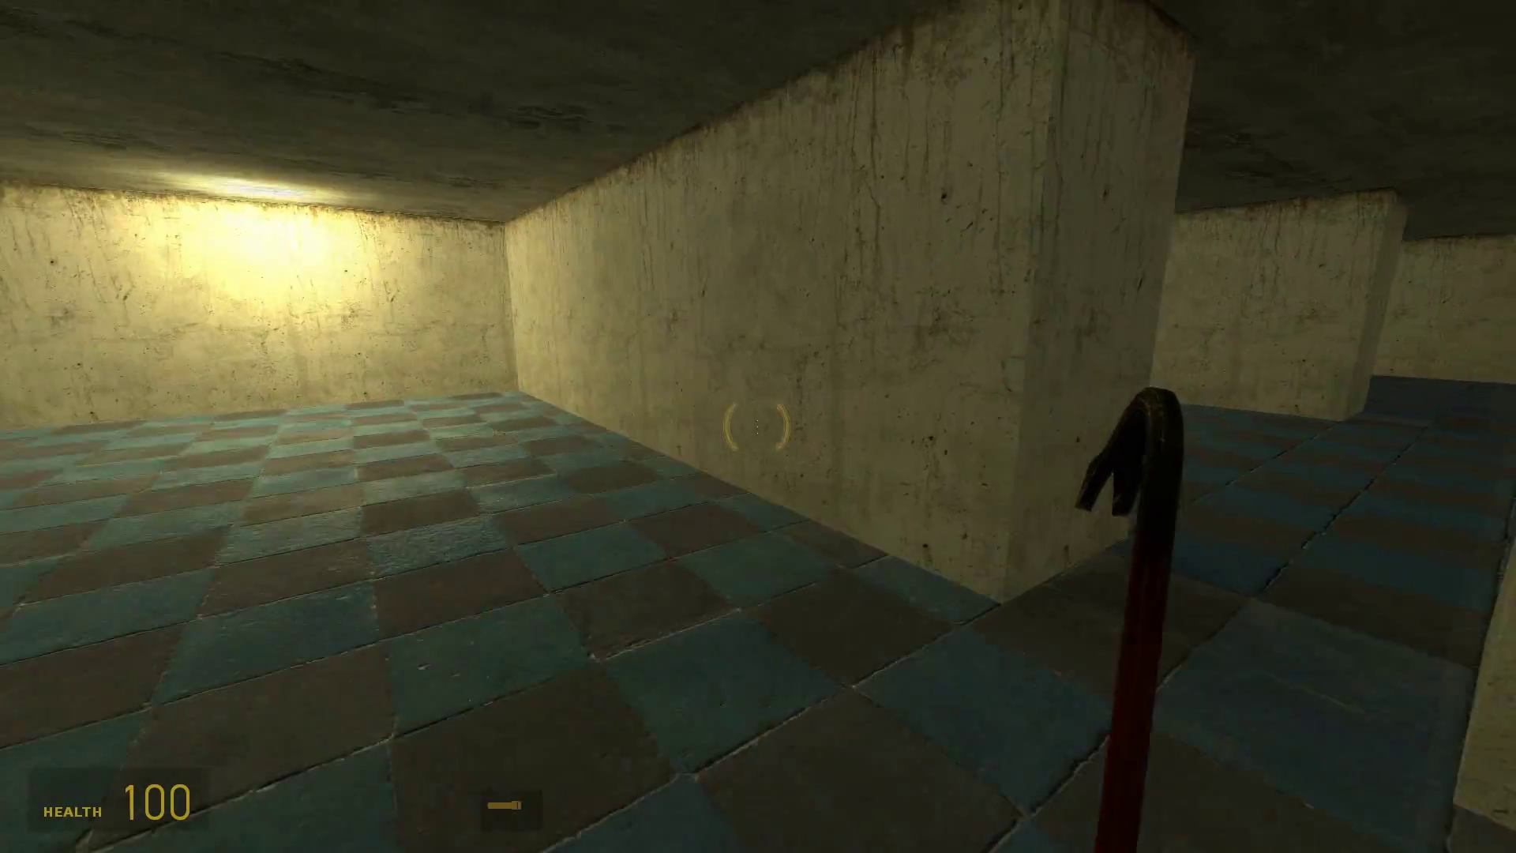
pyautogui.press('w')
pyautogui.press('w')
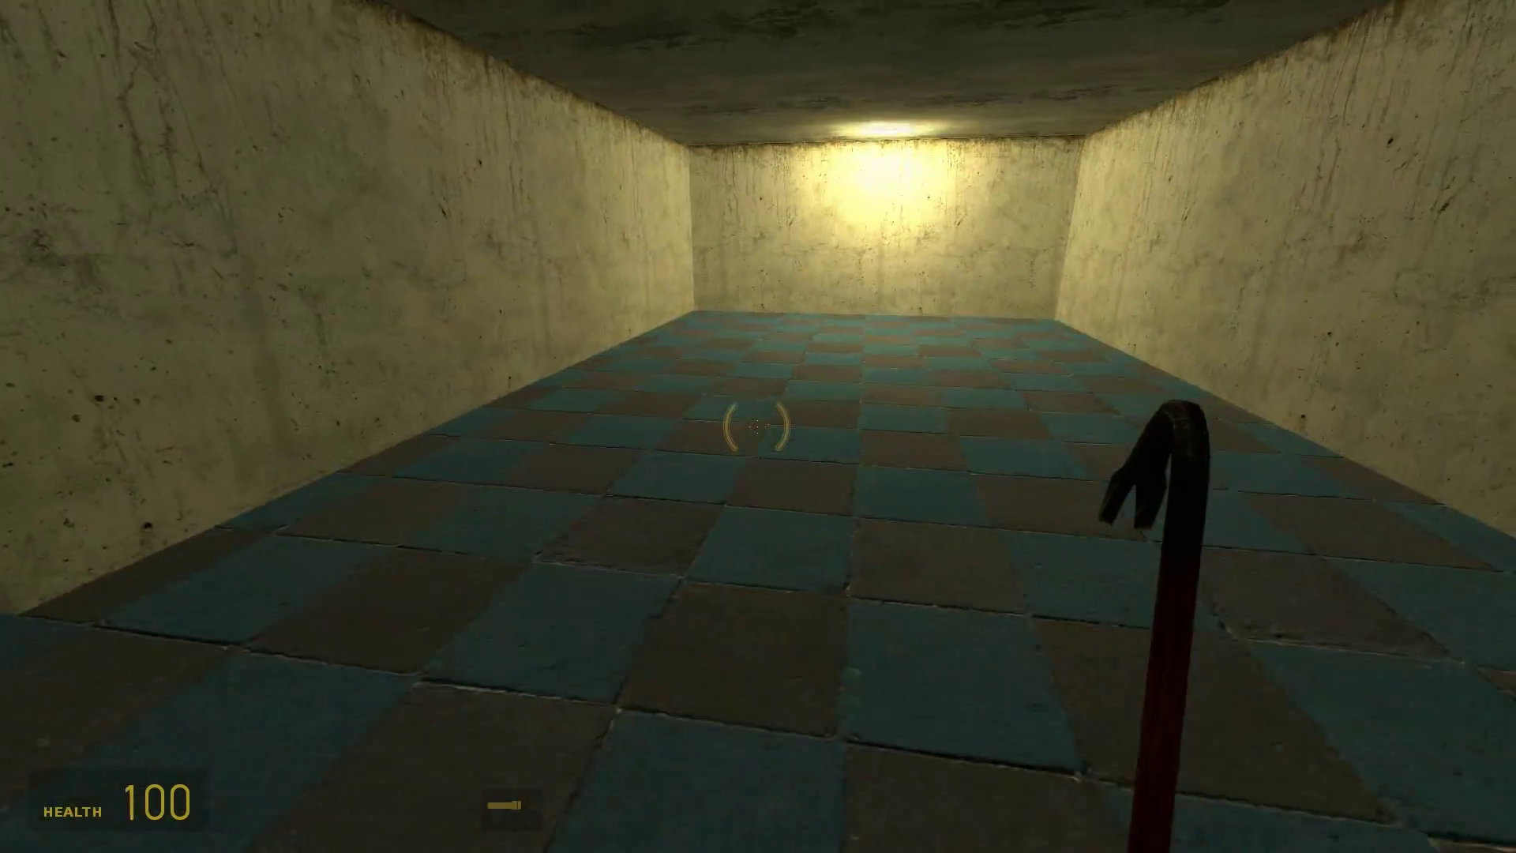
pyautogui.press('w')
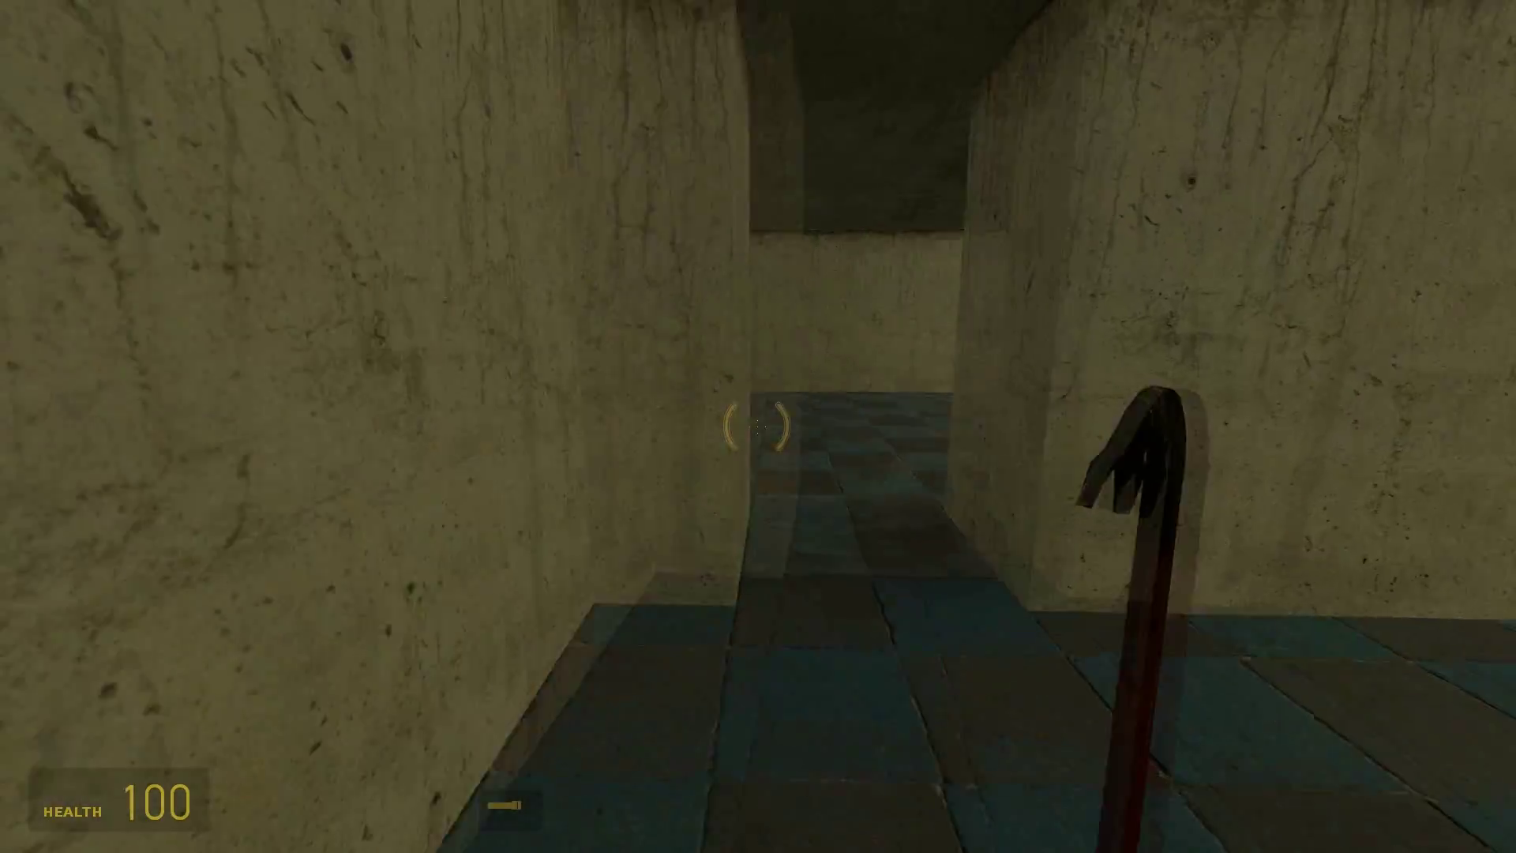
pyautogui.press('w')
pyautogui.press('f')
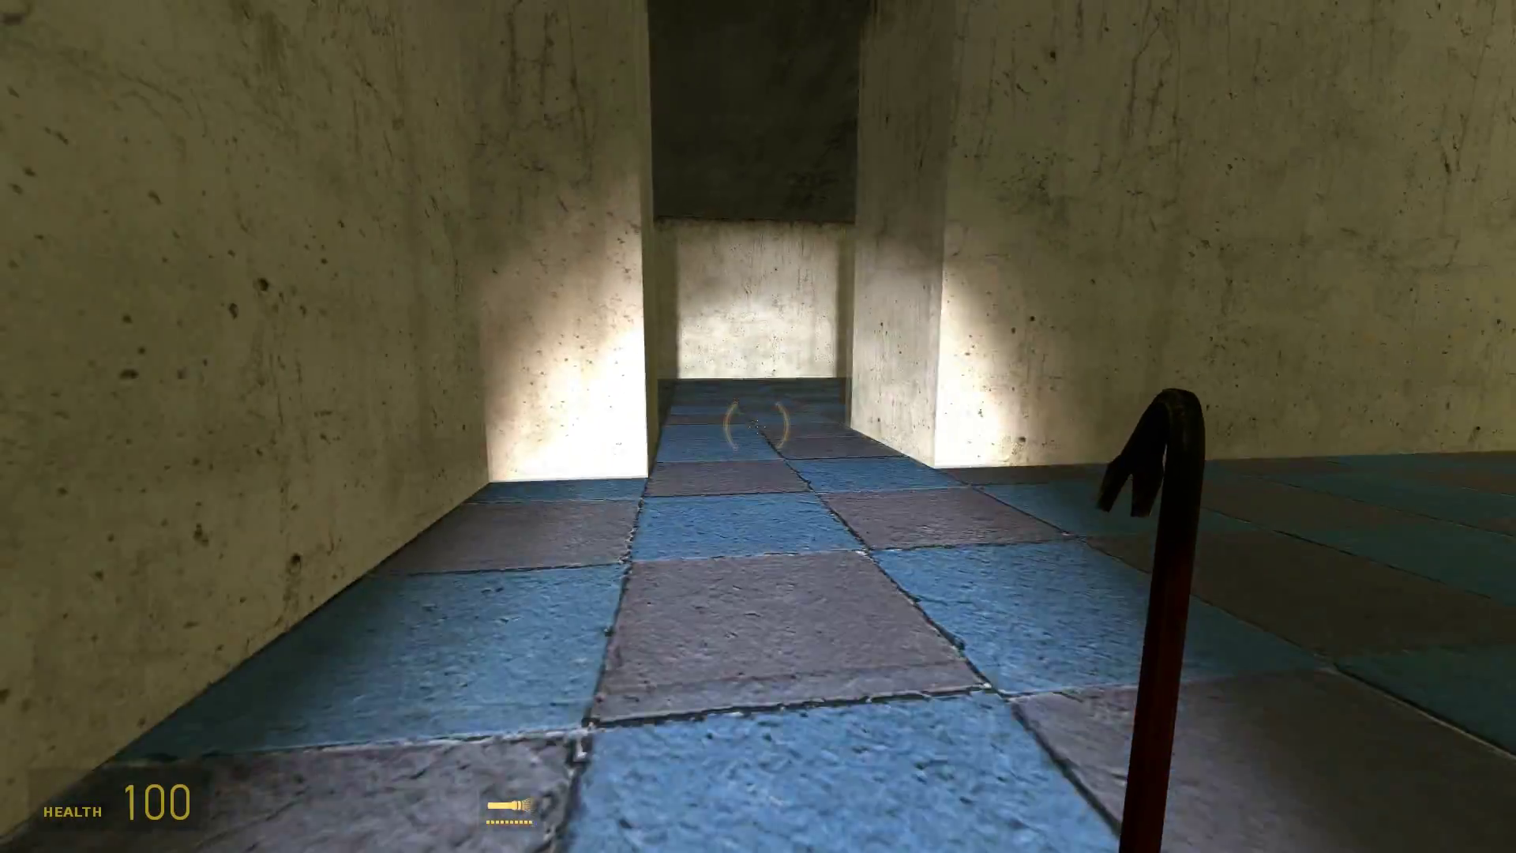
pyautogui.press('w')
pyautogui.press('f')
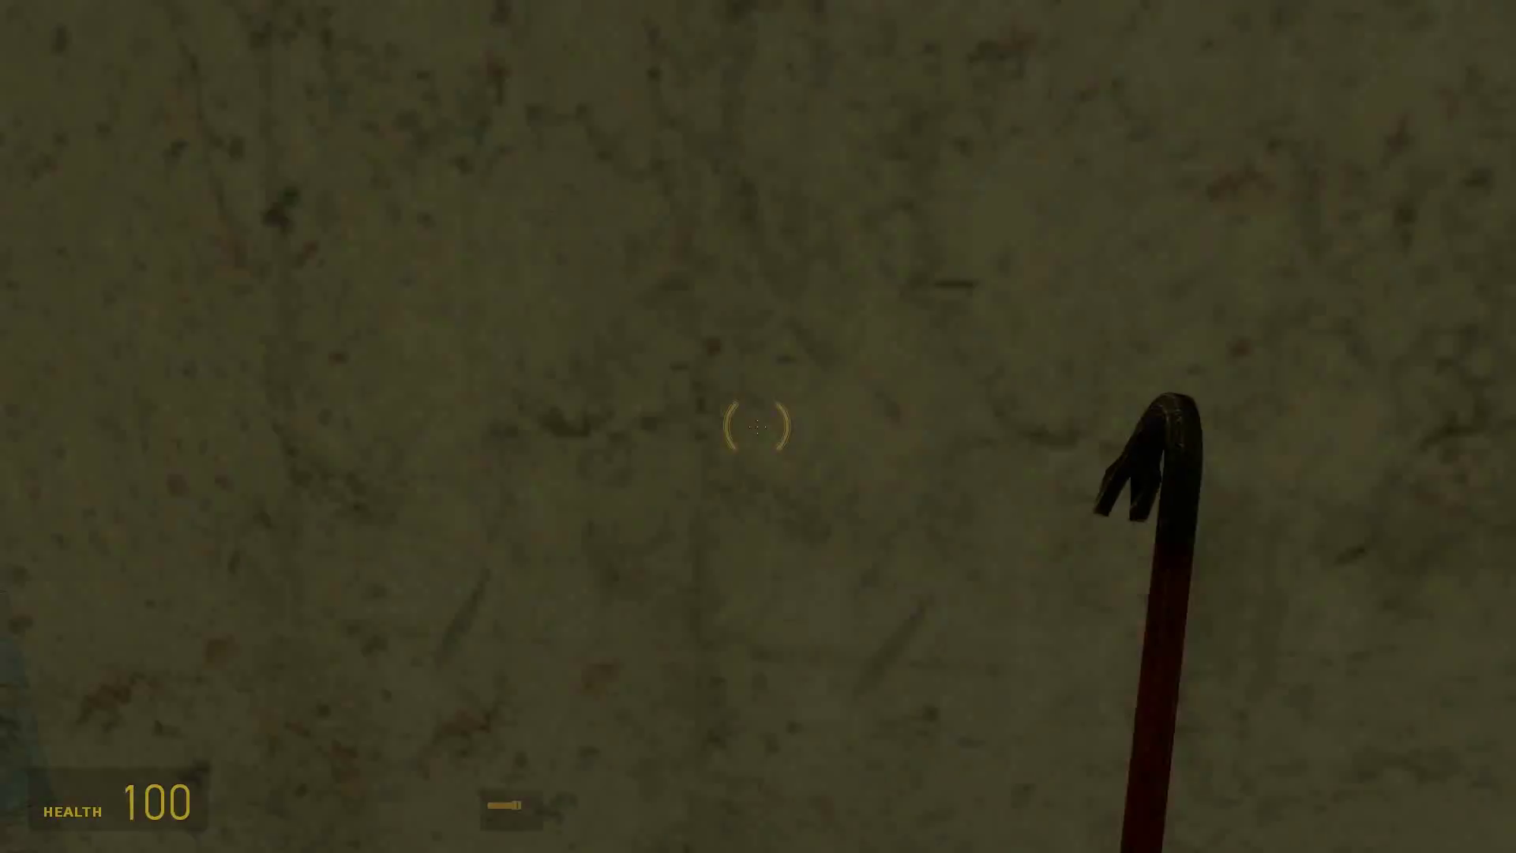
pyautogui.press('f')
pyautogui.press('w')
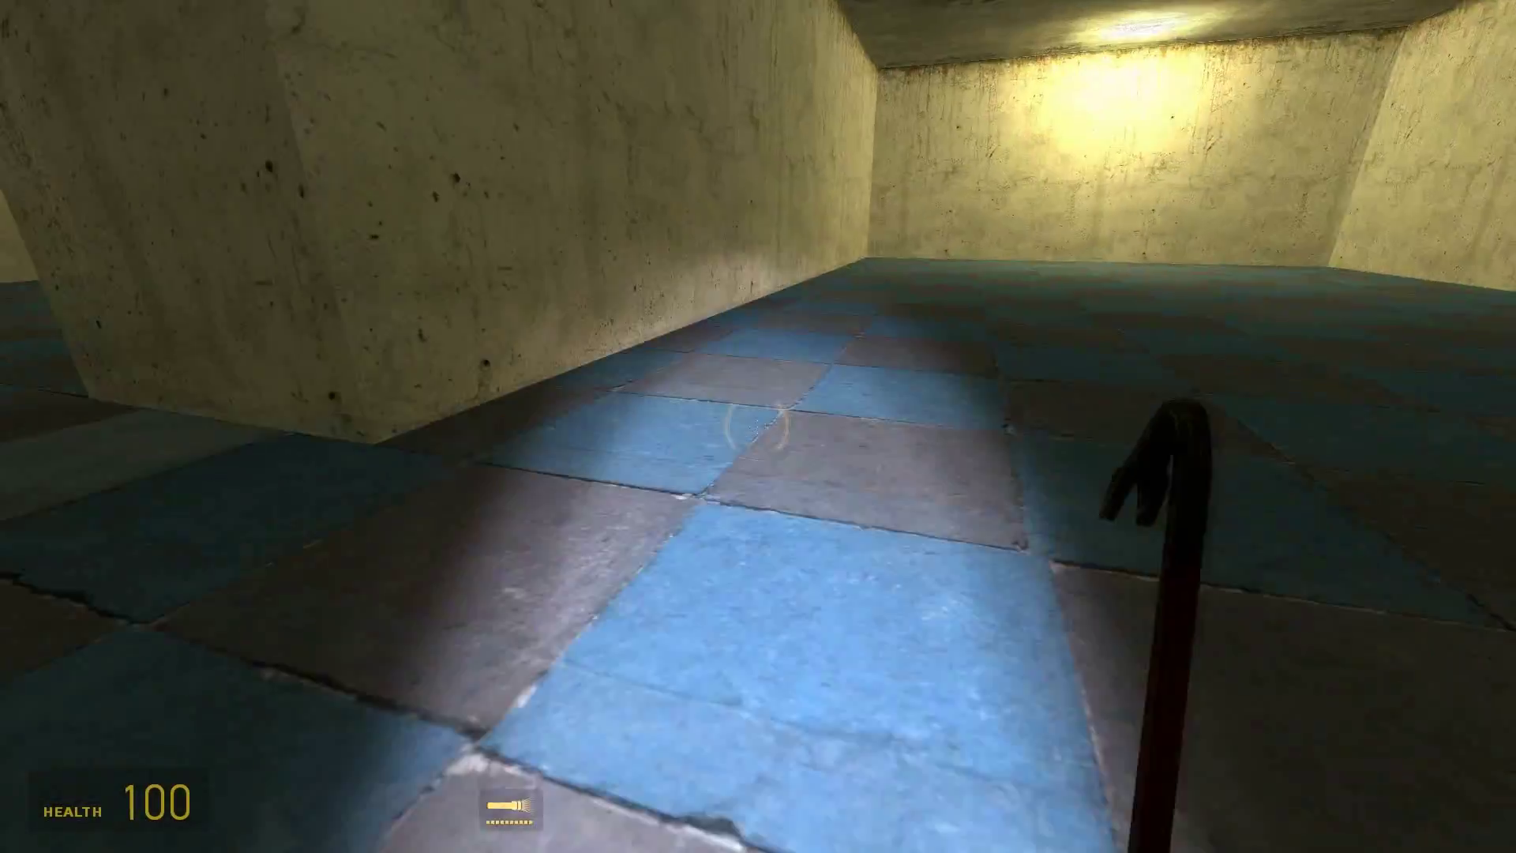
pyautogui.press('w')
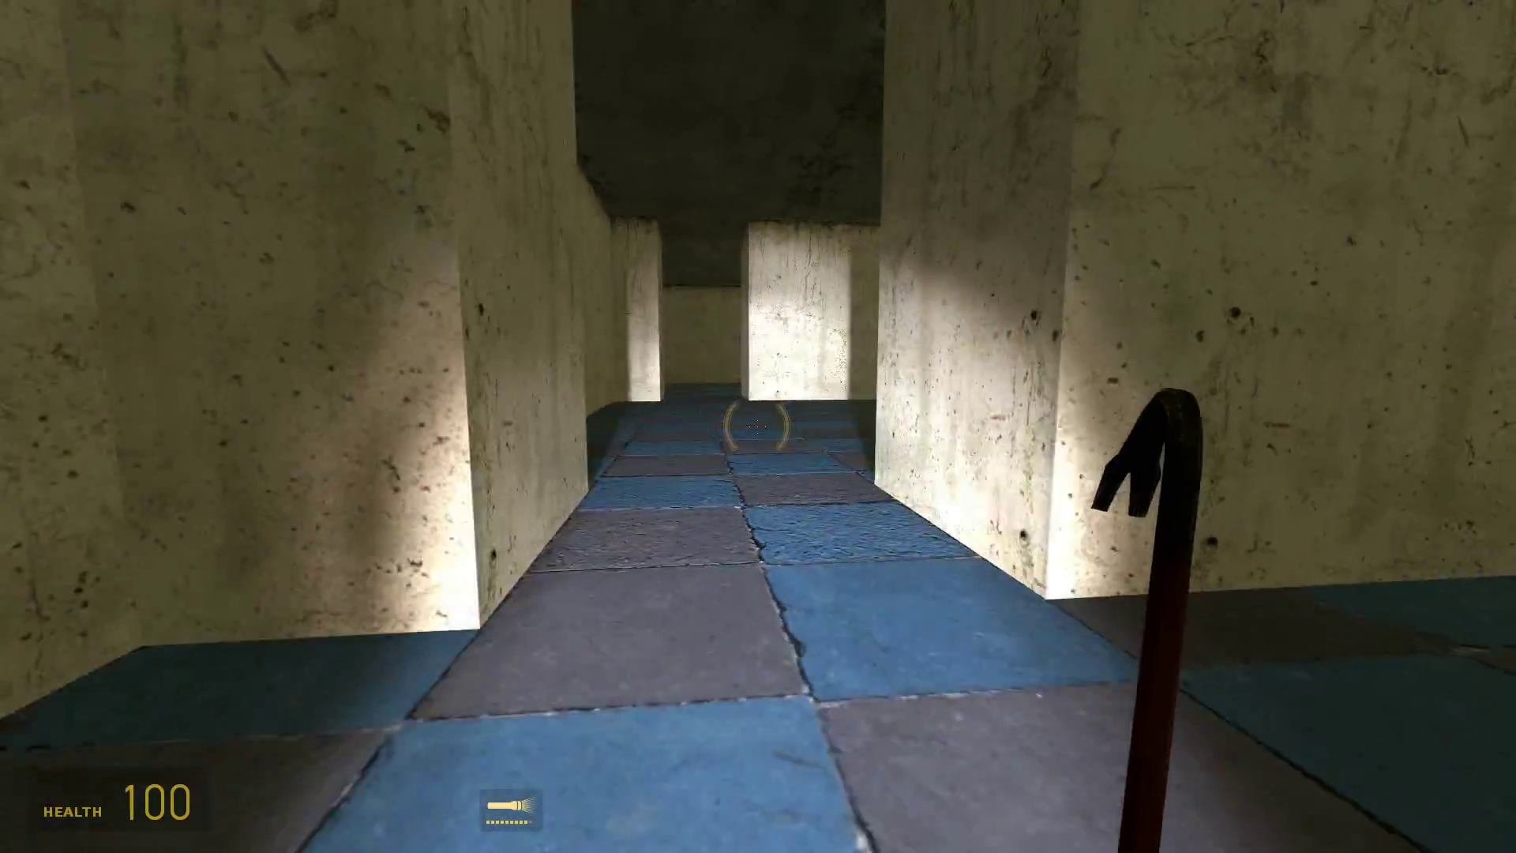